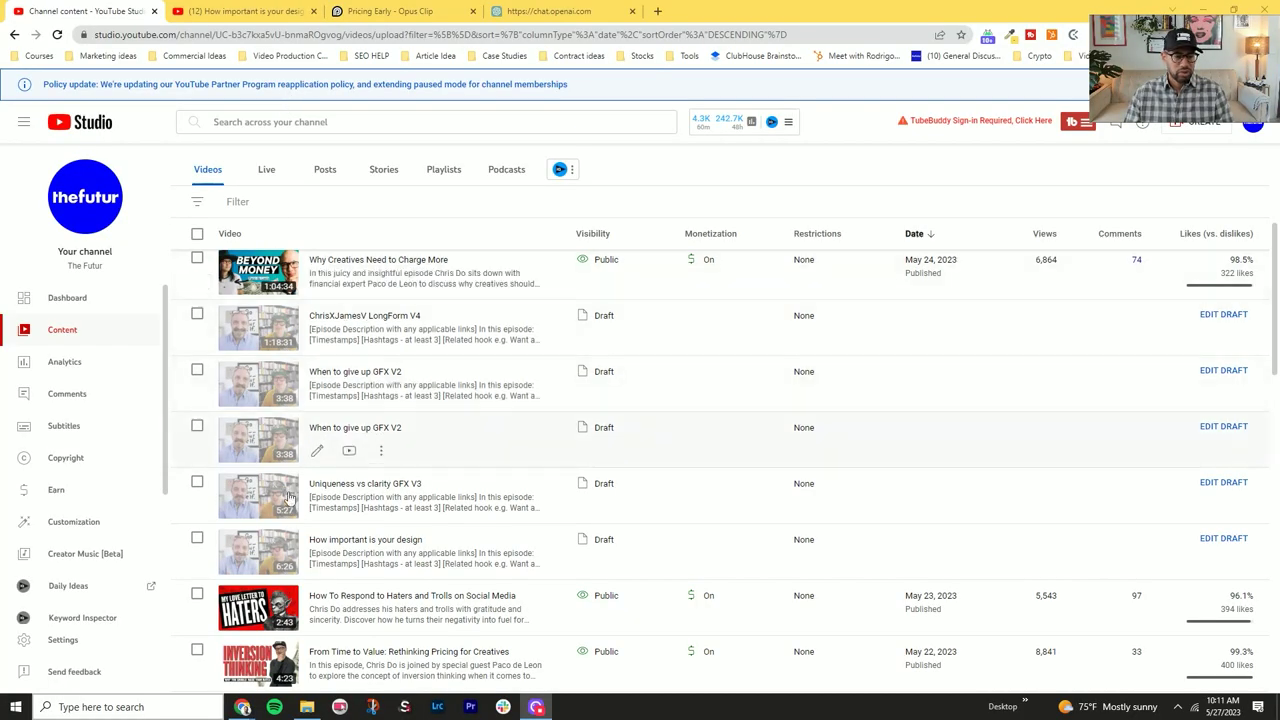
Open the draft video "How important is your design" and examine the transcript on its watch page
left_click(325, 541)
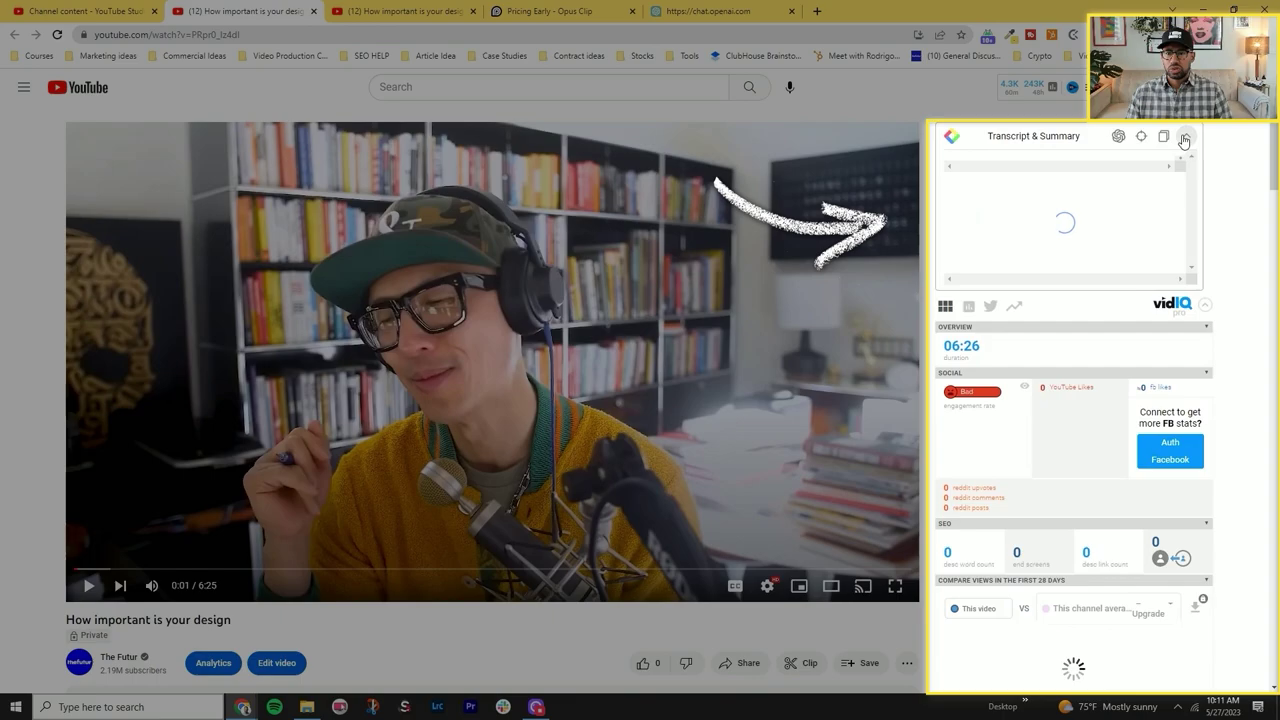
scroll(1000, 380, "down", 3)
scroll(997, 409, "up", 3)
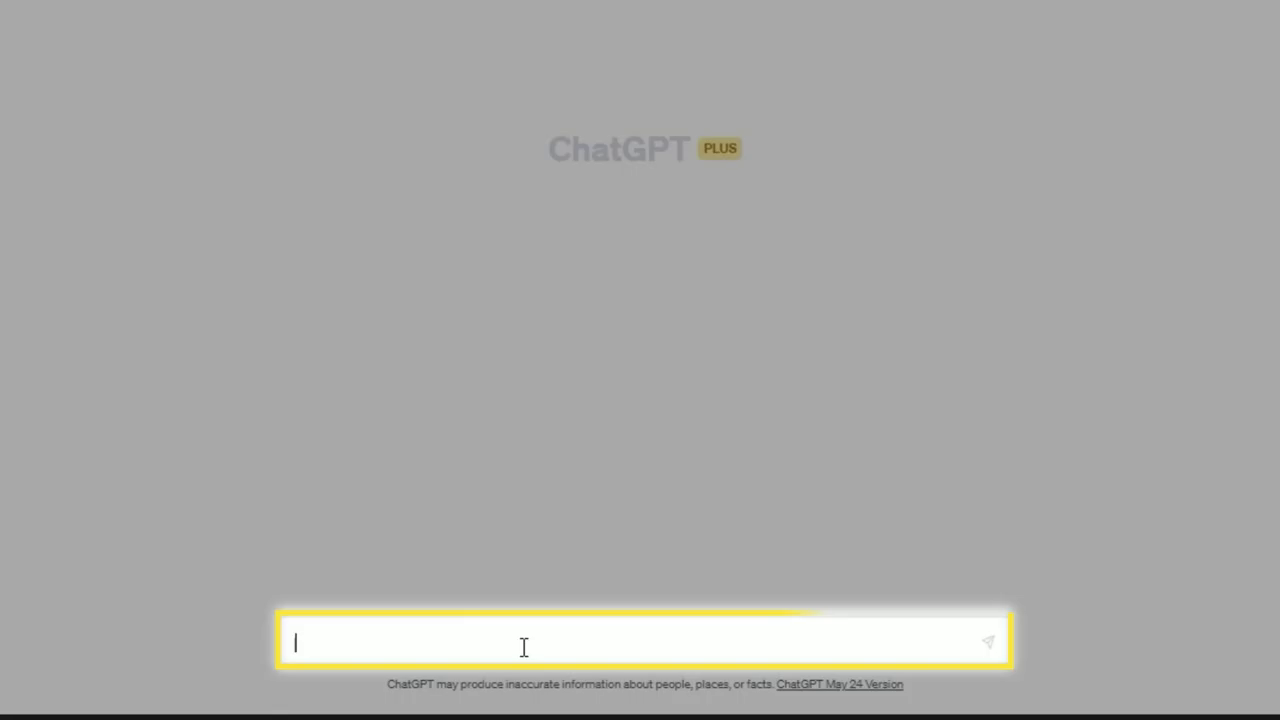
In ChatGPT, insert the video transcript and precede it with a request for a YouTube video description that names the speaker
type("immediate gut reaction but I don't need immediate legibility\"")
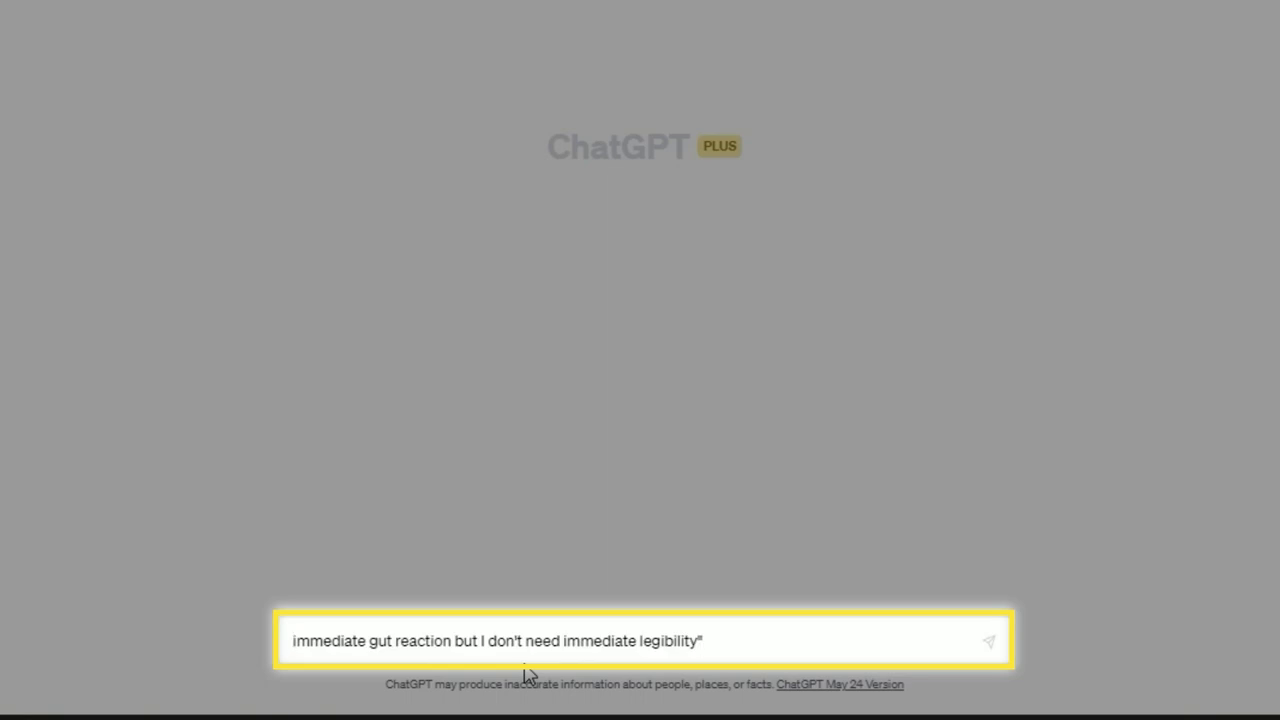
key("Up")
key("Up")
key("Up")
key("Up")
key("Up")
key("Up")
key("Up")
key("Up")
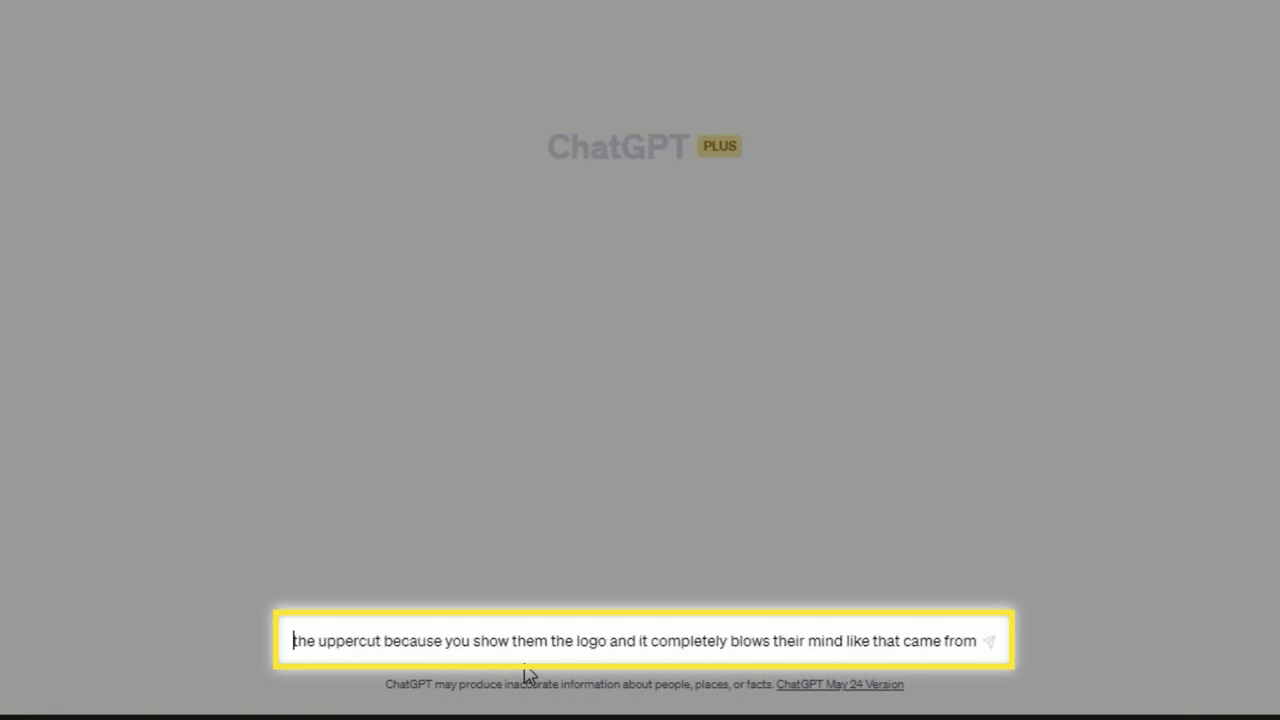
key("Up")
key("Up")
key("Up")
key("Up")
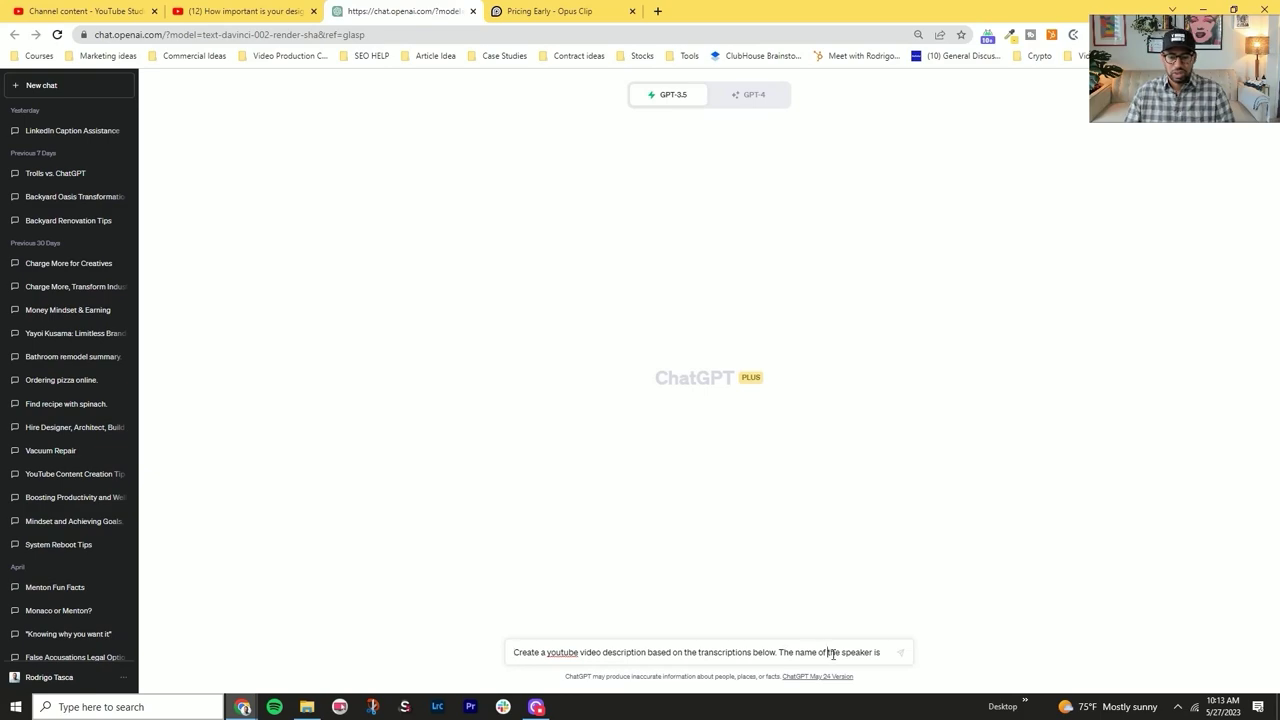
type("Chris do,")
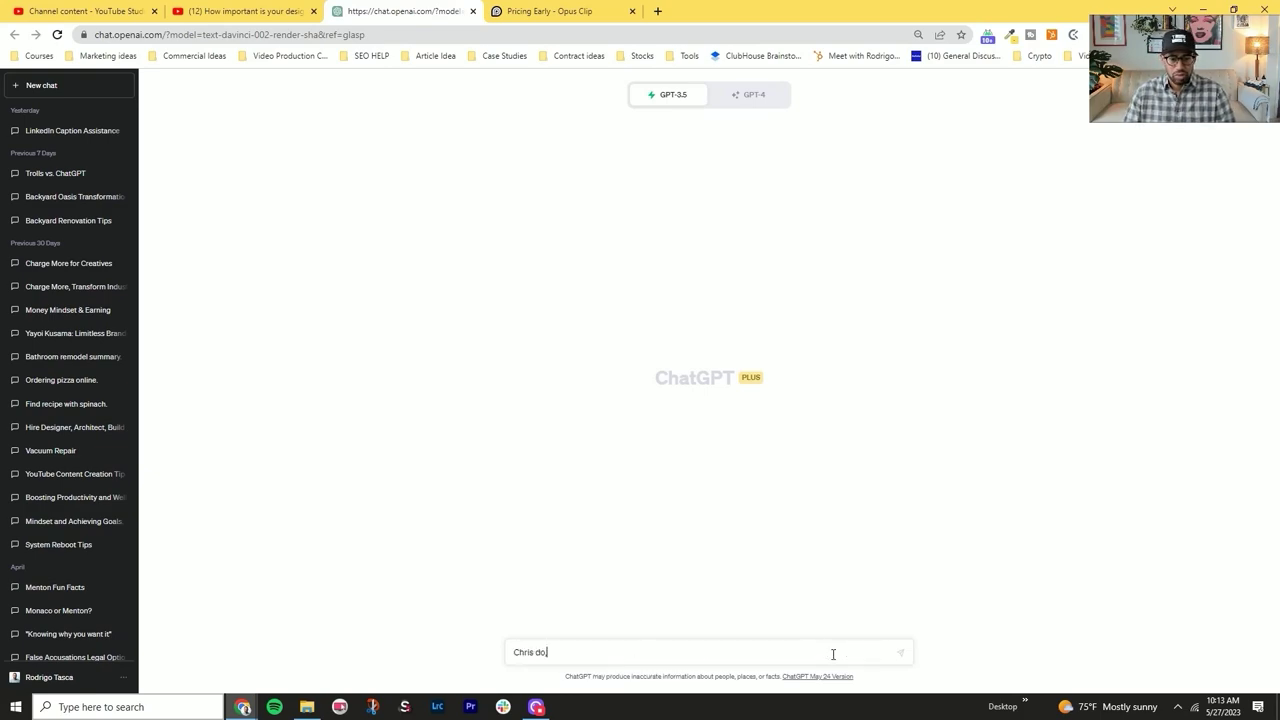
type(" and his")
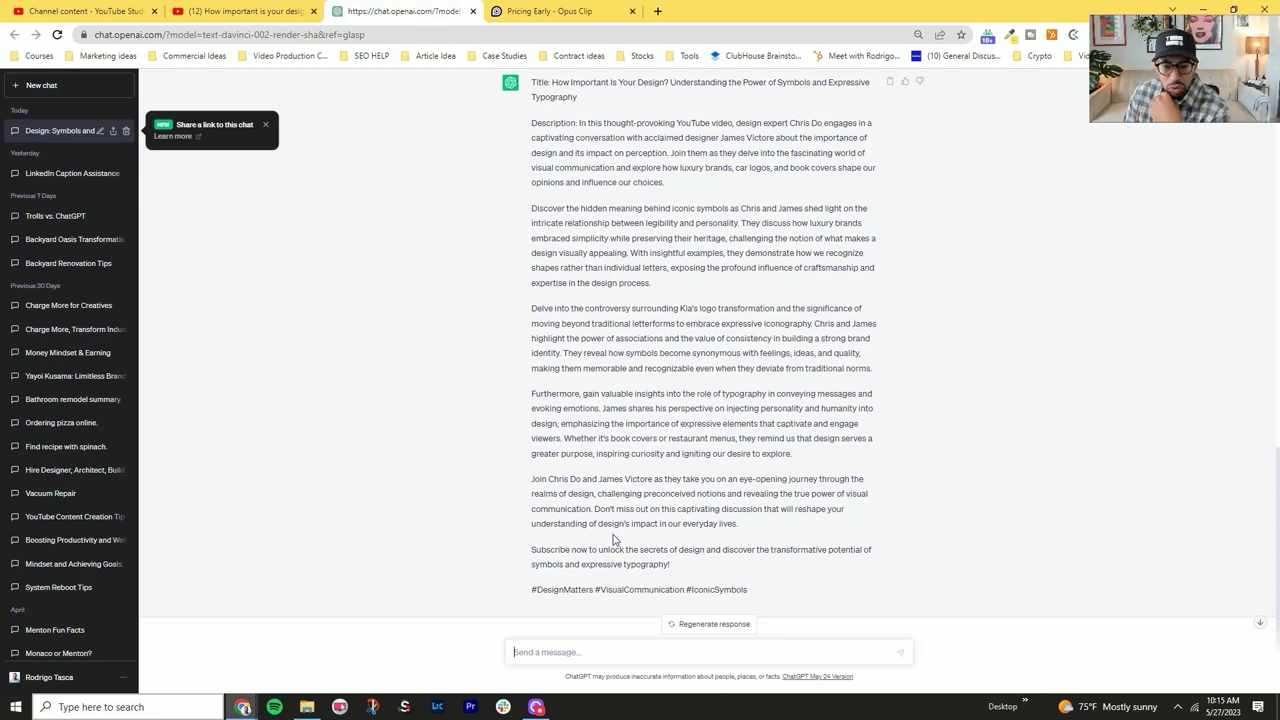
Copy the generated description paragraphs from ChatGPT and paste them over the "[Episode Description with any applicable links]" placeholder in the YouTube Studio draft
left_click_drag(743, 524, 576, 200)
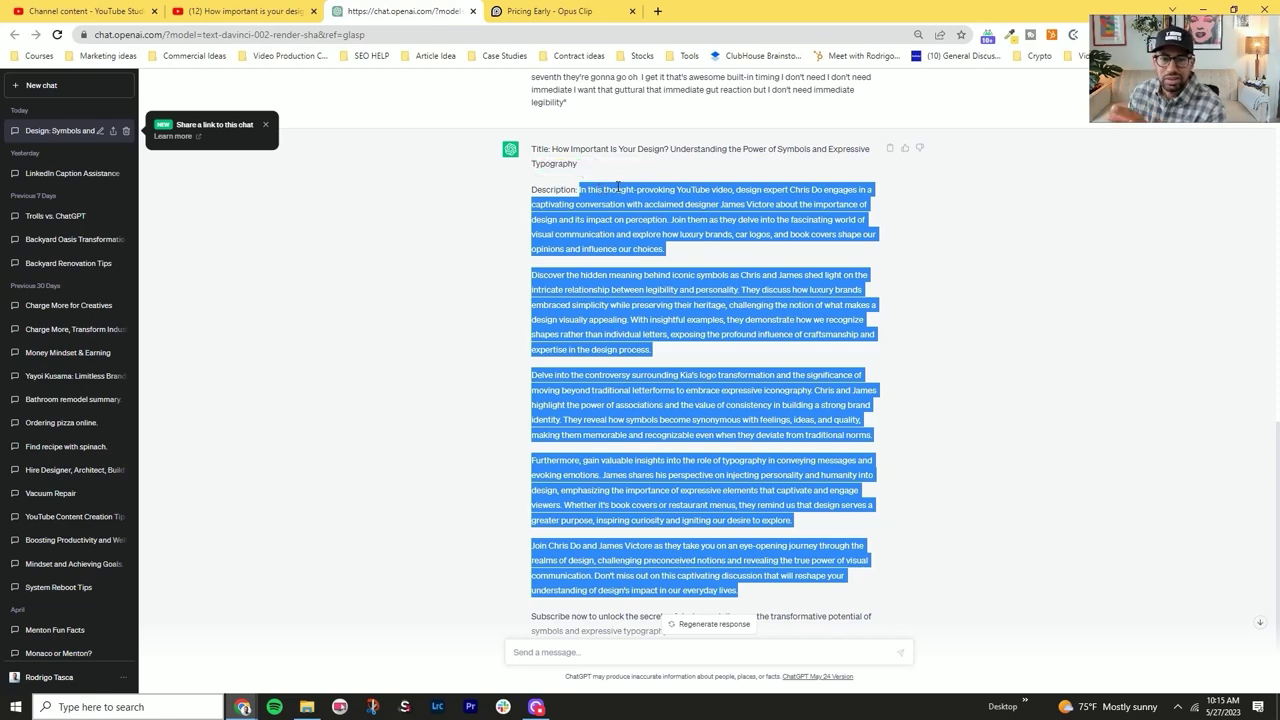
right_click(617, 187)
left_click(645, 198)
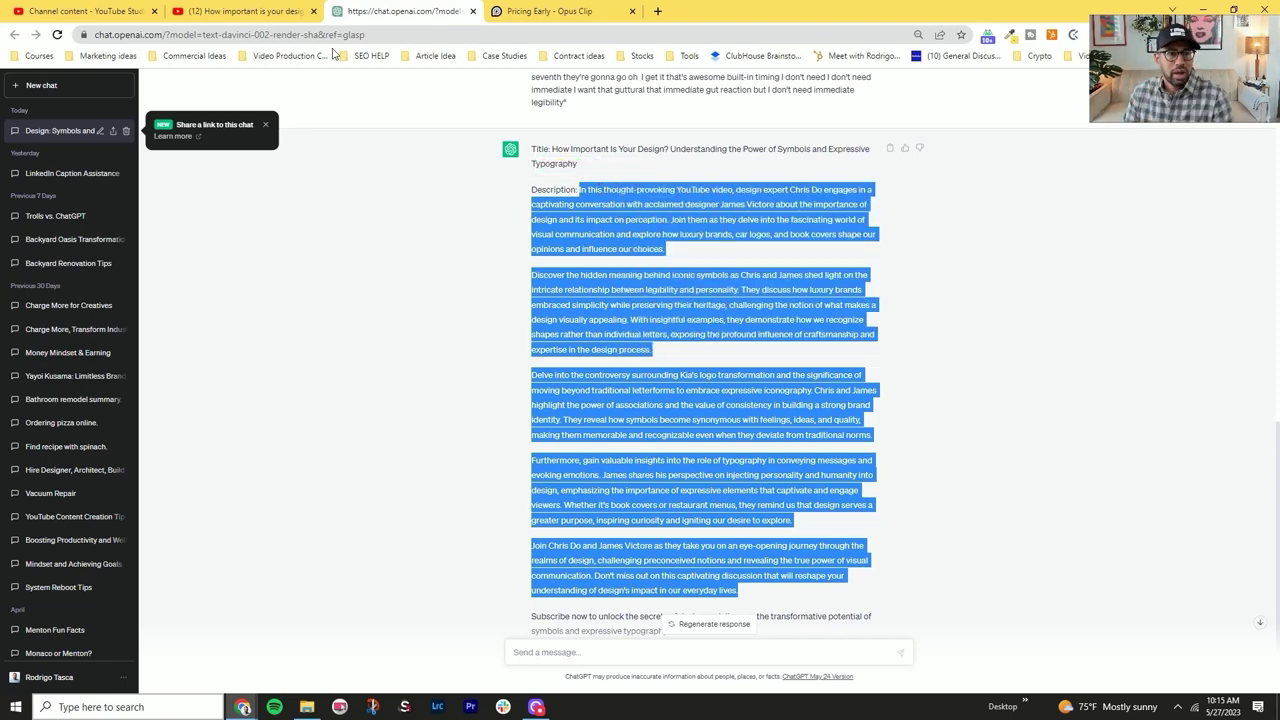
left_click(290, 11)
left_click(85, 11)
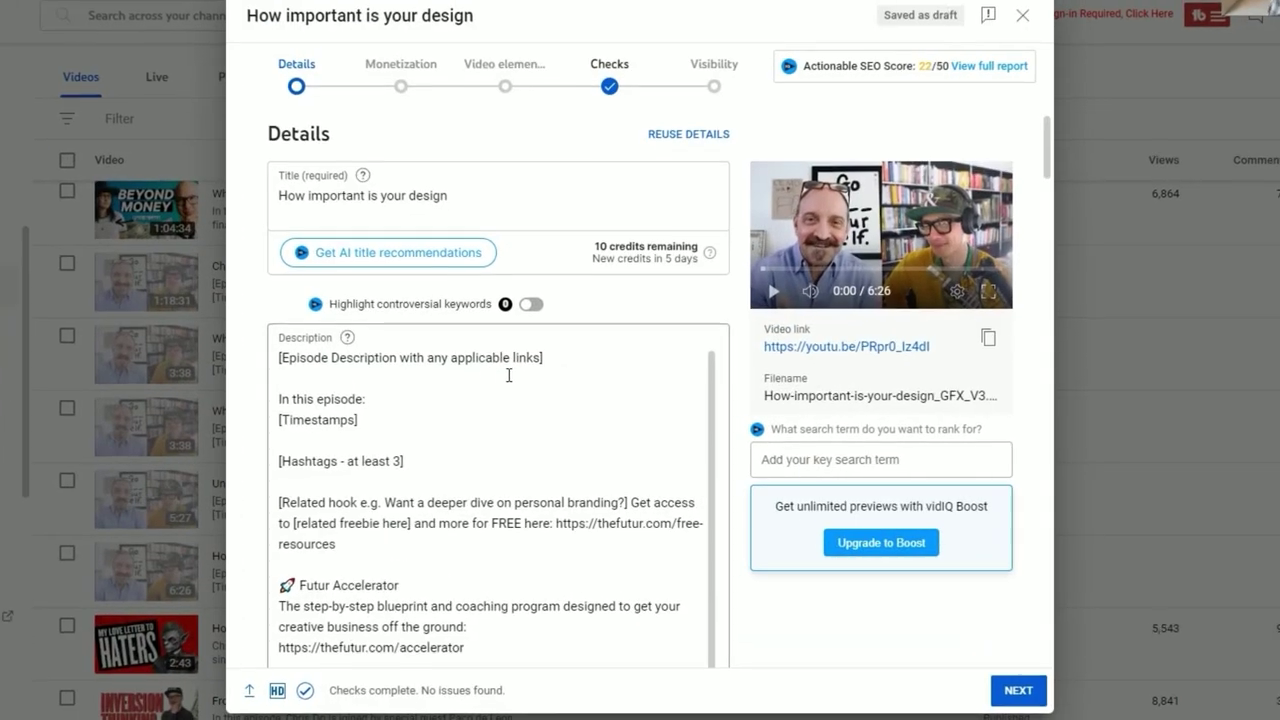
left_click(528, 362)
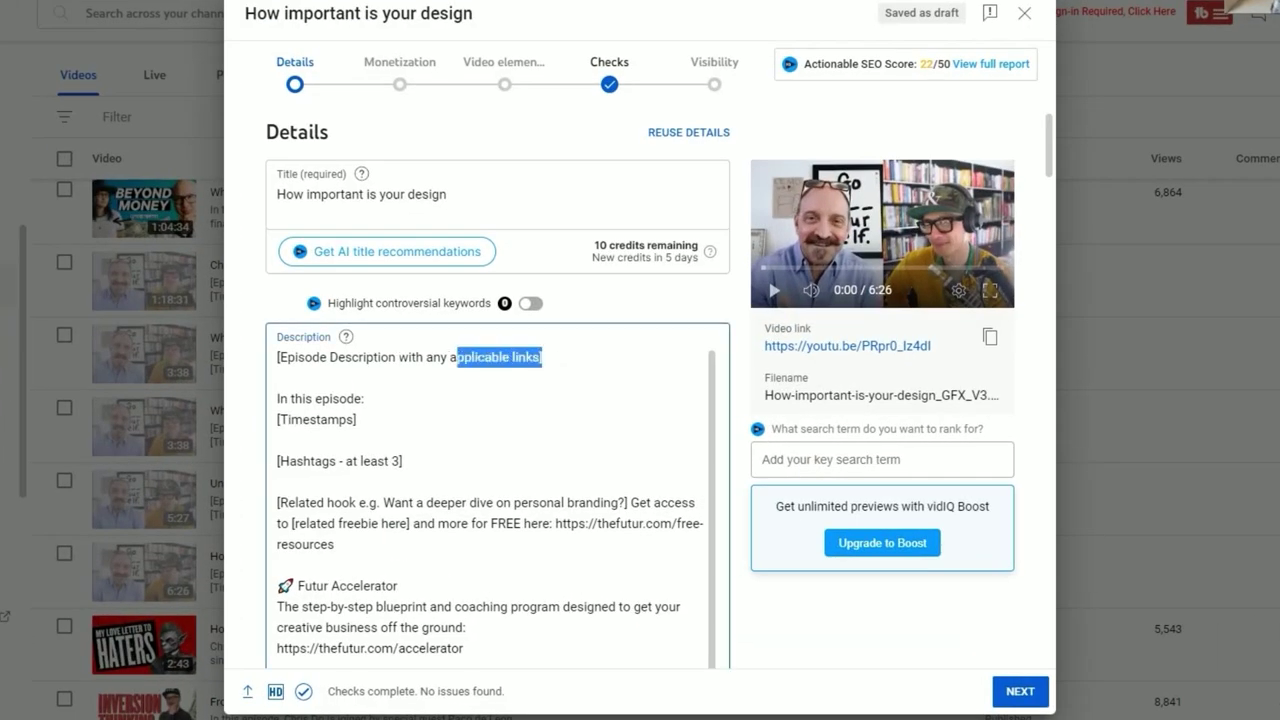
key("ctrl+a")
key("ctrl+v")
Remove "thought-provoking YouTube" and "design expert" from the description's opening sentence and review the remaining paragraphs
left_click_drag(320, 357, 478, 357)
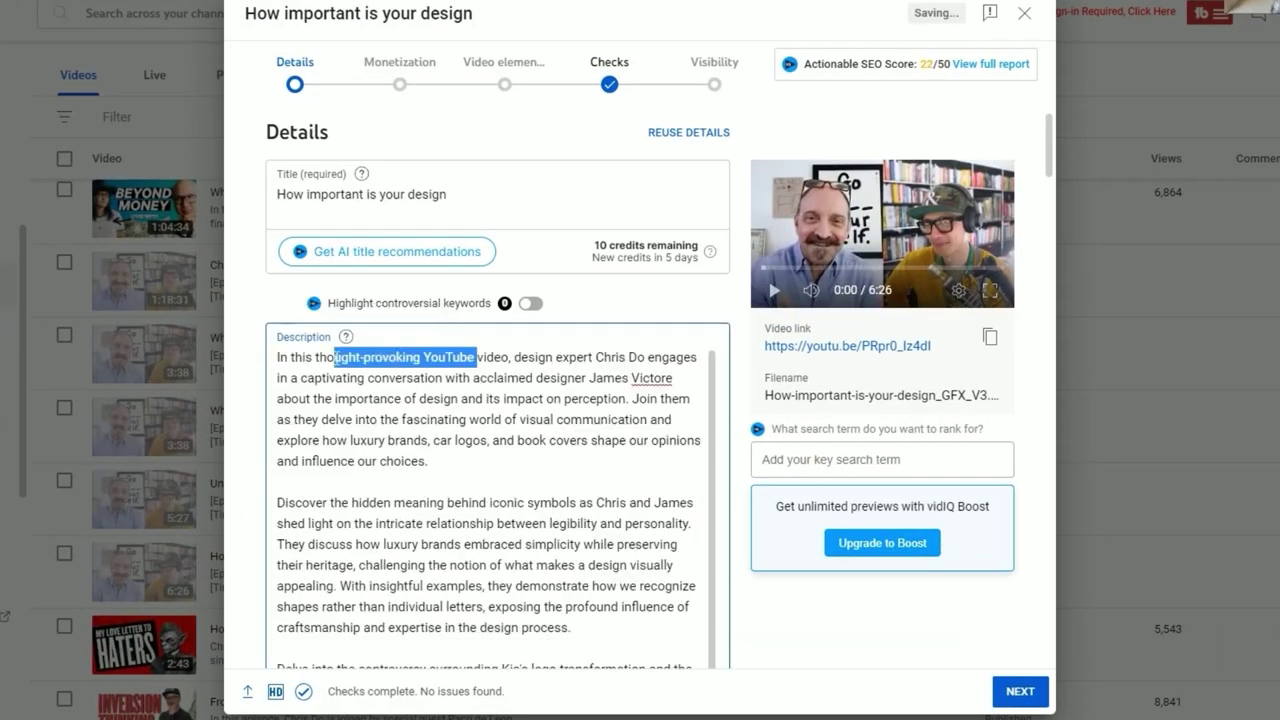
key("BackSpace")
left_click_drag(383, 357, 433, 359)
key("BackSpace")
scroll(433, 359, "down", 10)
scroll(440, 400, "up", 4)
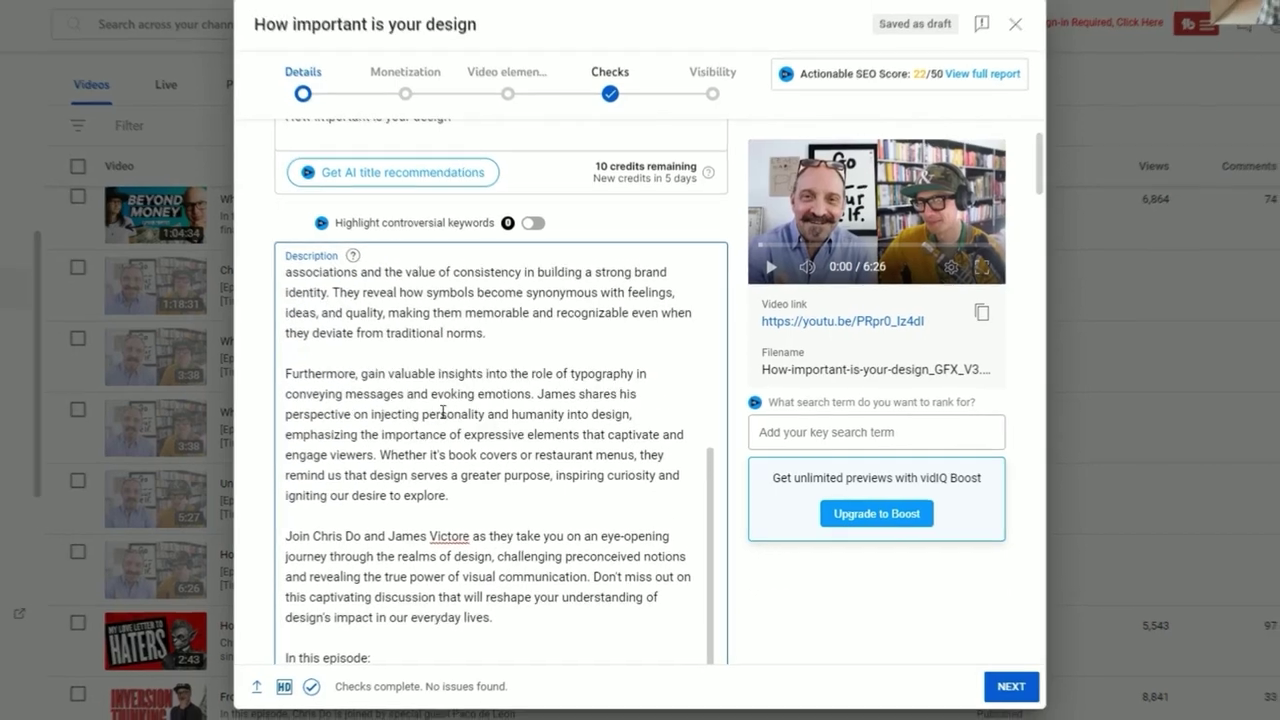
scroll(442, 411, "up", 5)
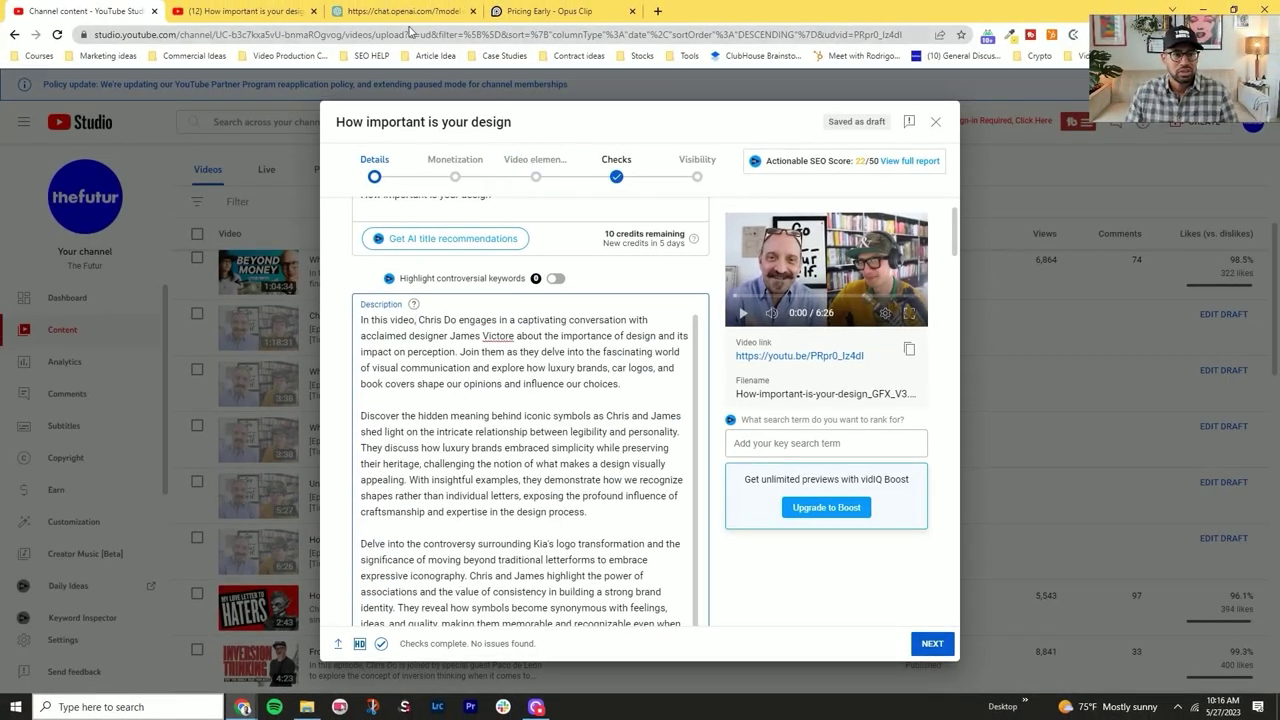
In ChatGPT, insert the saved prompt for compelling YouTube video titles from PromptBox's YouTube Content folder as a new message
left_click(400, 11)
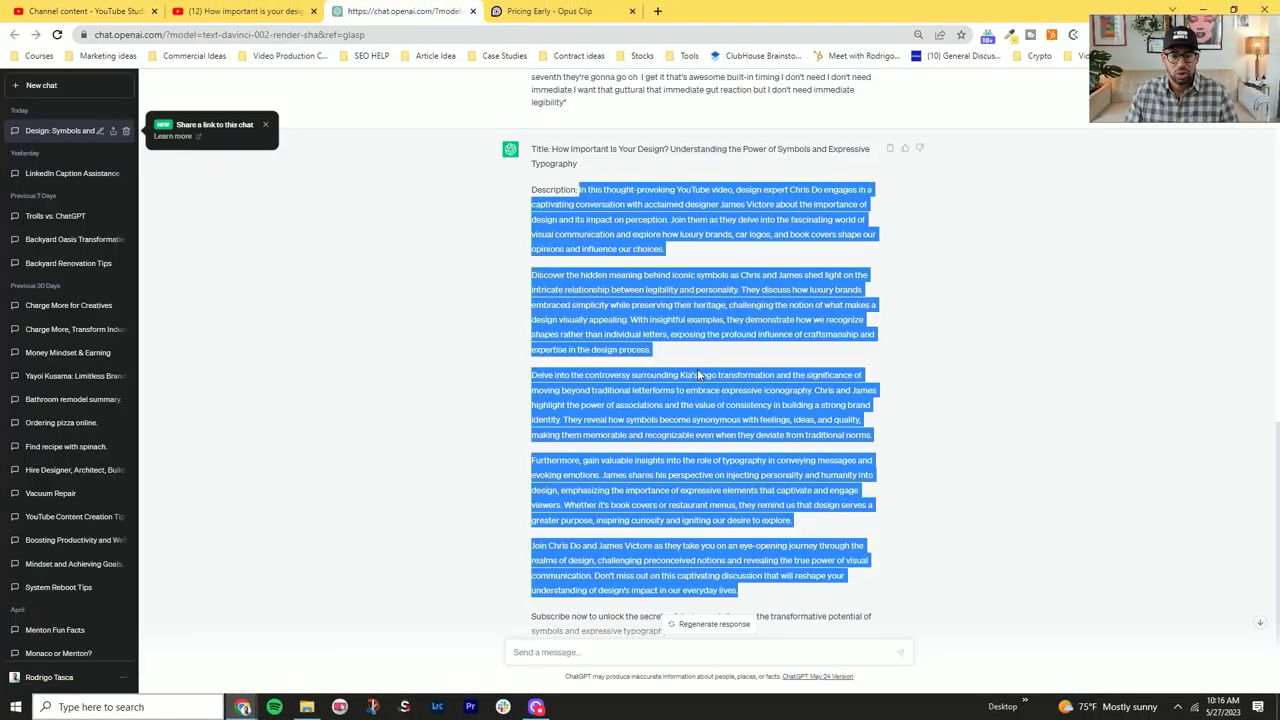
scroll(697, 368, "down", 3)
left_click(618, 655)
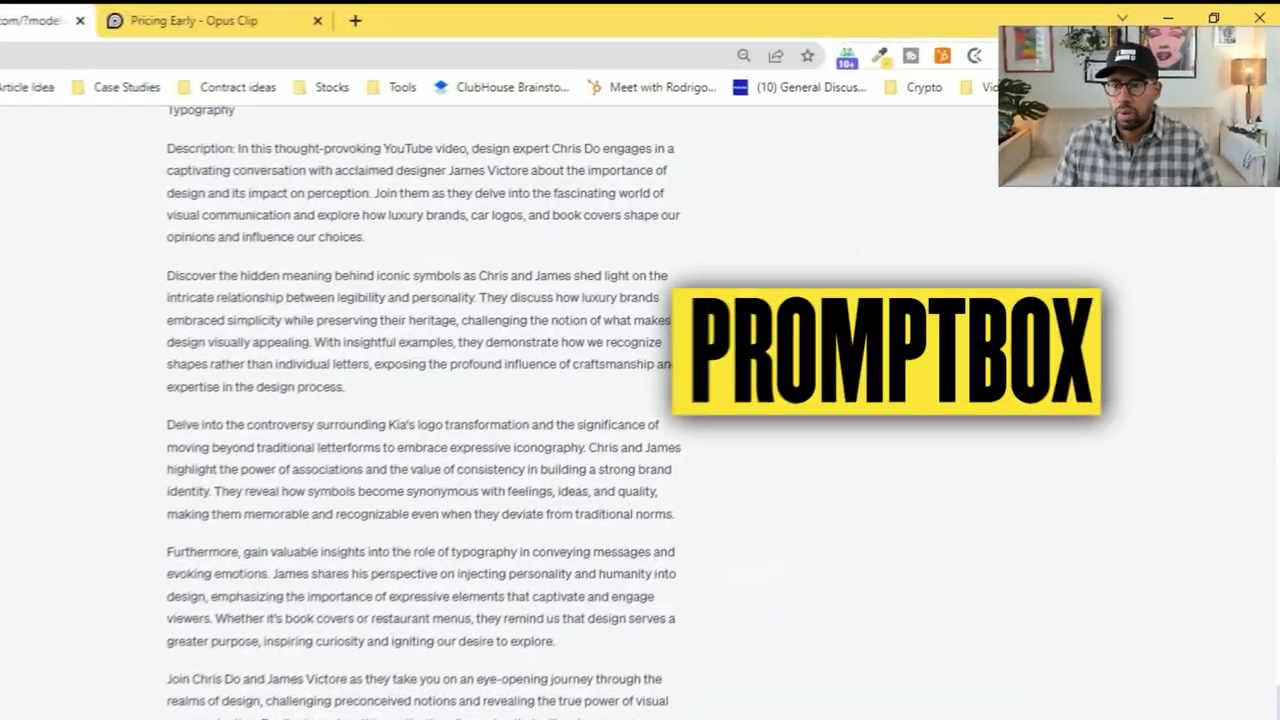
left_click(1030, 34)
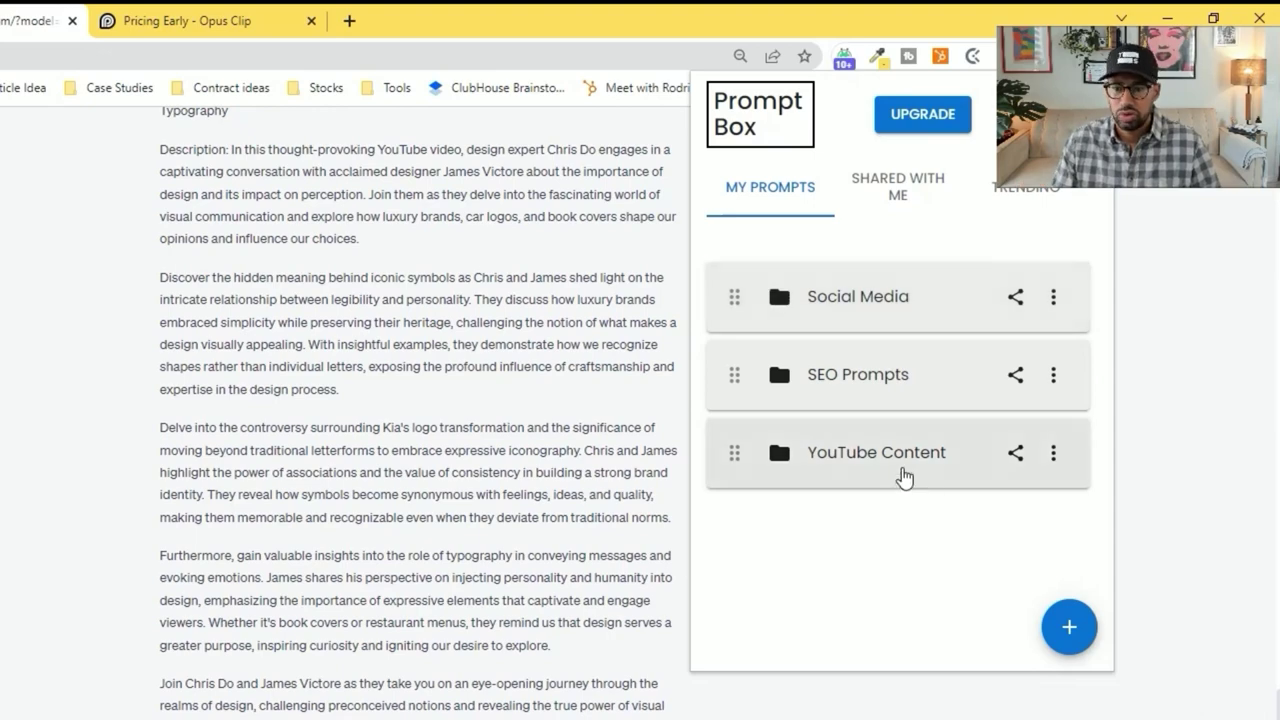
left_click(870, 465)
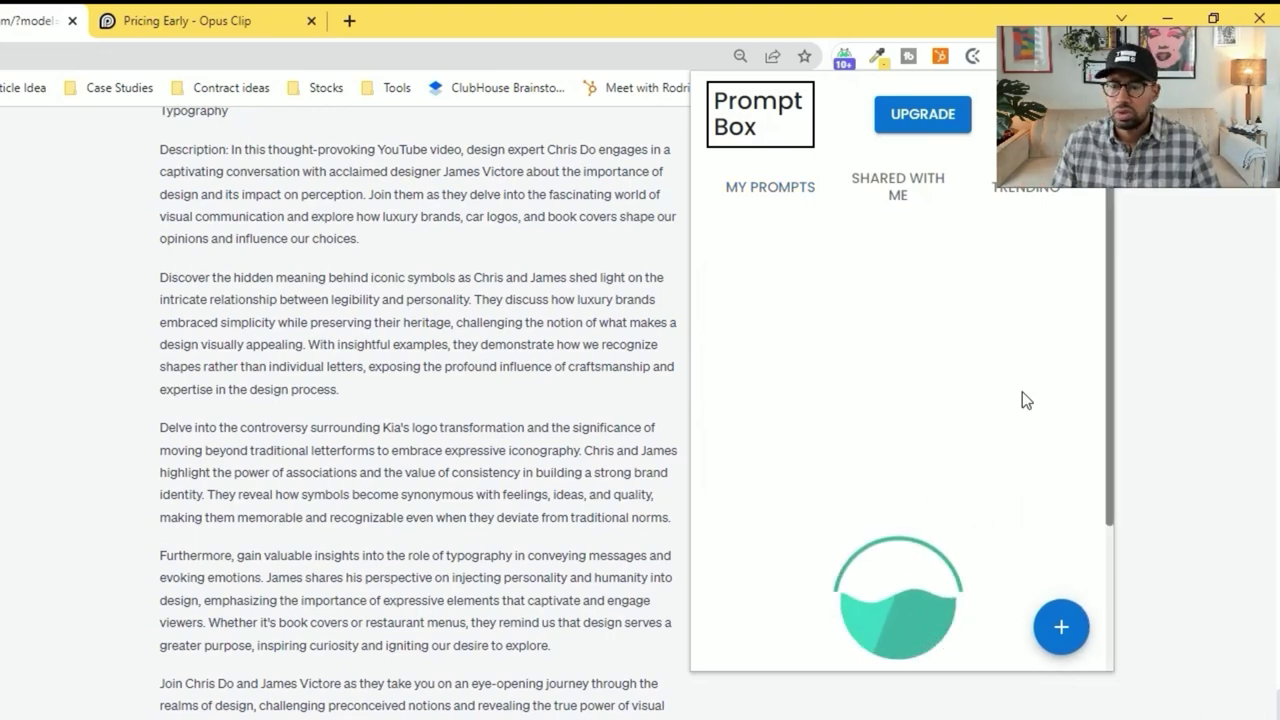
left_click(911, 352)
key("ctrl+v")
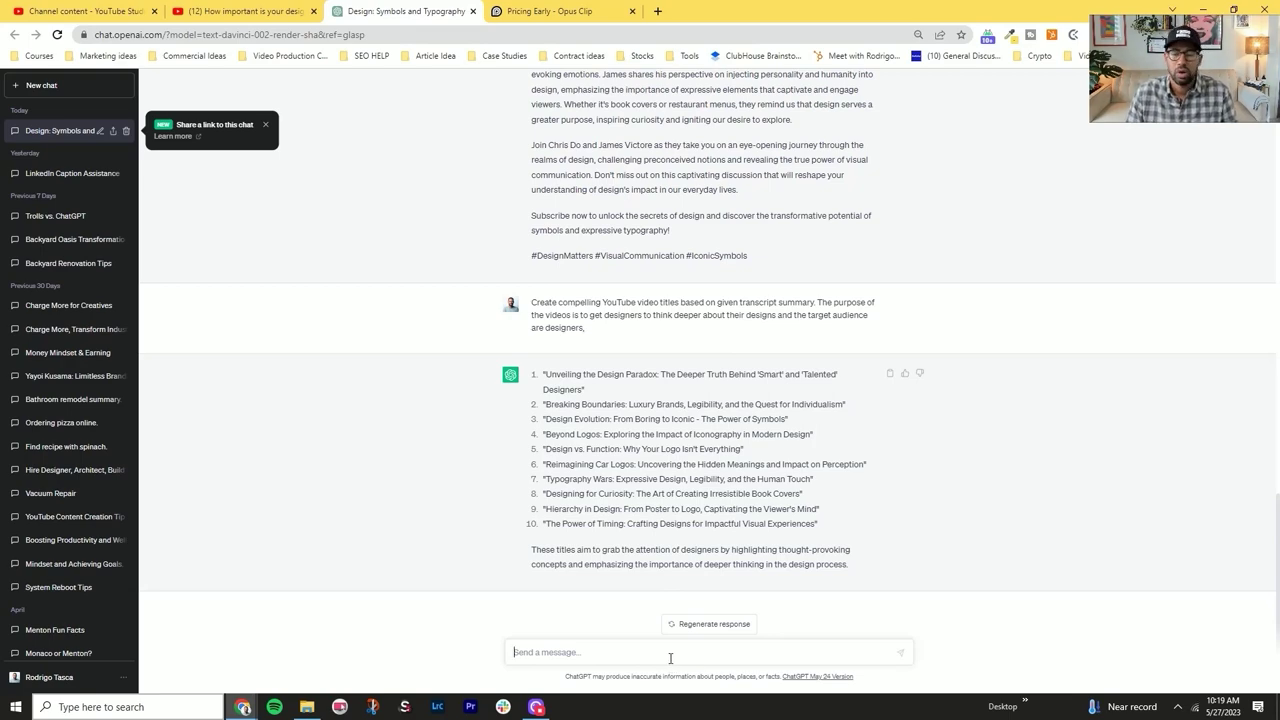
Ask ChatGPT to pick the best 5 titles and make them more catchy
type("Pick the best 5 and make it")
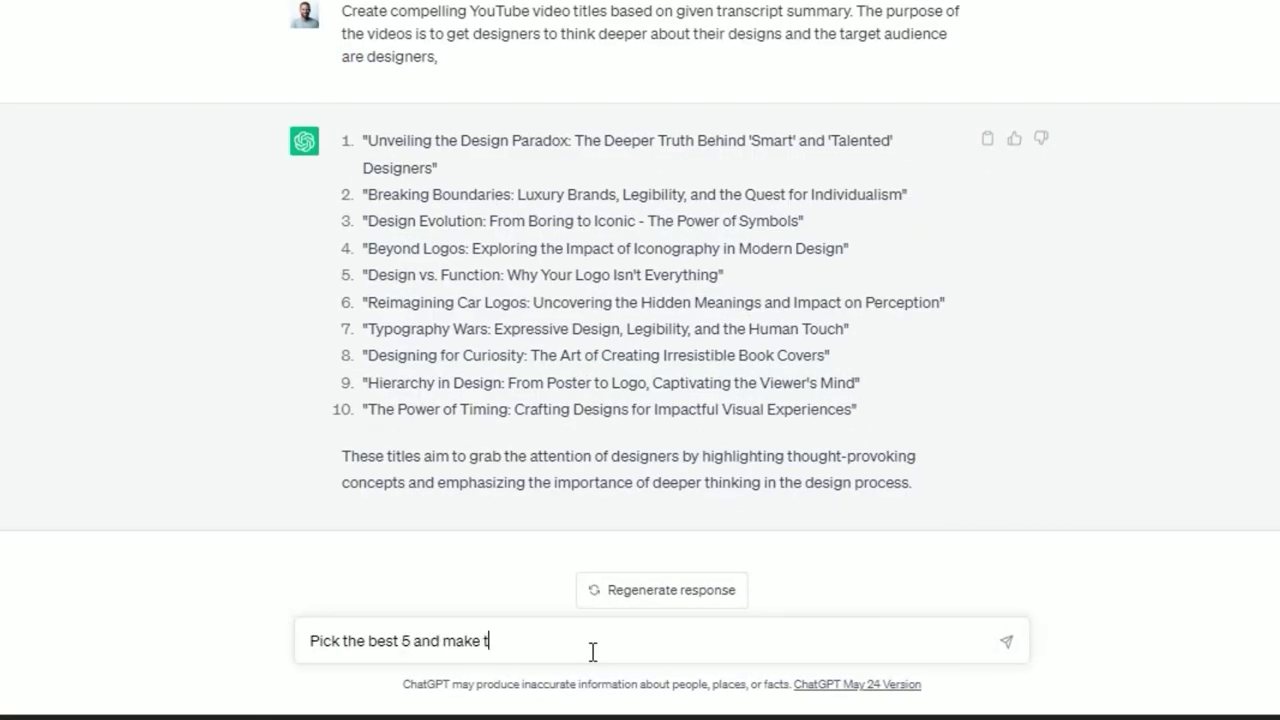
type(" more catchy")
key("Return")
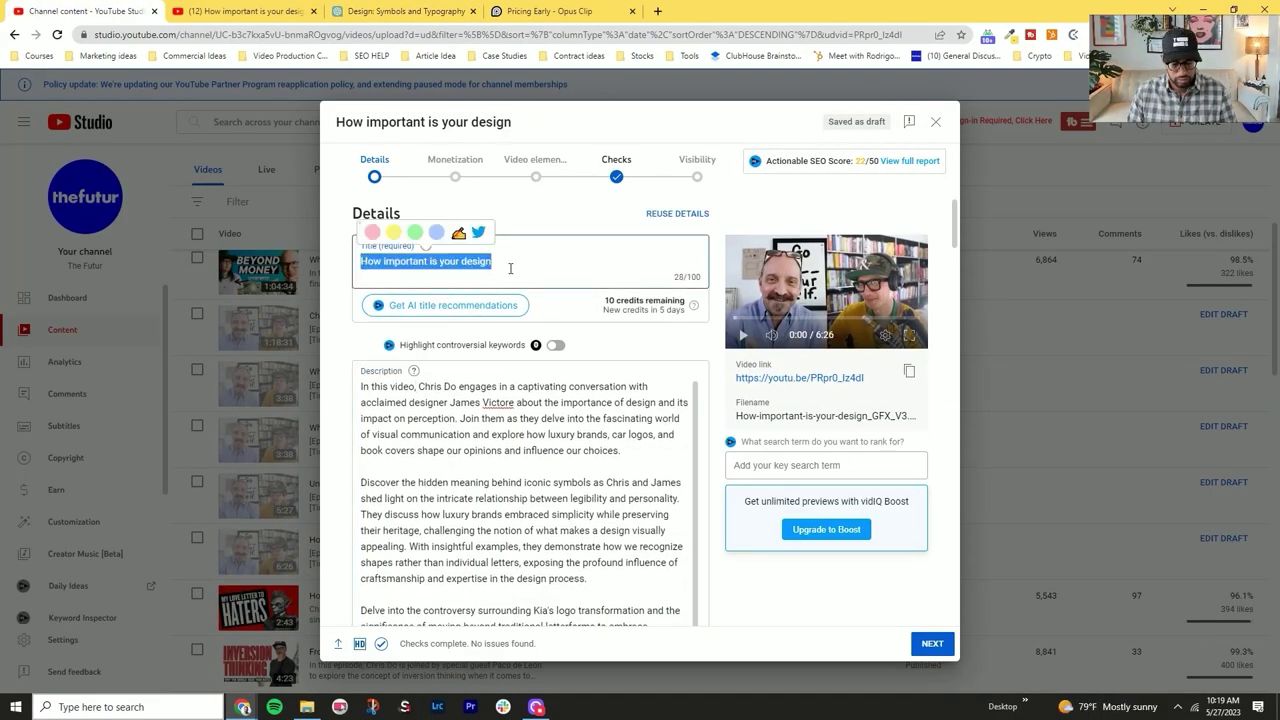
Set the draft's title to "From Boring to Iconic: Unleashing the Power of Symbolic Design" and pause the video preview
type("From Boring to Iconic: Unleashing the Power of Symbolic Design")
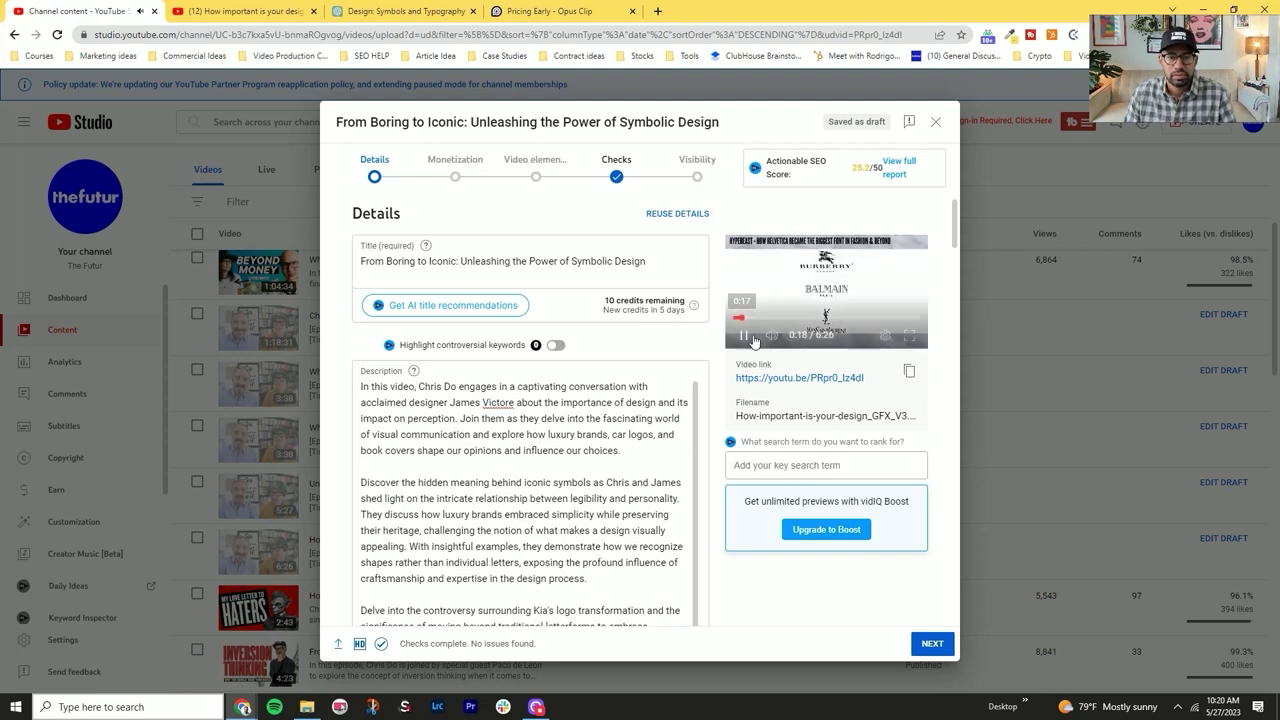
left_click(745, 340)
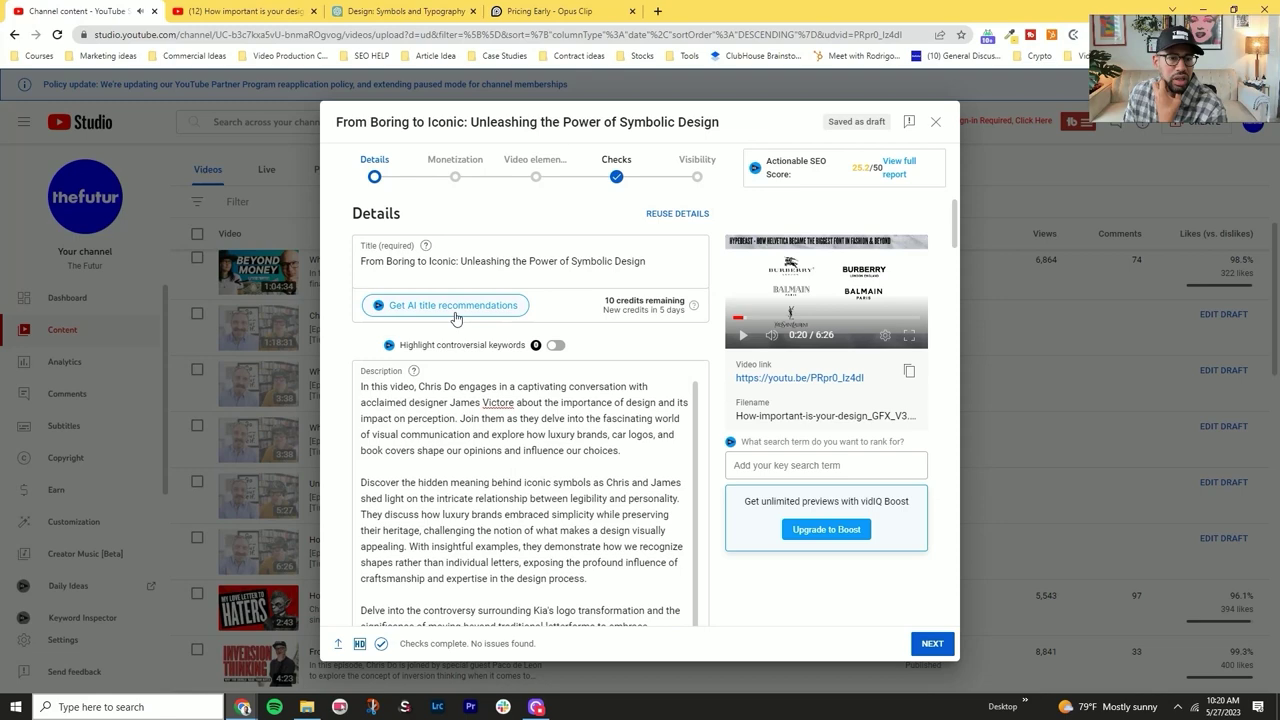
scroll(525, 268, "down", 15)
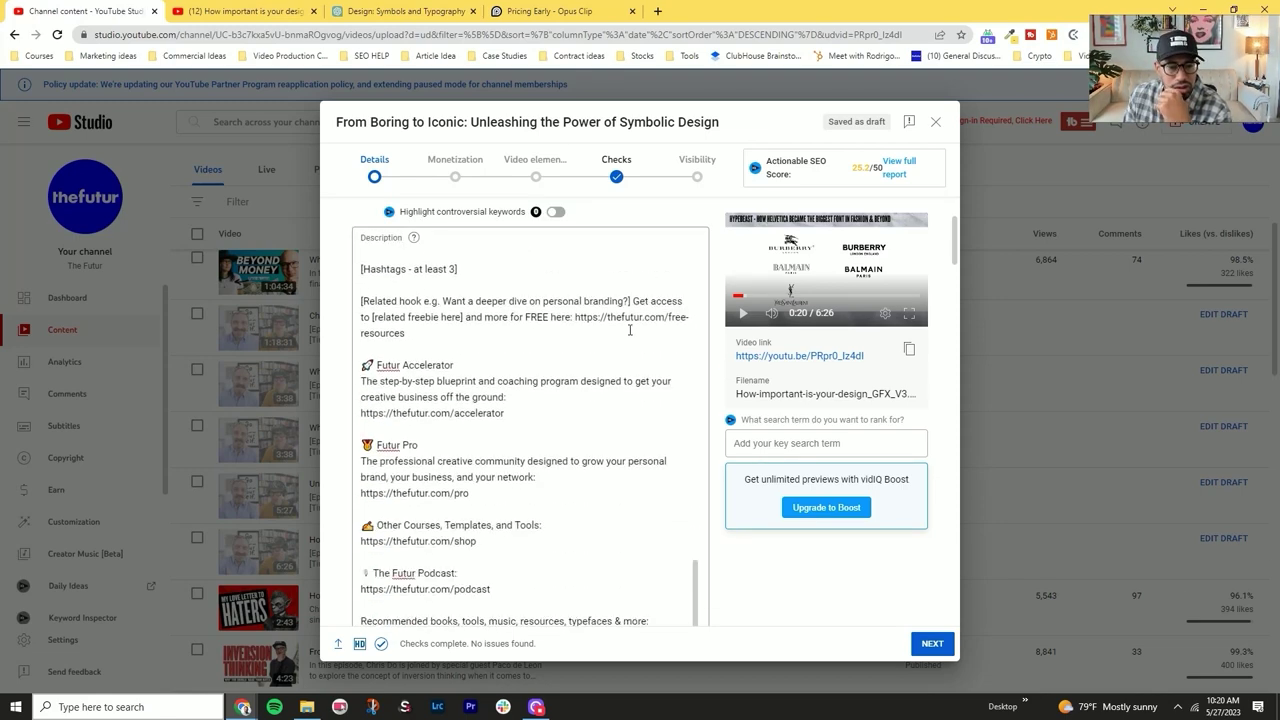
scroll(727, 443, "down", 10)
scroll(722, 441, "up", 8)
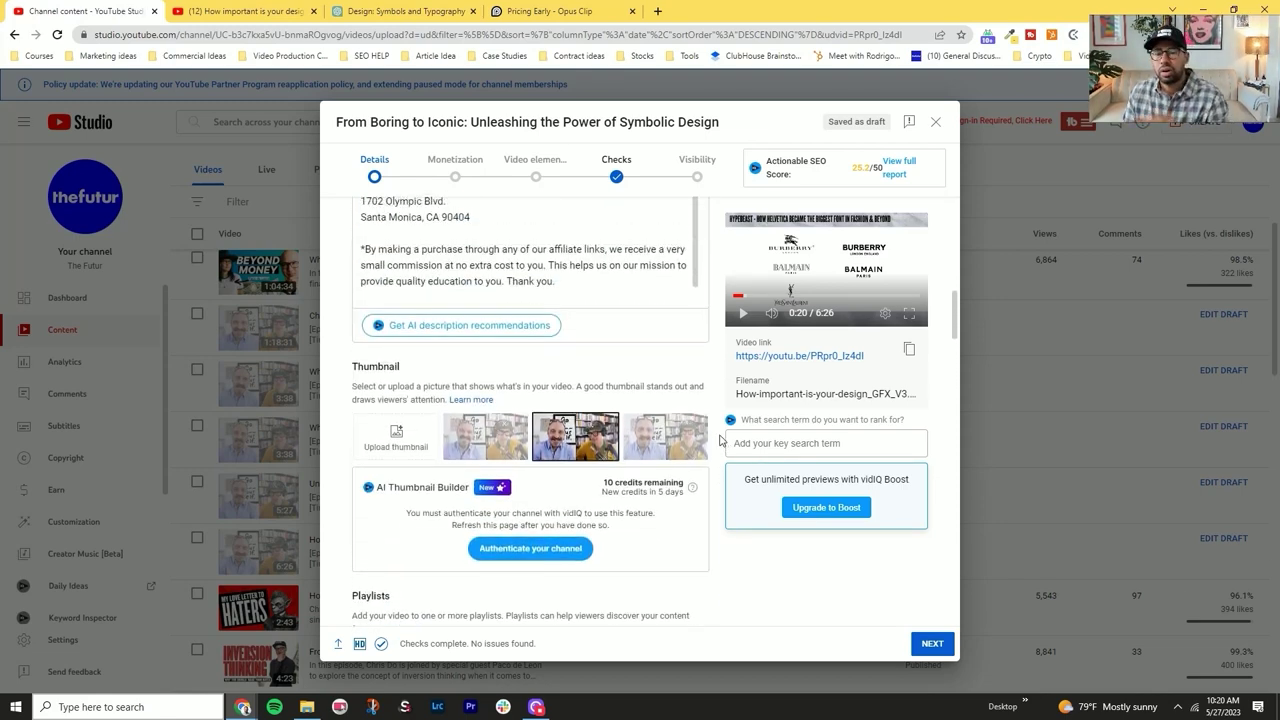
scroll(720, 440, "up", 3)
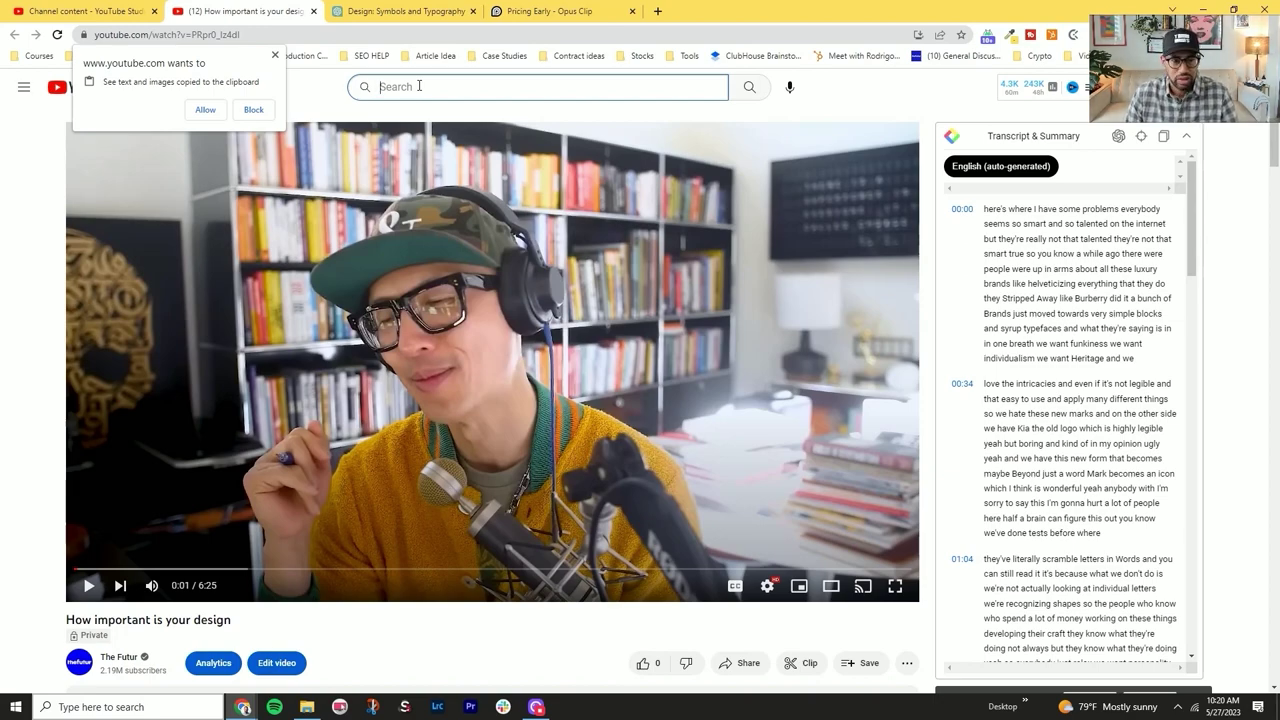
Search YouTube for "redesigning logos", open the video "REDESIGNING YOUR FANTASTIC LOGOS! YGR 37" and mute it
type("redesigning logos")
key("Return")
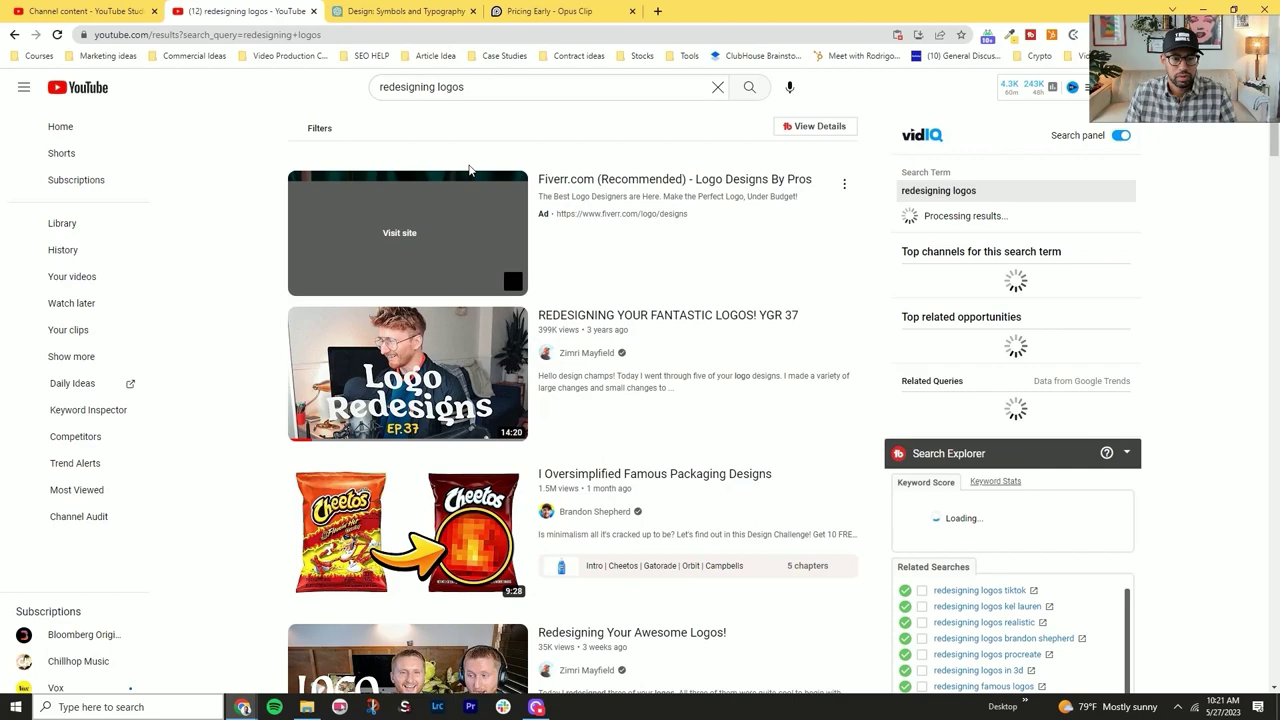
left_click(609, 187)
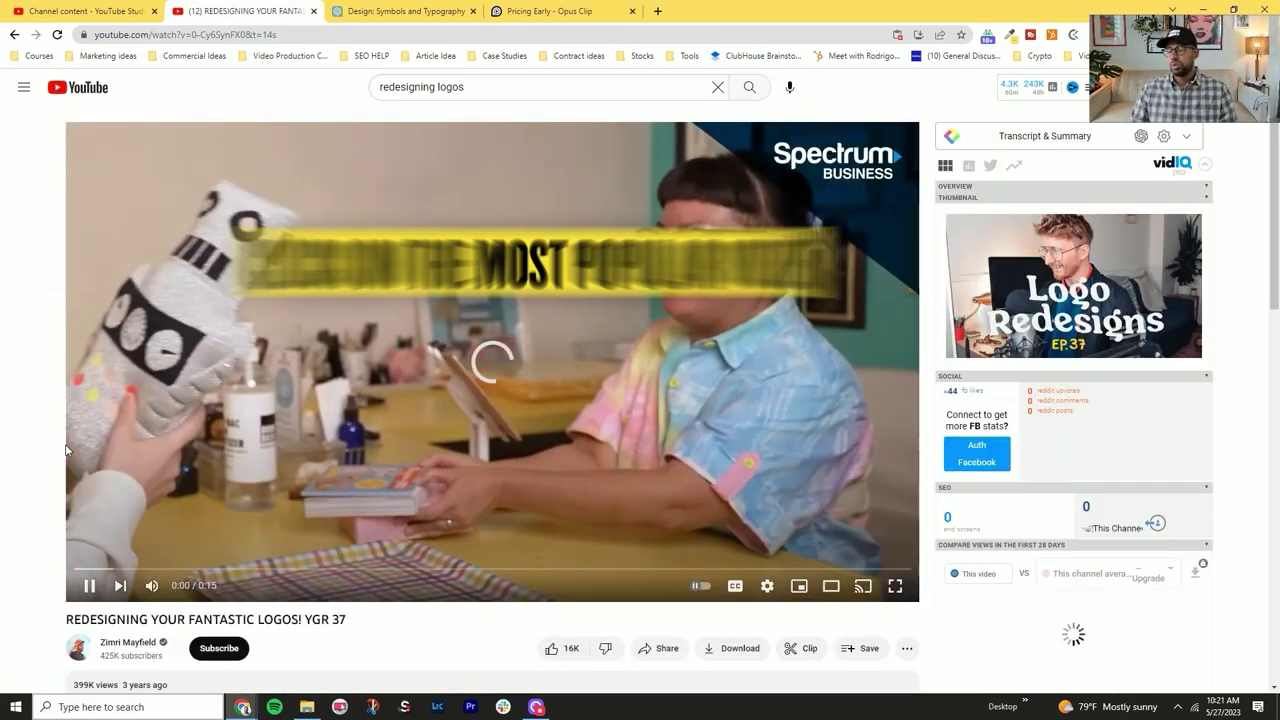
left_click(150, 584)
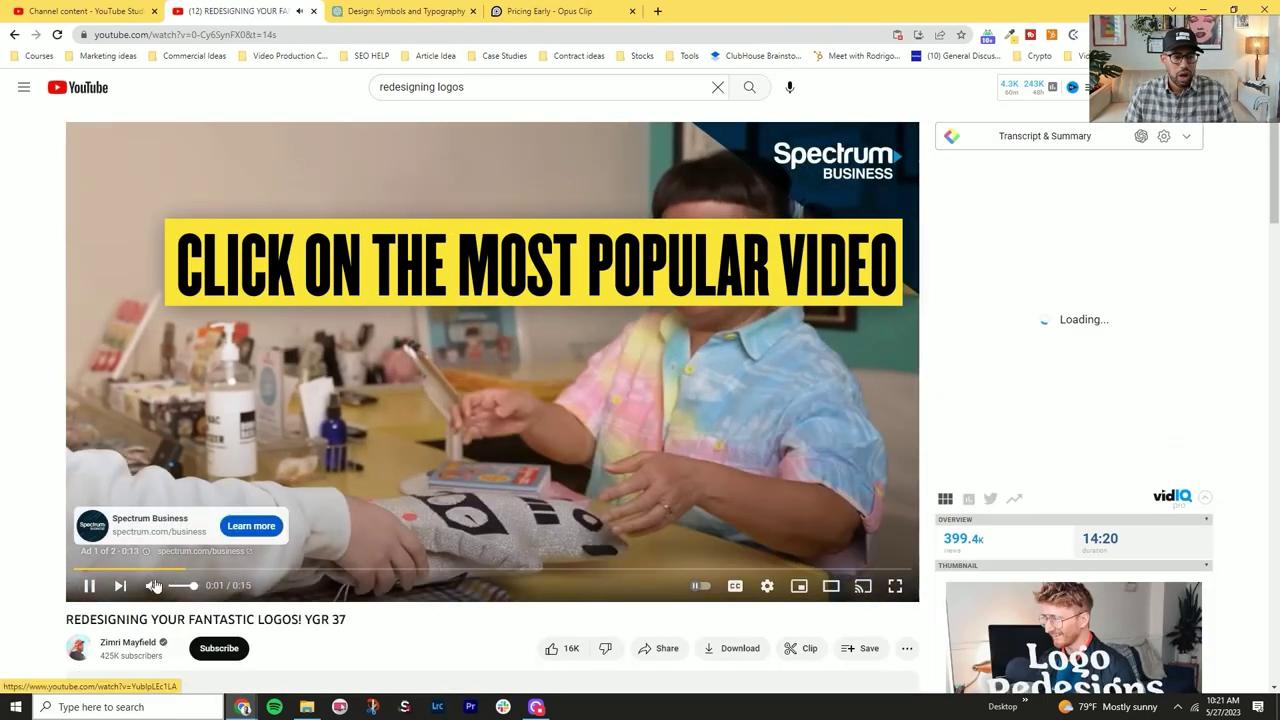
Examine the keyword tags used by the logo redesign video and show their search rankings
scroll(1013, 284, "down", 2)
scroll(1013, 284, "down", 5)
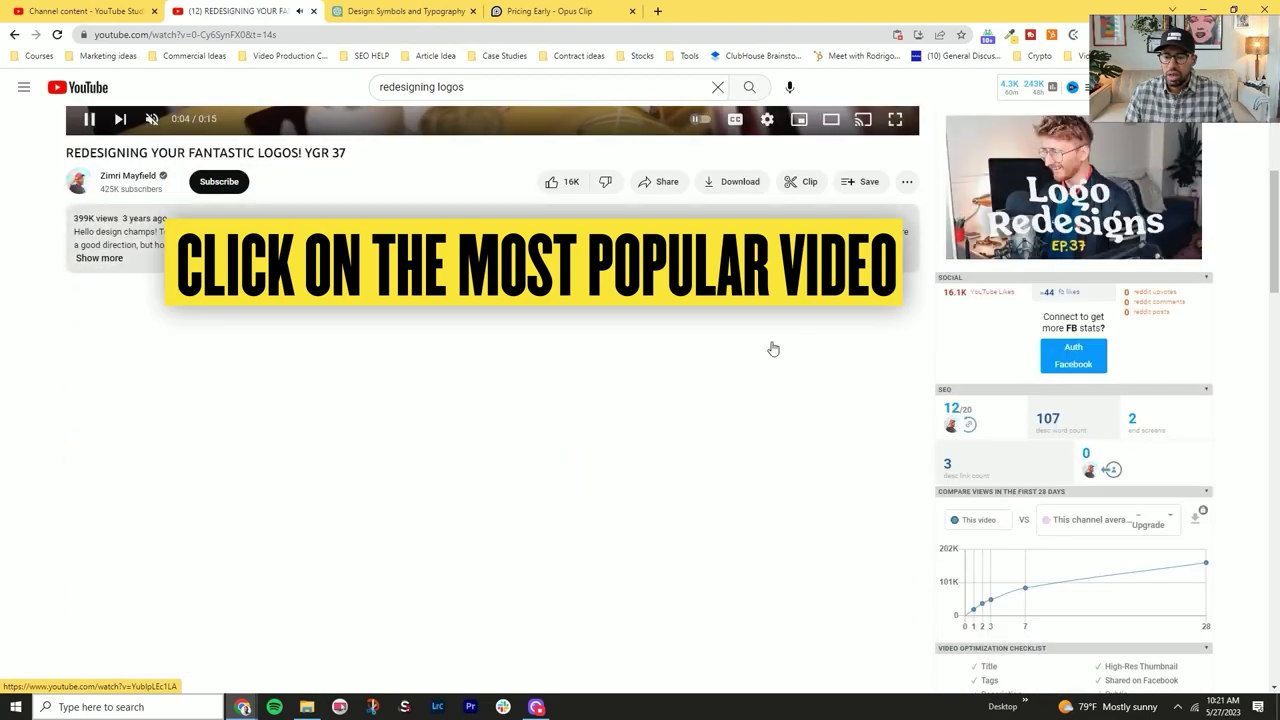
key("f")
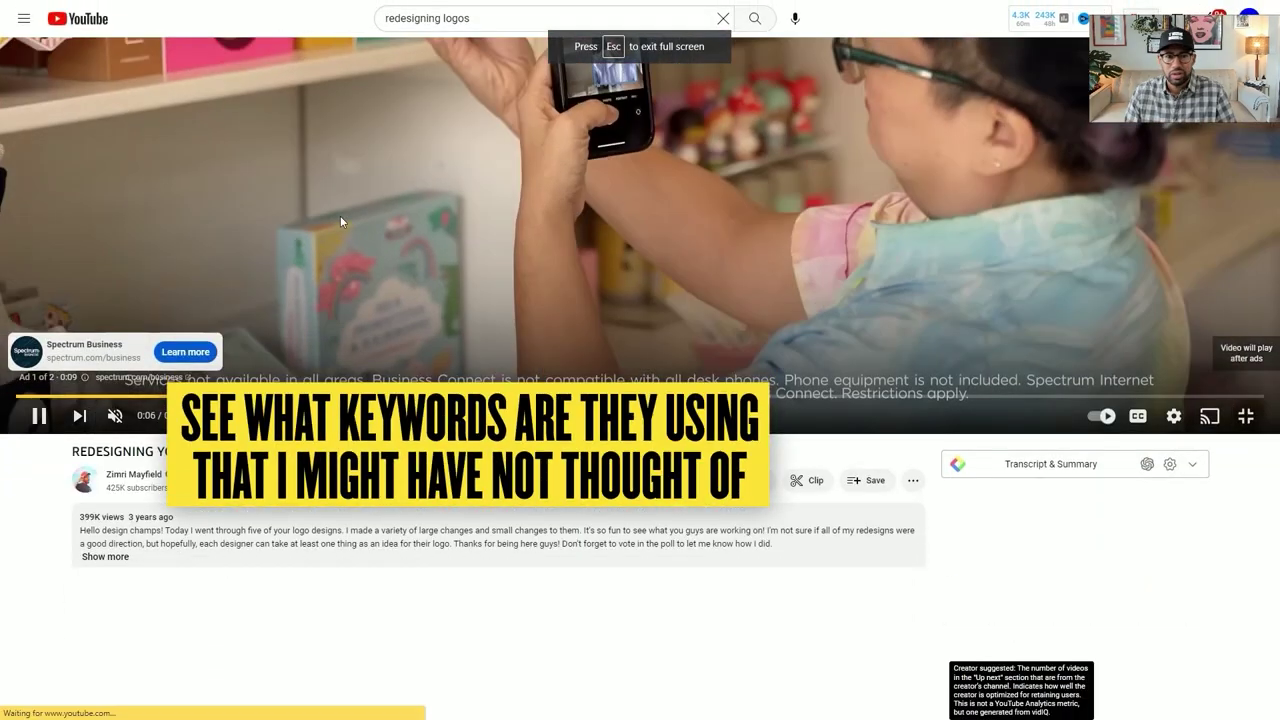
key("Escape")
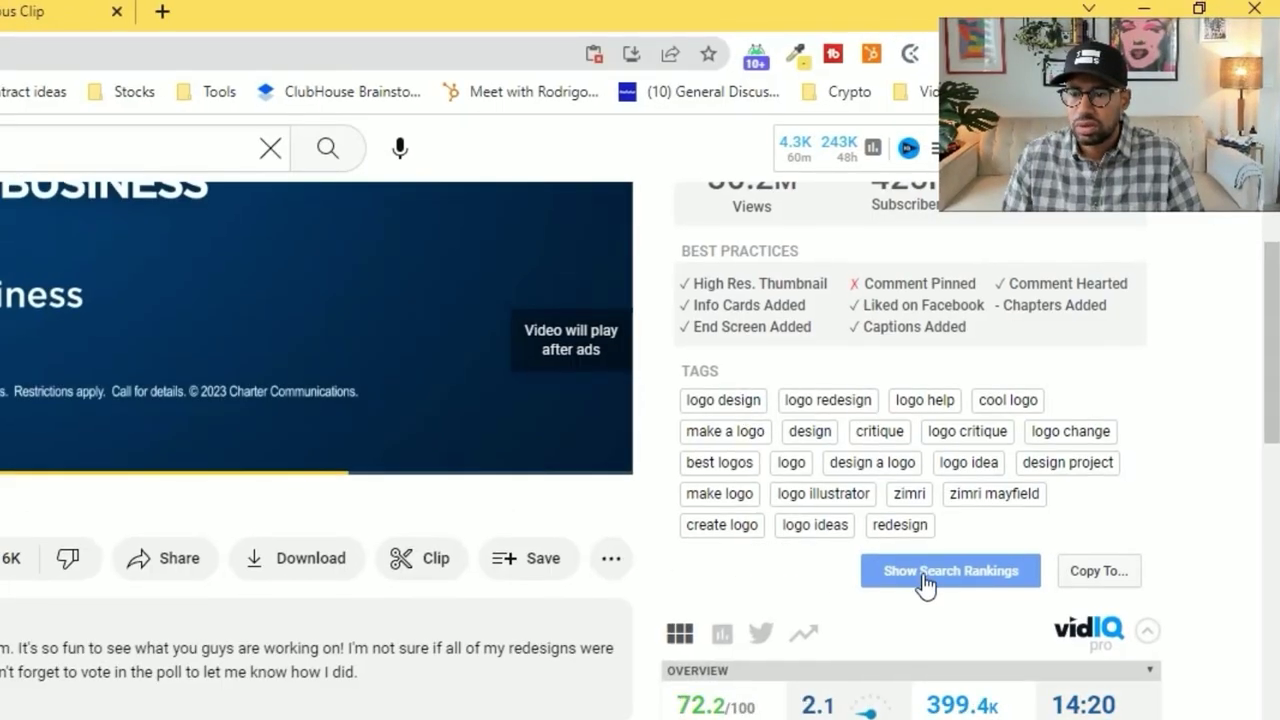
left_click(925, 580)
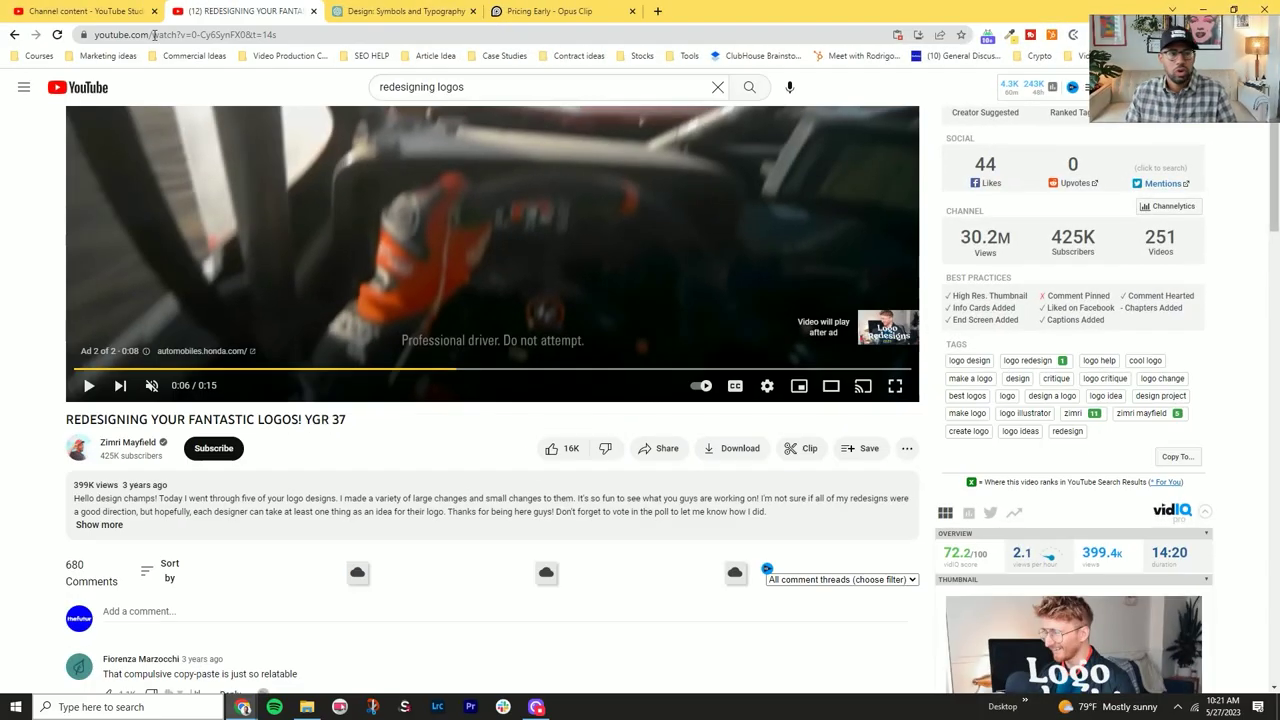
Add the tags "logo redesign" and "james victore" to the draft video and check a tag's keyword score
left_click(110, 12)
scroll(709, 500, "down", 2)
scroll(813, 584, "up", 2)
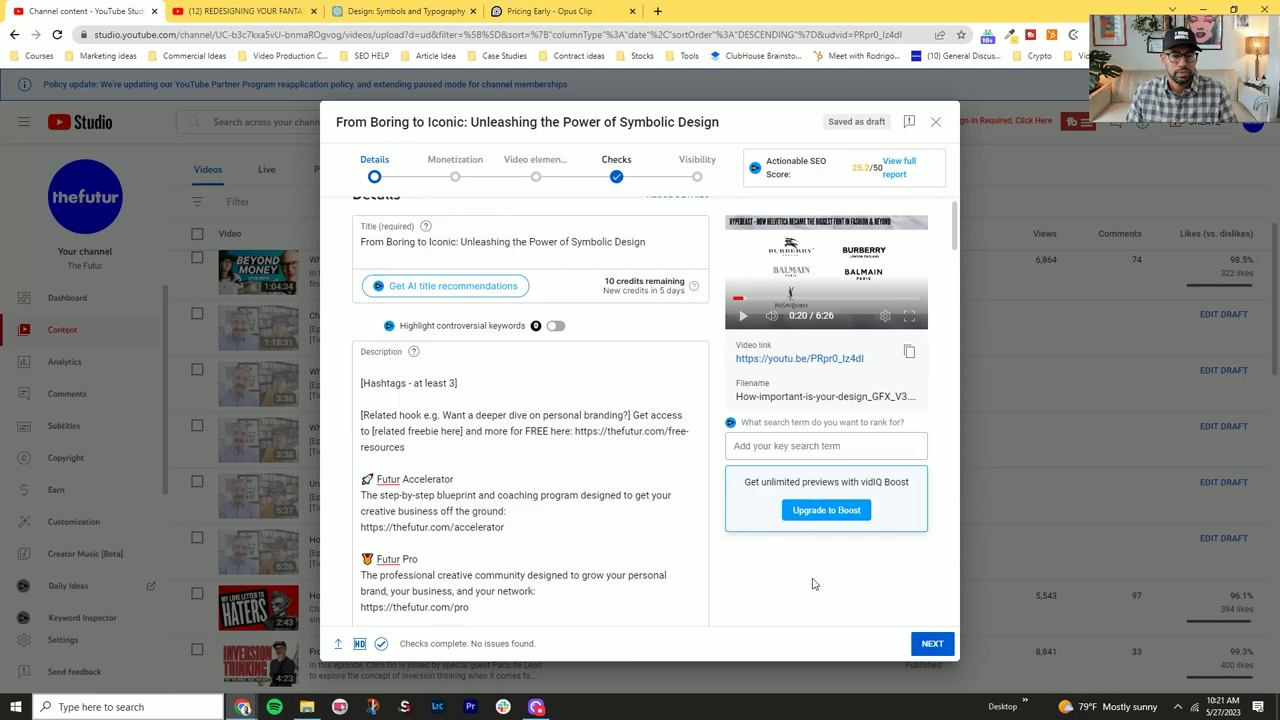
scroll(813, 584, "down", 5)
left_click(686, 420)
type("logo")
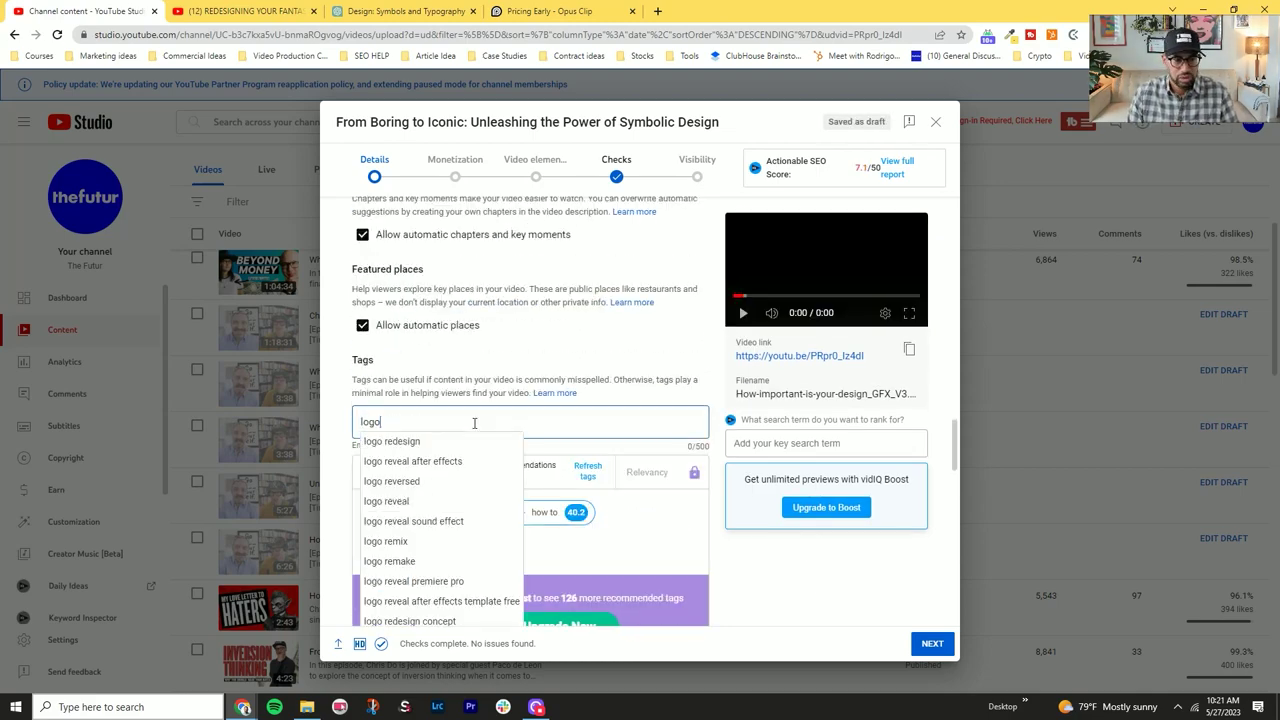
type(" design")
key("Return")
type("pentagram")
left_click(548, 11)
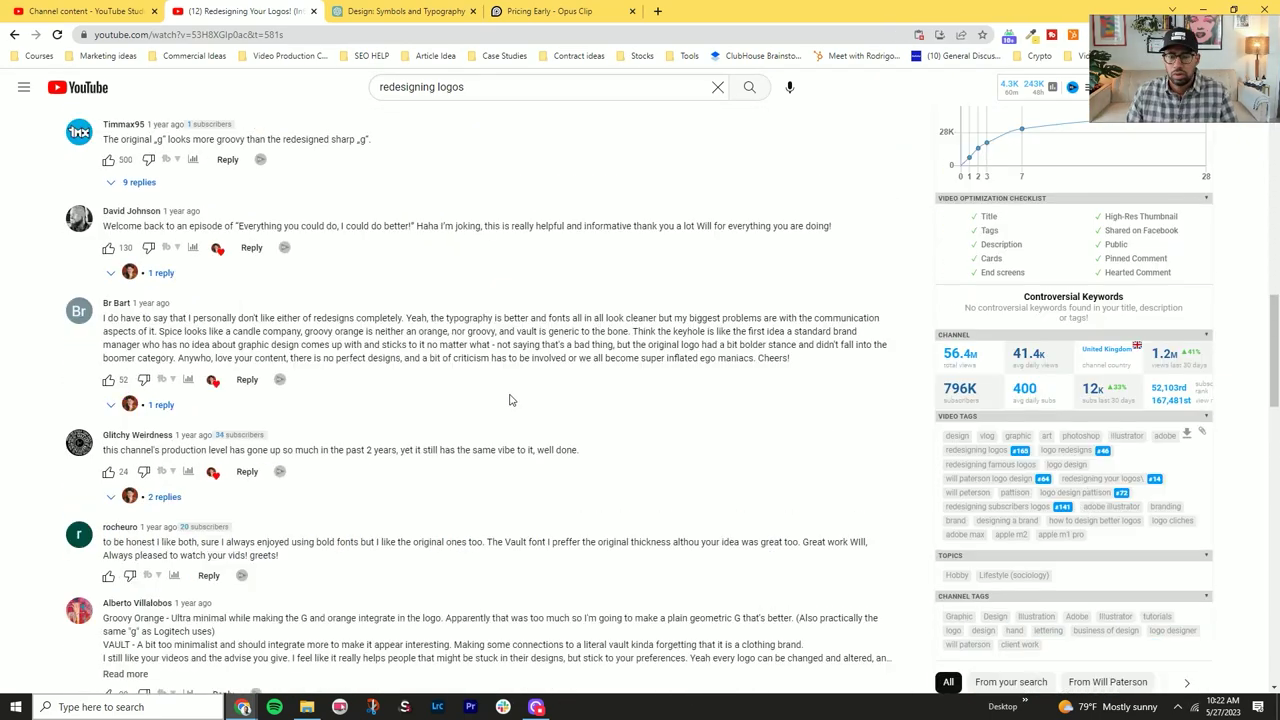
left_click(85, 11)
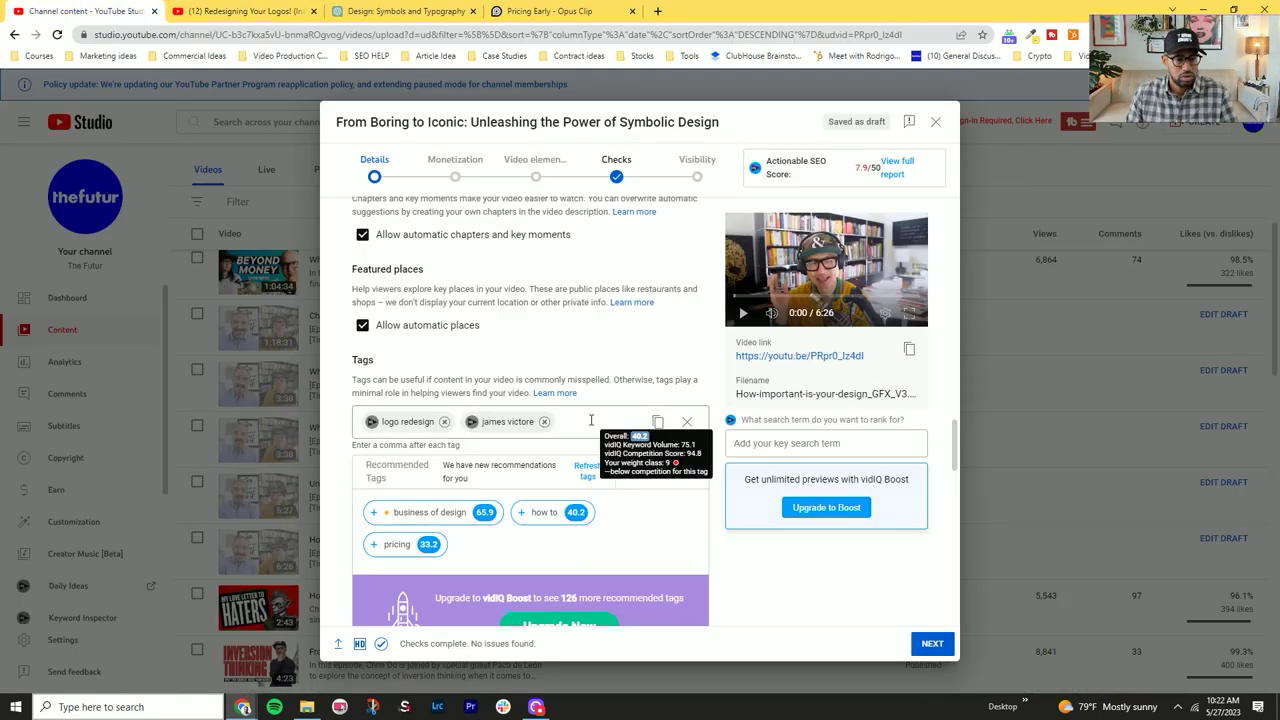
double_click(580, 448)
Search YouTube for "helvatica" and examine the keyword's score and related searches
left_click(240, 11)
scroll(452, 160, "up", 15)
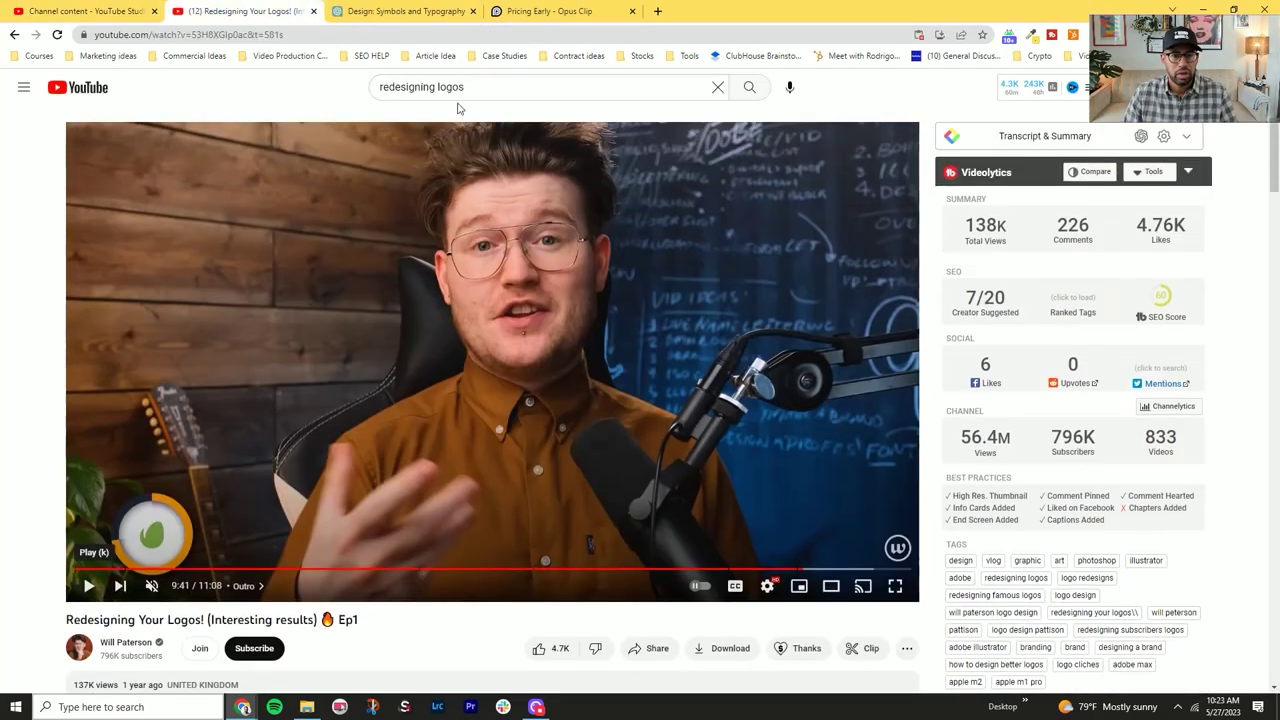
triple_click(462, 96)
type("helvatica")
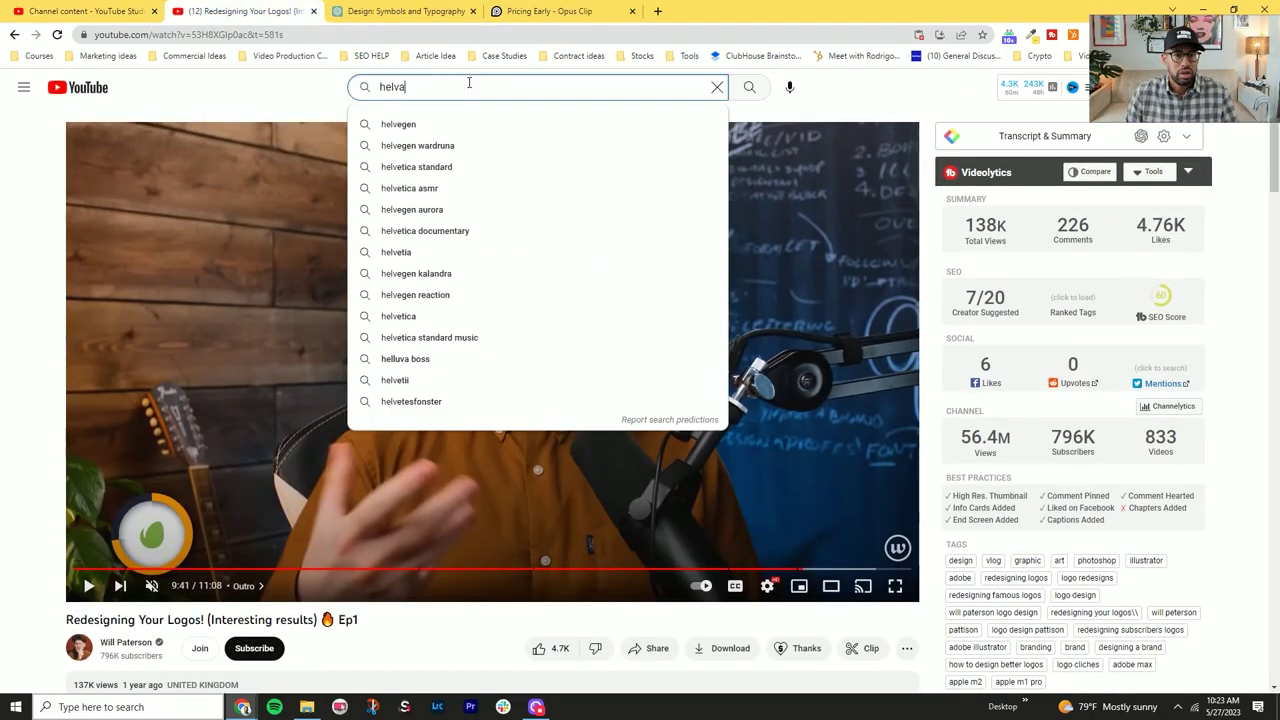
key("Return")
scroll(1083, 231, "up", 1)
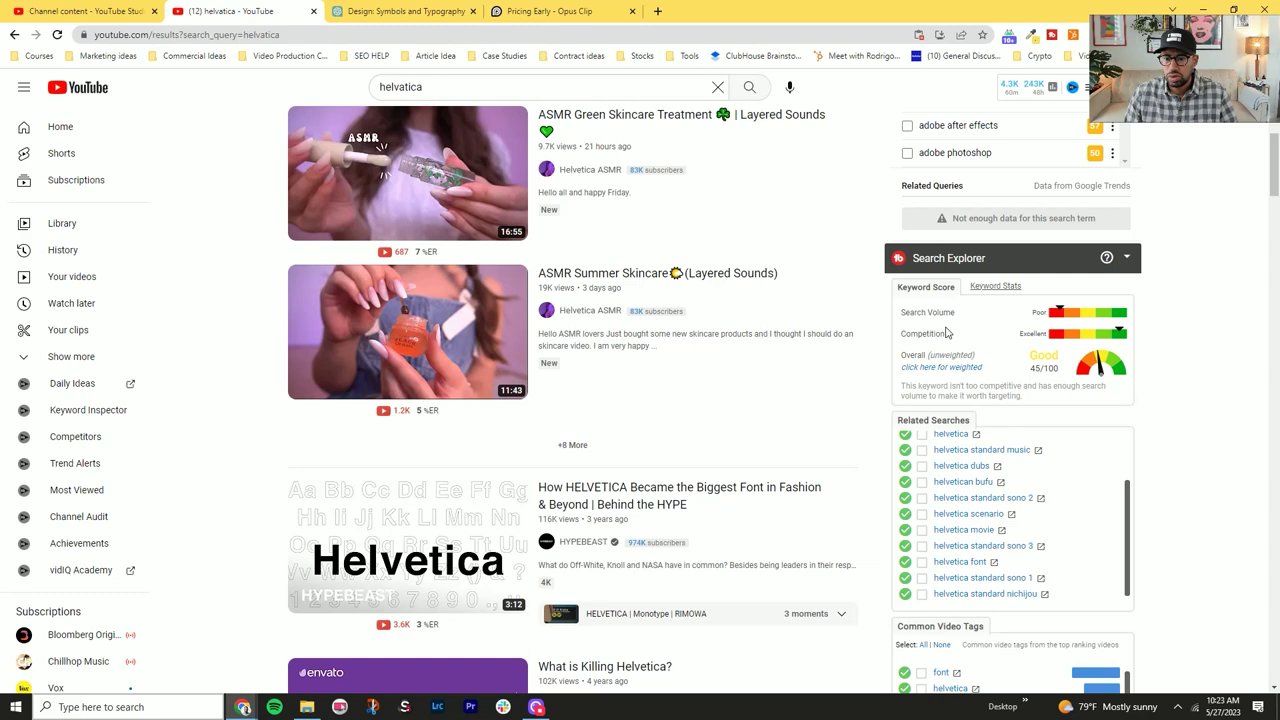
scroll(1046, 334, "up", 3)
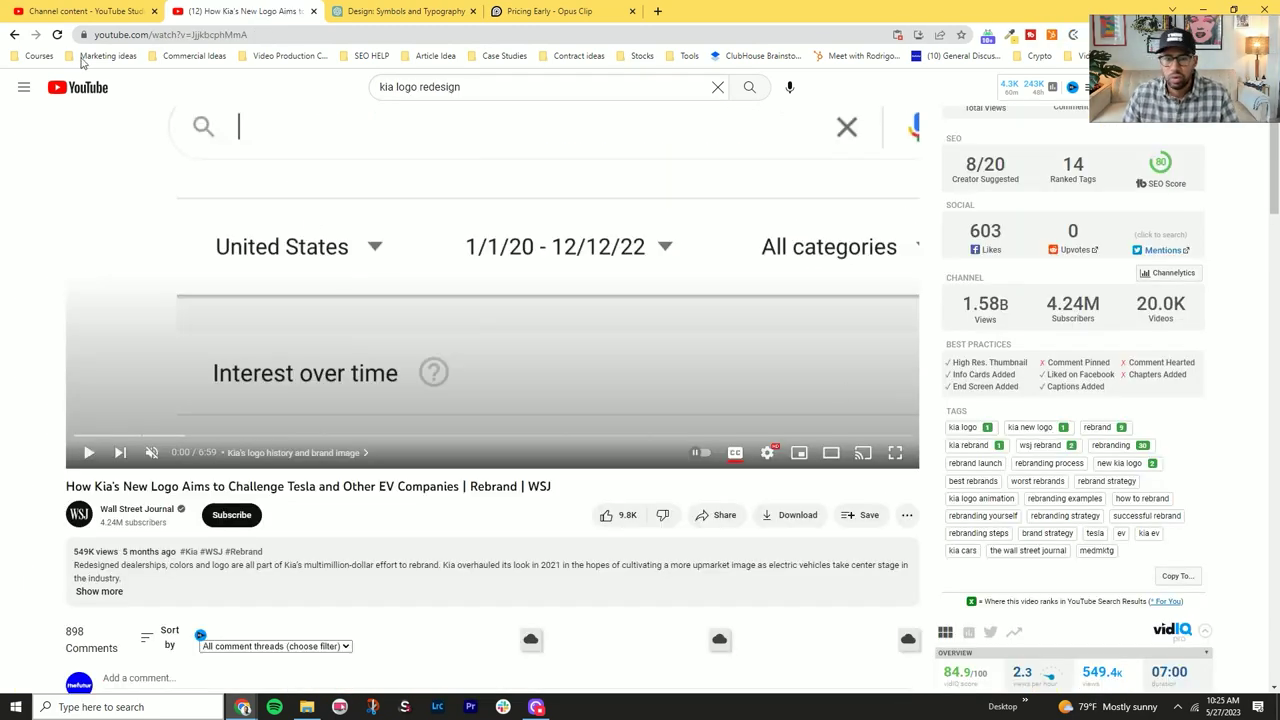
Add the tags "rebrand" and "kia rebrand" from the Kia logo video to the draft's tags
left_click(86, 11)
left_click(224, 13)
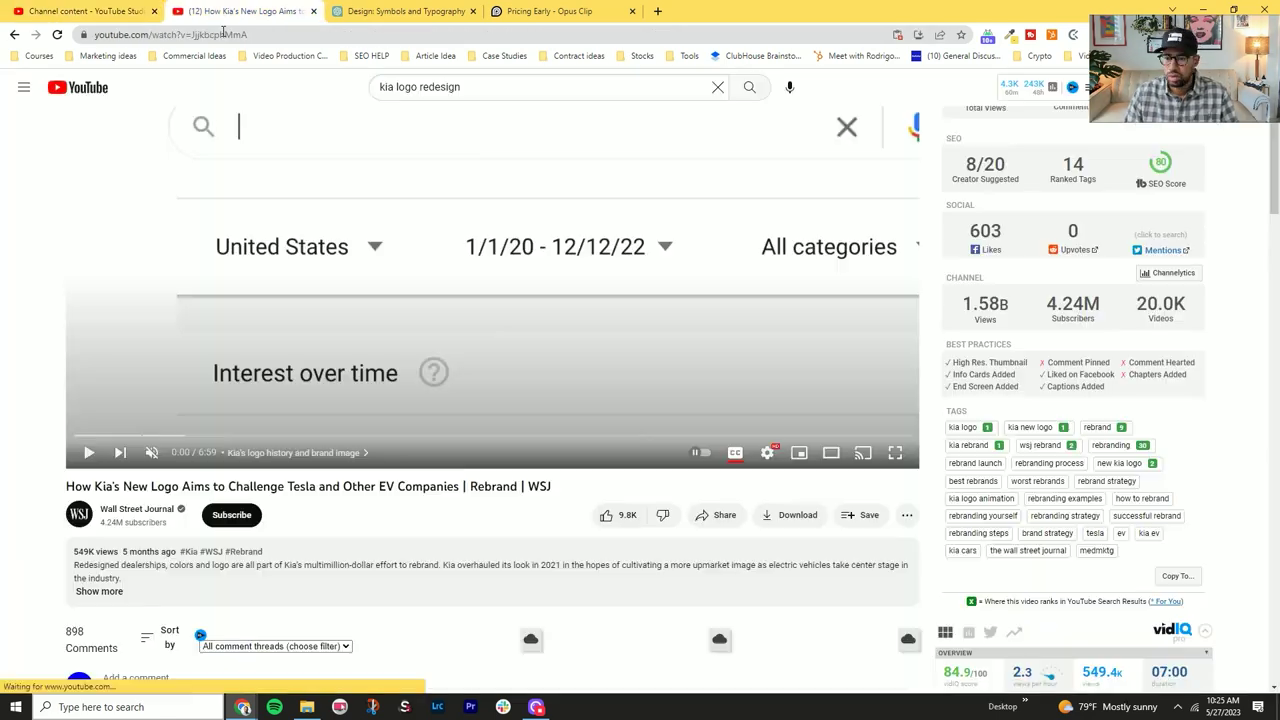
left_click(86, 11)
type("rebrand")
key("Return")
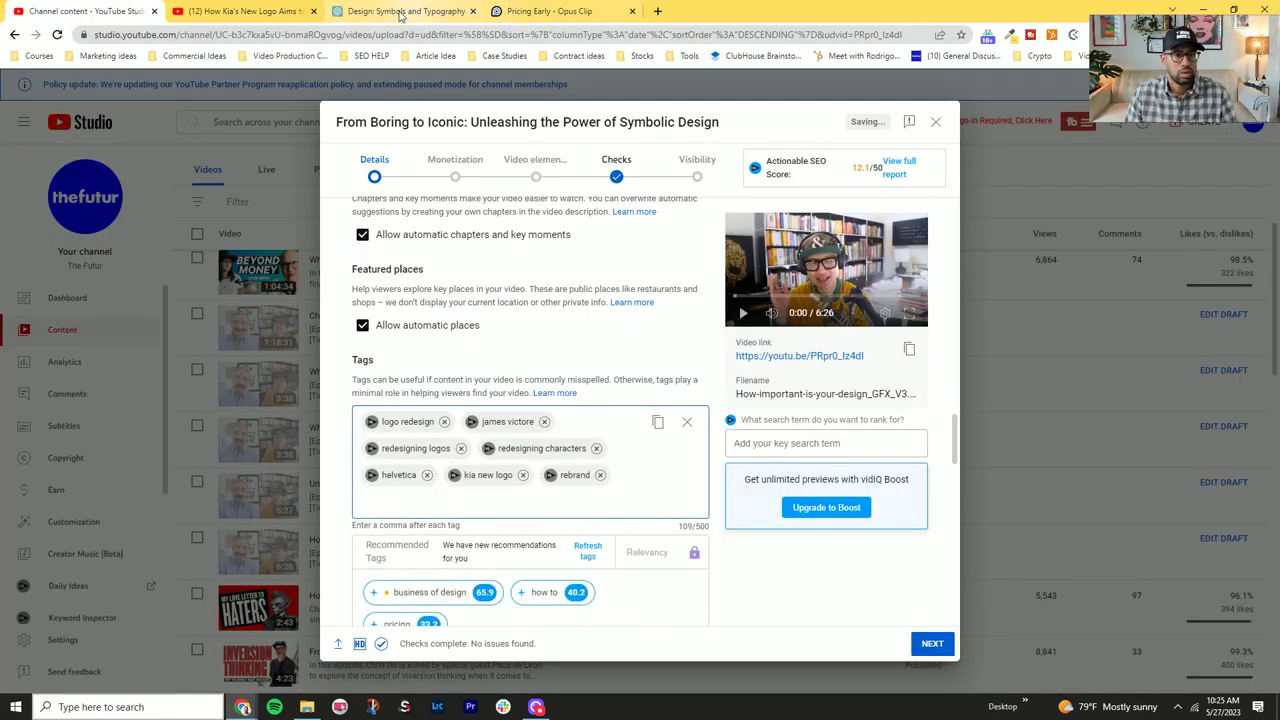
key("ctrl+Tab")
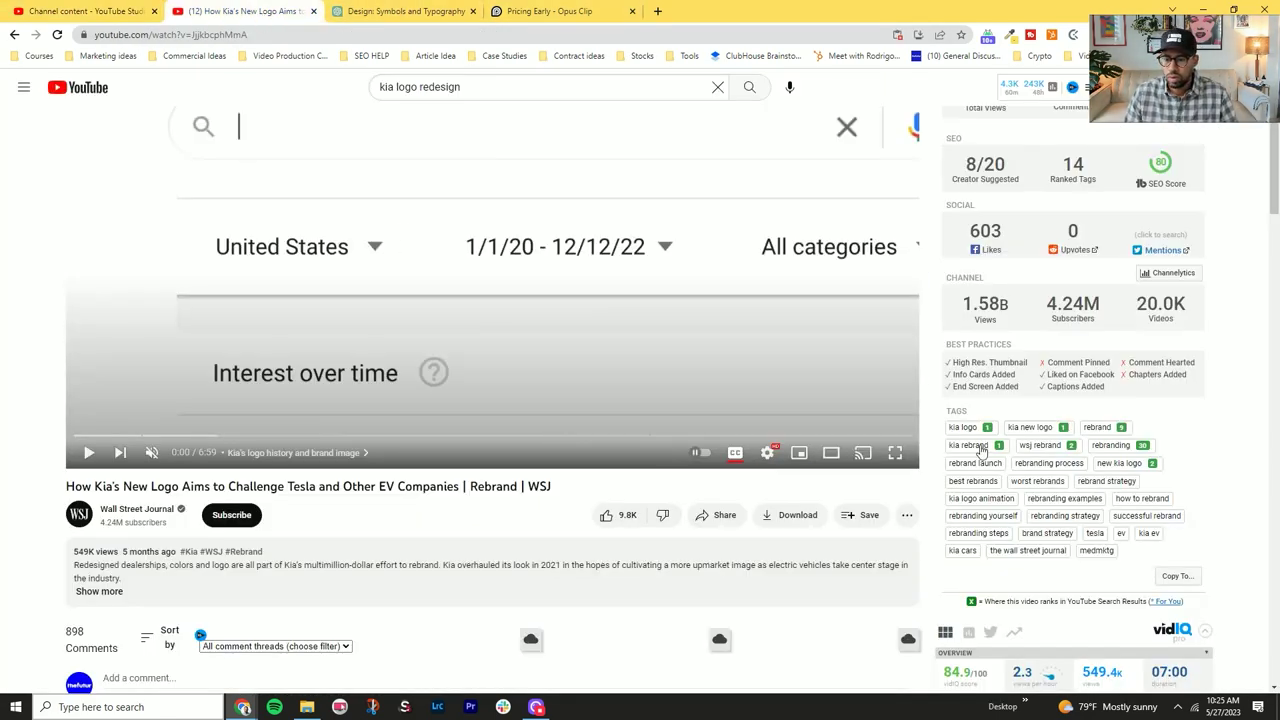
key("ctrl+shift+Tab")
key("ctrl+Tab")
Check the Kia video's "rebranding" tag in TubeBuddy's Keyword Explorer and close the explorer
left_click(1108, 445)
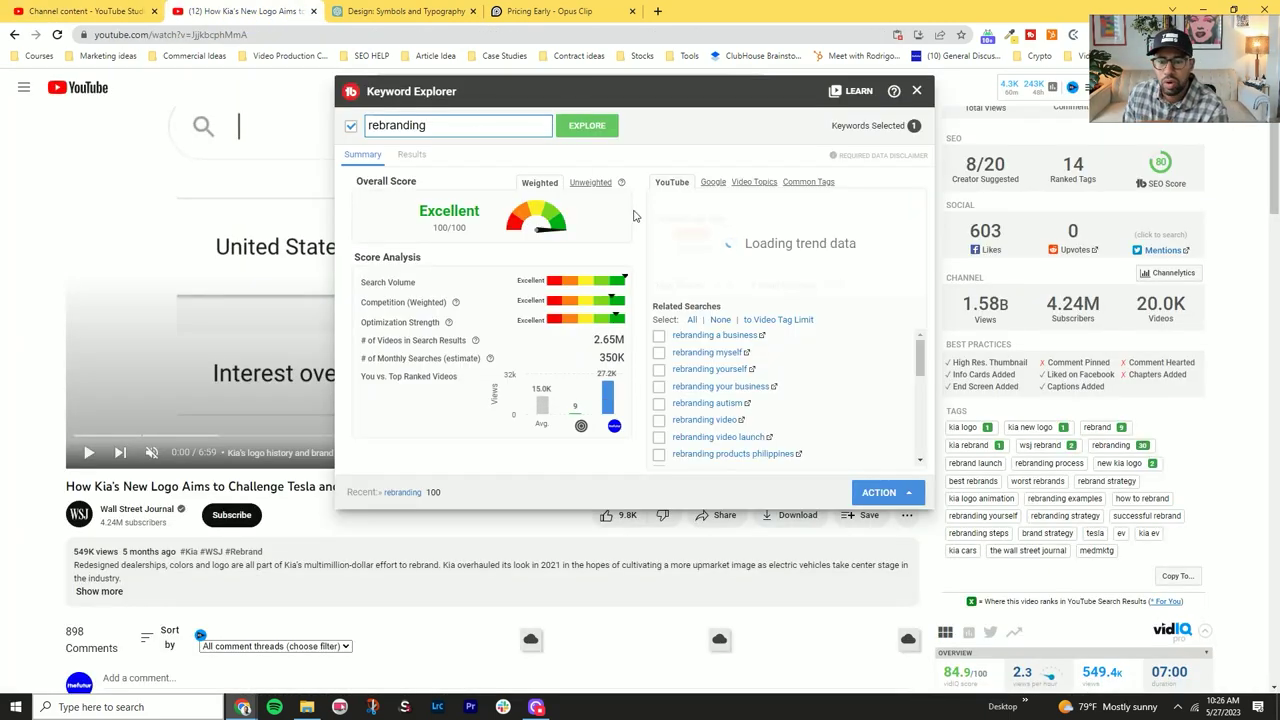
scroll(680, 260, "down", 2)
scroll(711, 296, "up", 1)
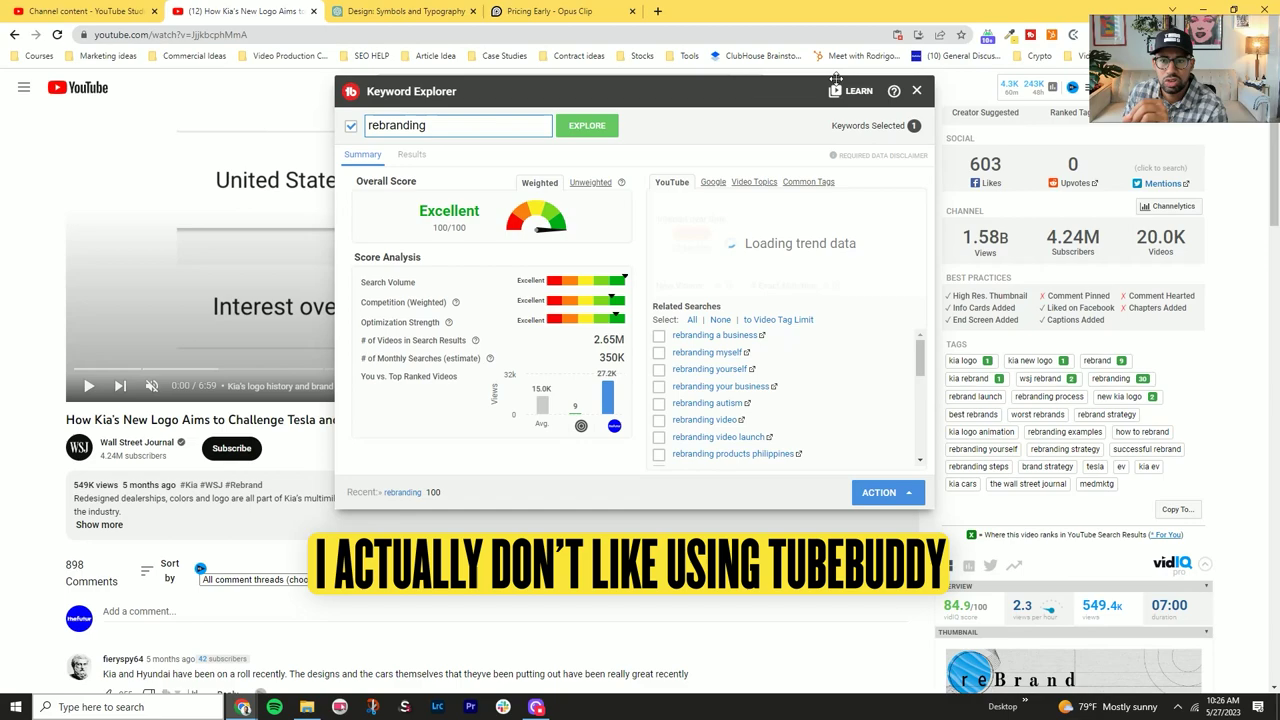
left_click(914, 92)
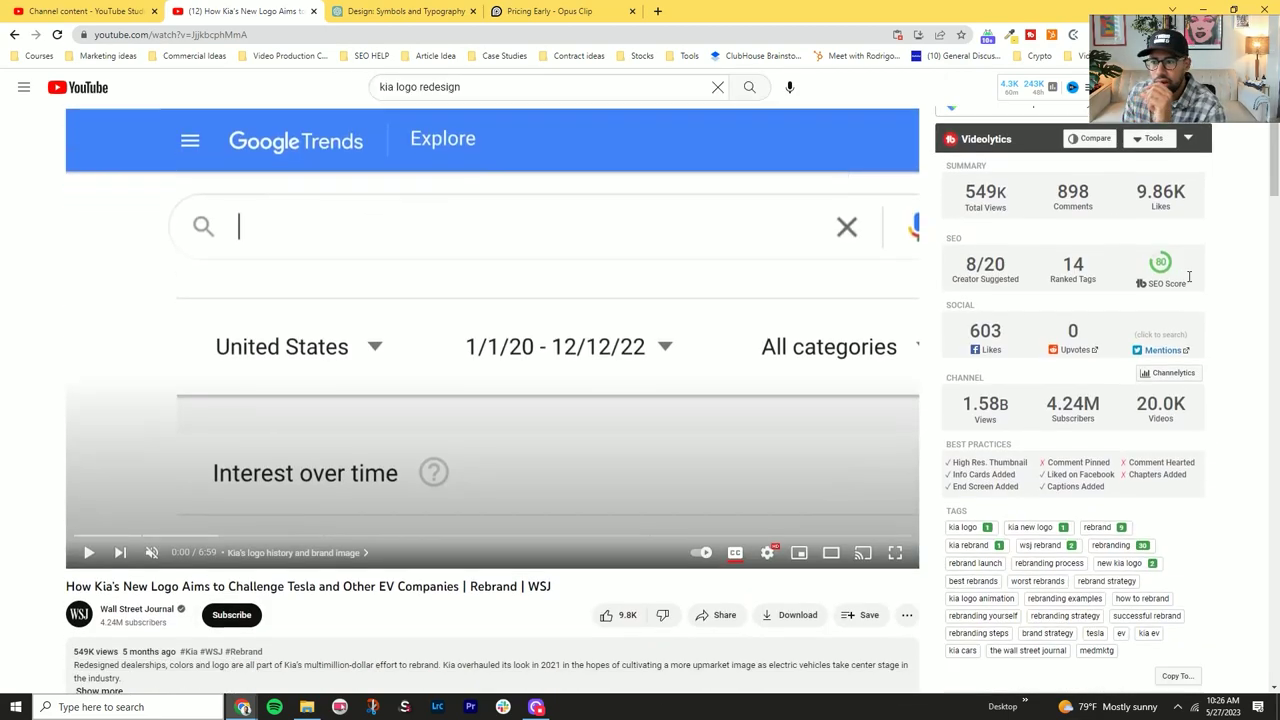
Open vidIQ's Keyword Inspector for the Kia video's "rebranding" tag and sort the related keywords by overall score
scroll(1192, 277, "down", 1)
scroll(1192, 277, "down", 8)
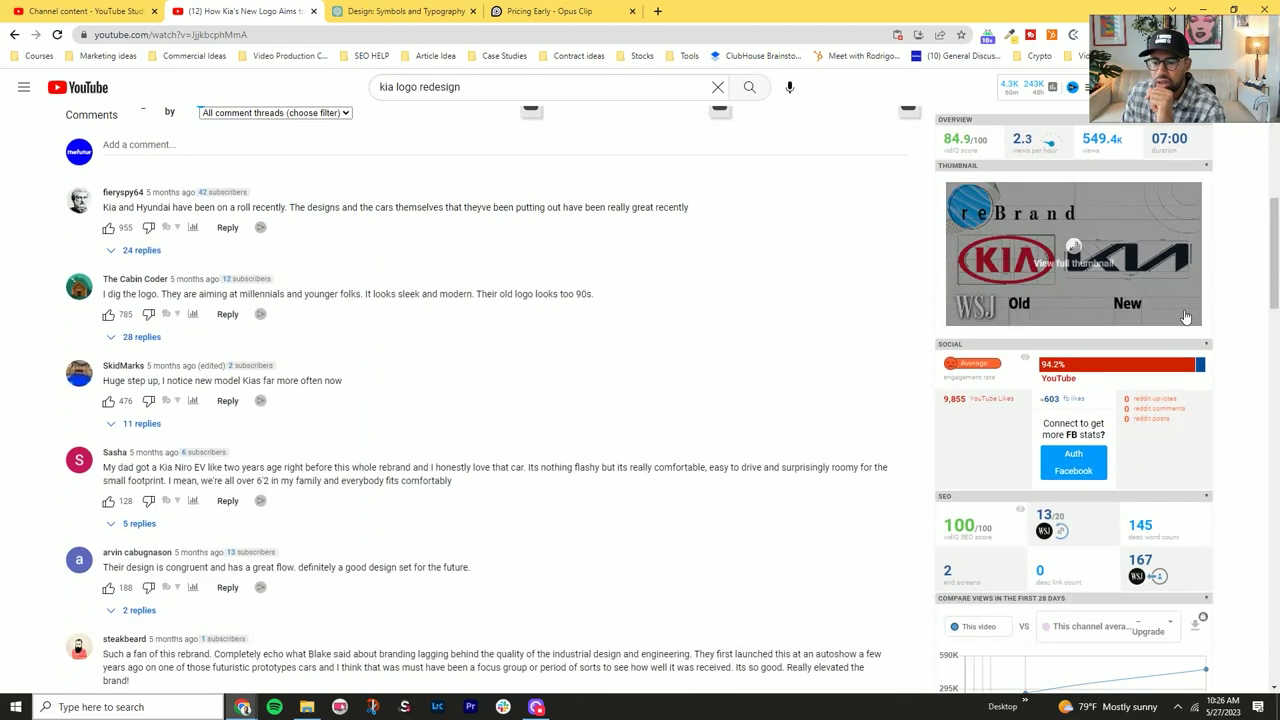
scroll(1181, 313, "down", 4)
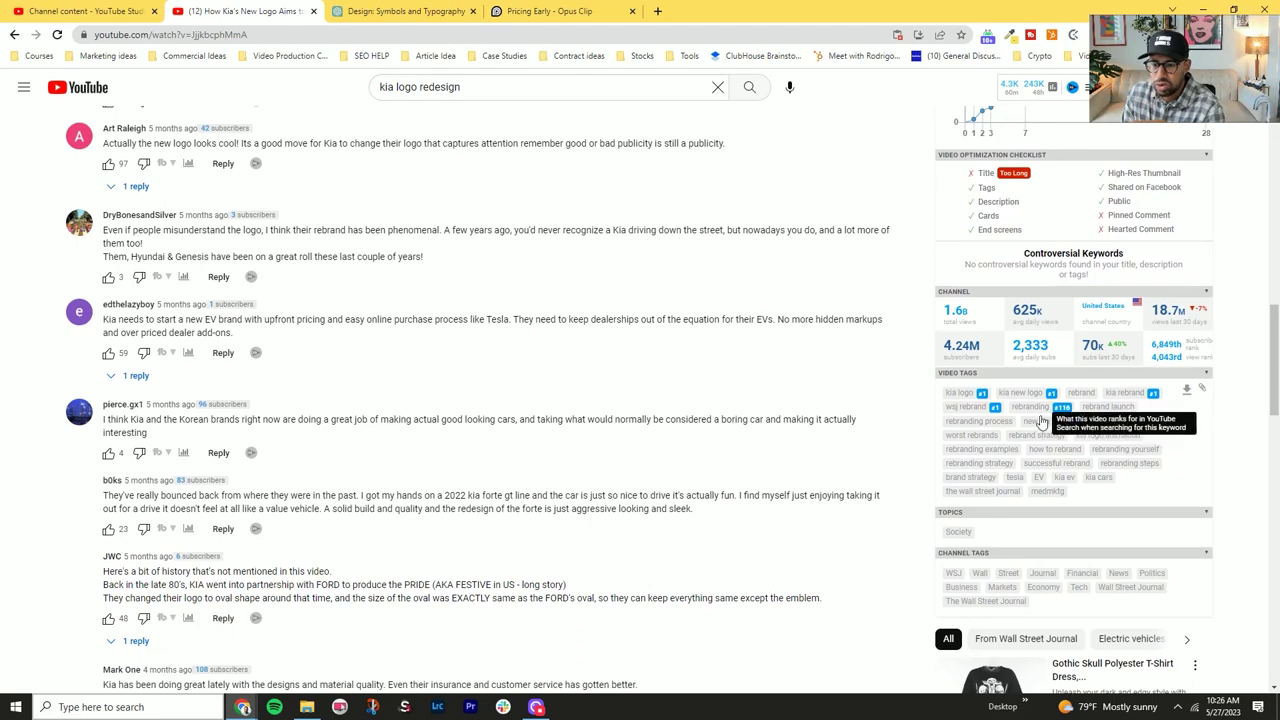
left_click(1035, 412)
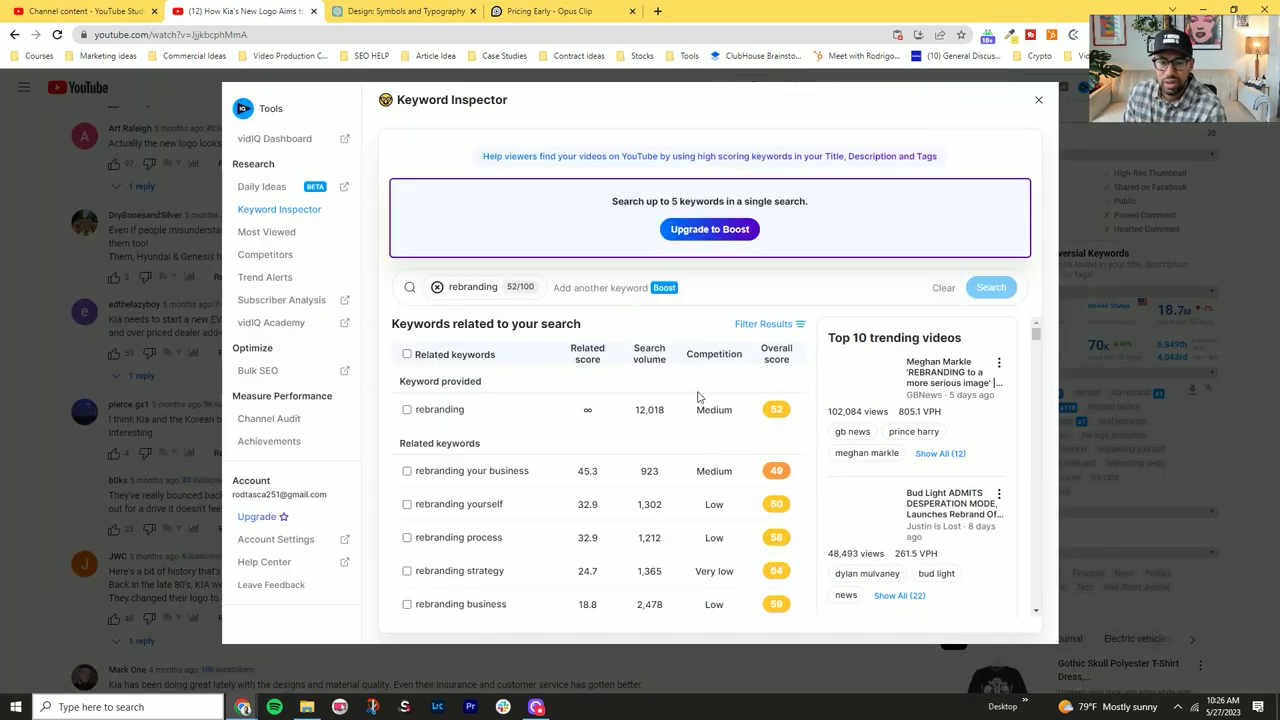
left_click(766, 366)
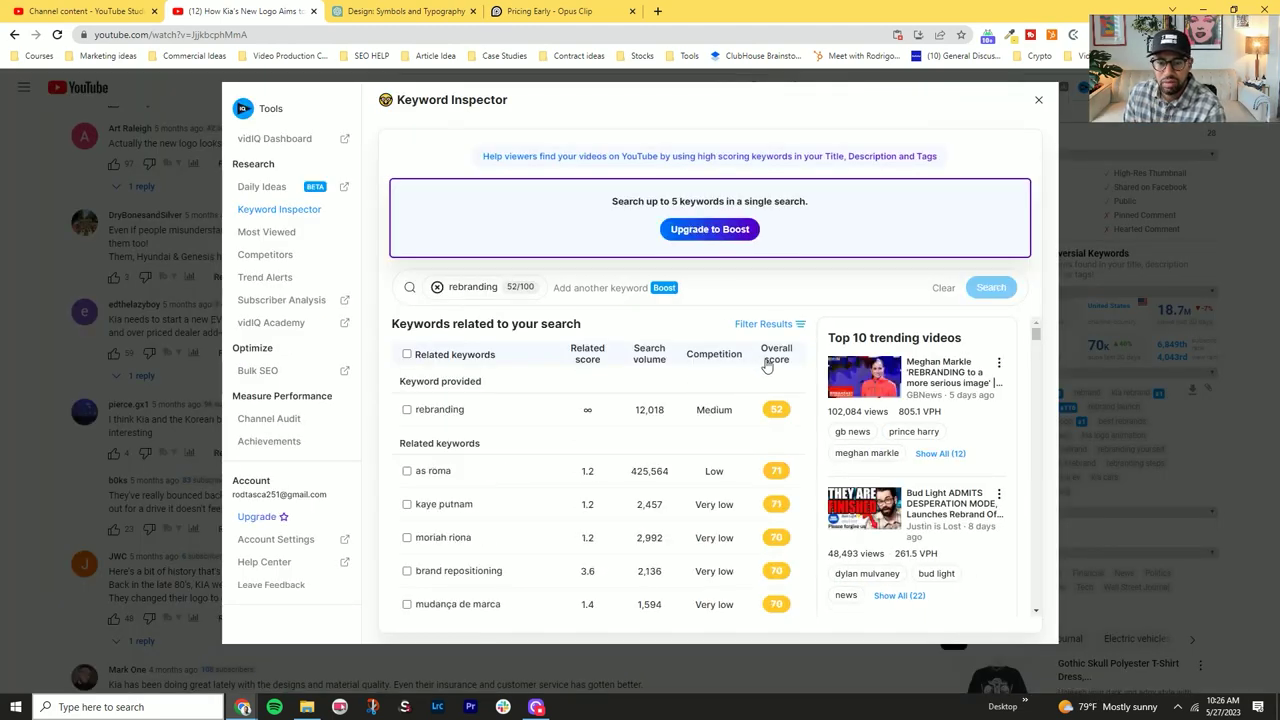
Pick suitable keywords related to rebranding and add "brand repositioning", "brand alignment", "what is rebranding" and "branding mistakes" to the draft's tags
scroll(491, 366, "down", 3)
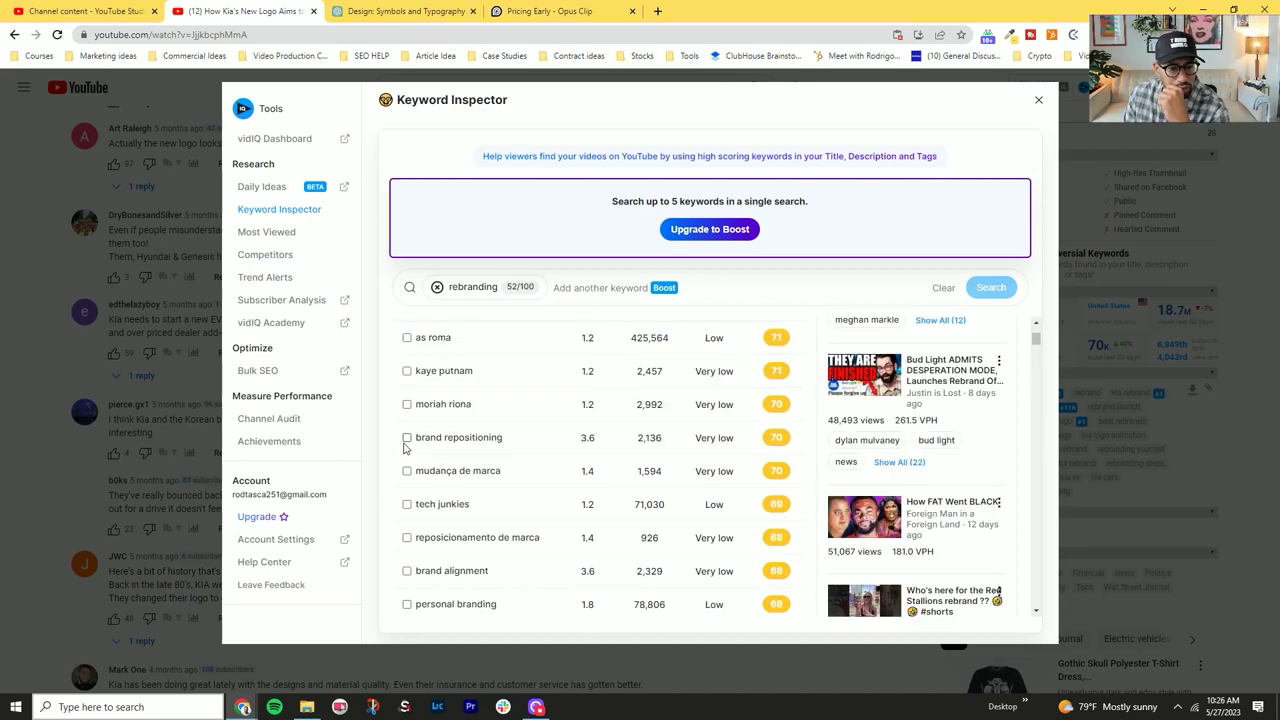
left_click(407, 439)
scroll(407, 437, "down", 10)
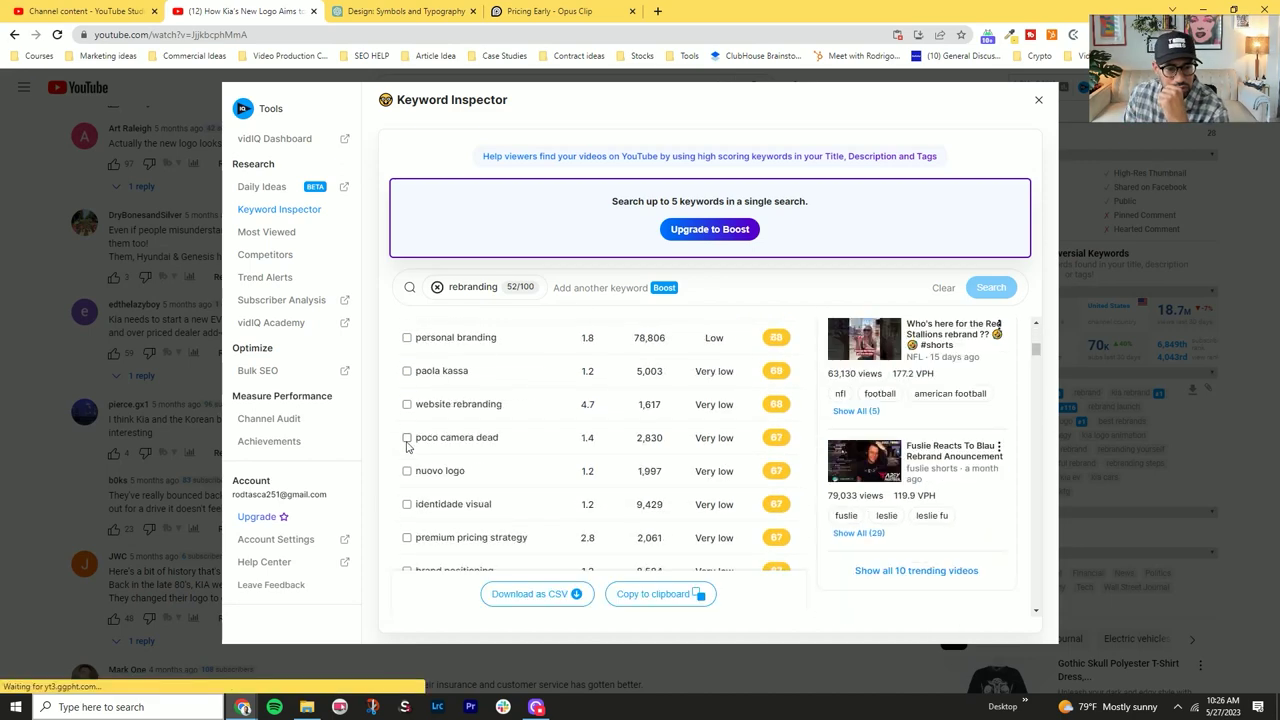
scroll(430, 440, "down", 10)
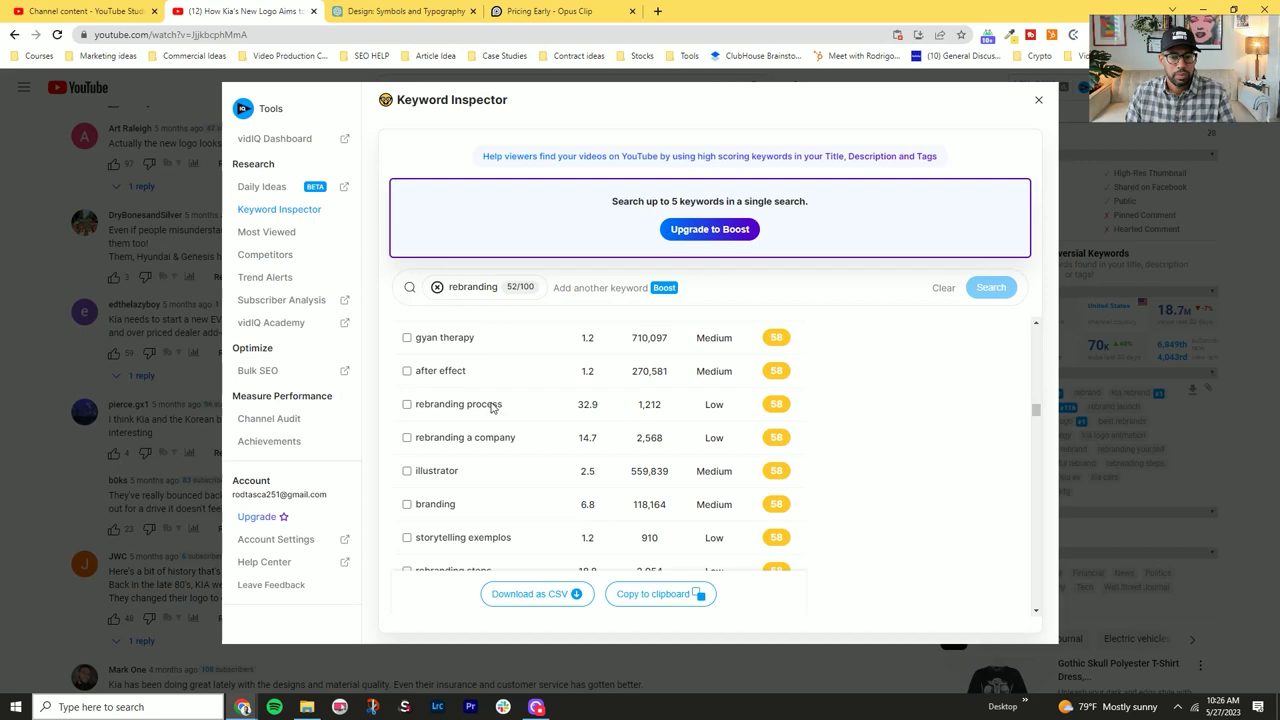
left_click(85, 11)
type("brand repositioning, brand alignment, what is rebranding, branding mistakes")
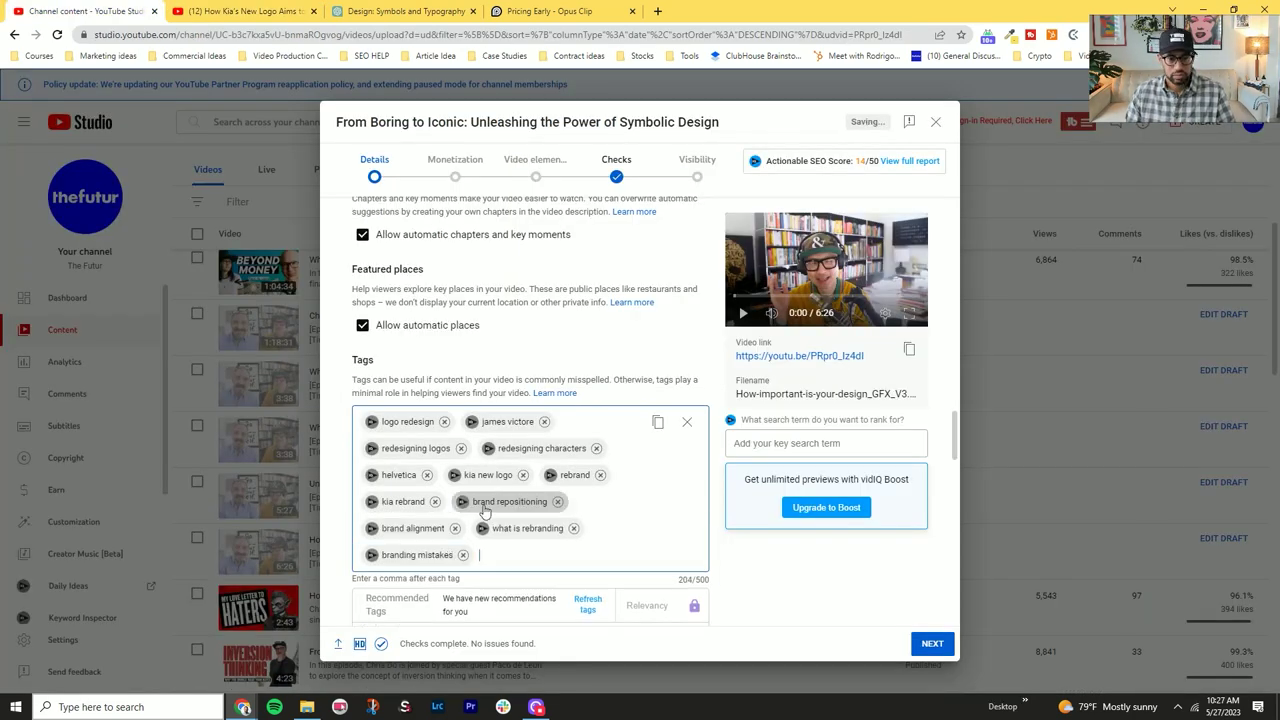
Replace "rebranding" in the Keyword Inspector with a search for "james victore" and browse the related keywords
left_click(240, 11)
scroll(574, 371, "up", 5)
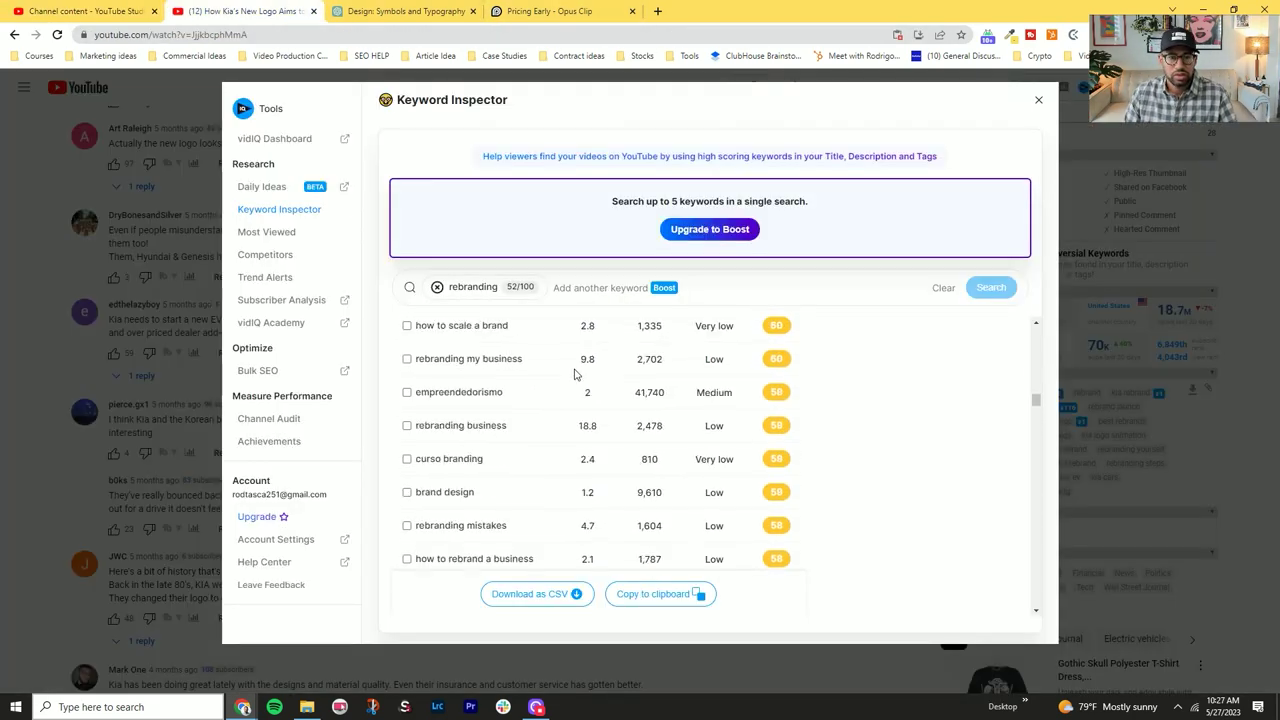
left_click(437, 288)
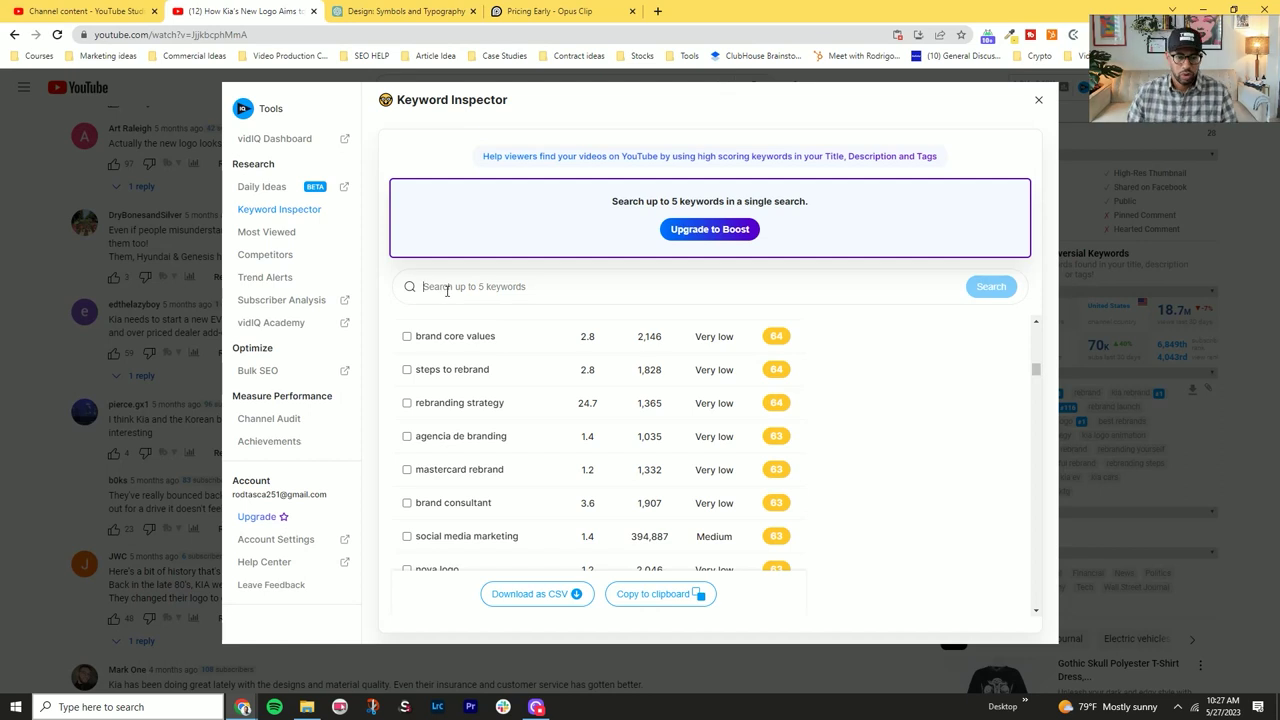
type("james")
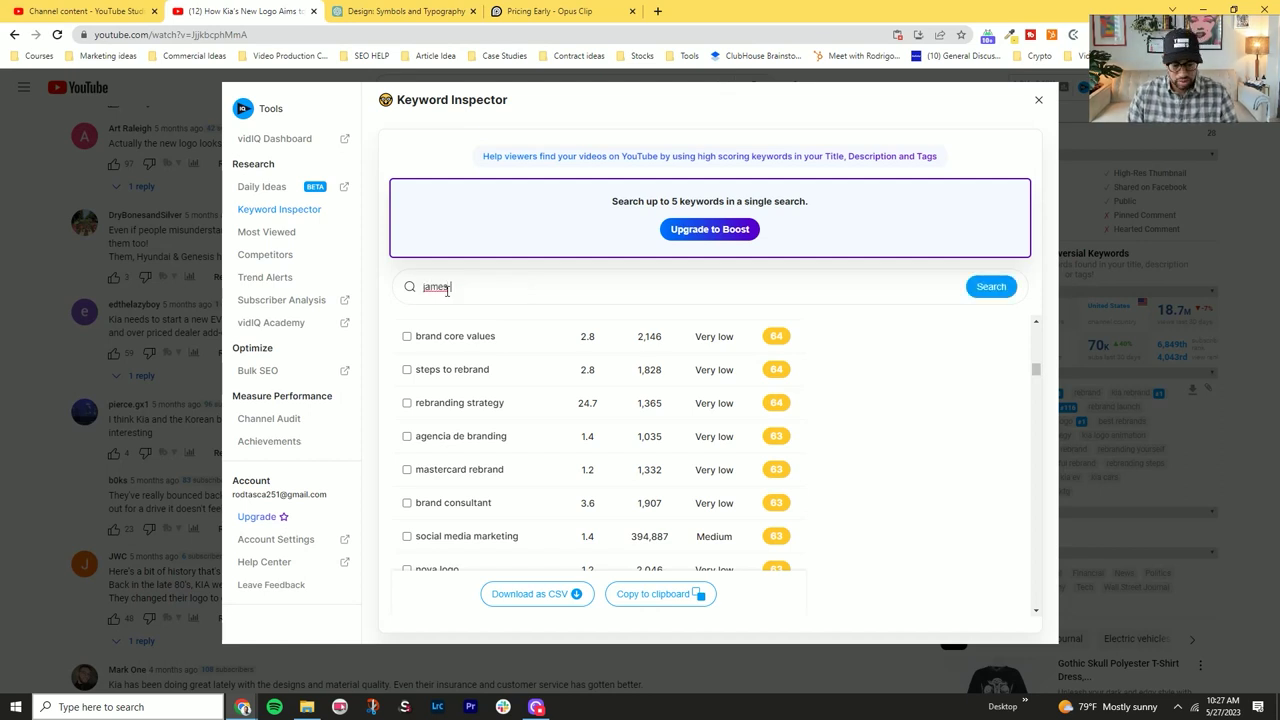
type(" victore")
key("Return")
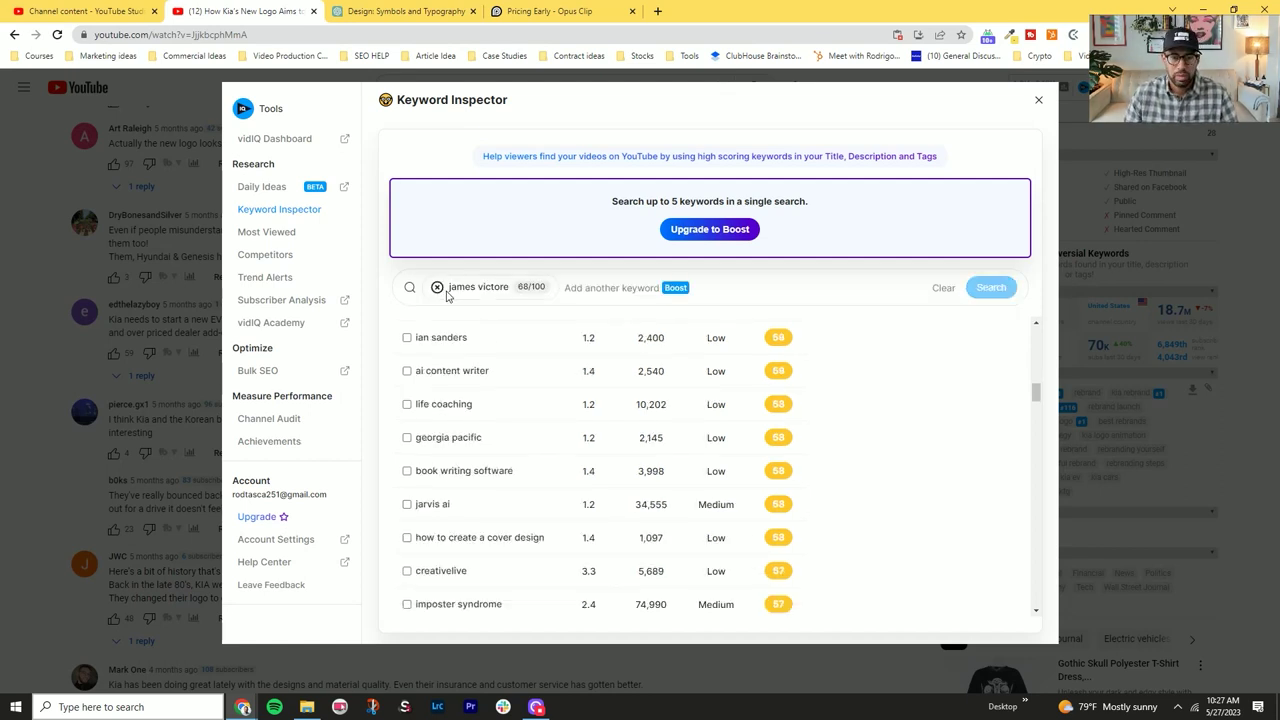
scroll(480, 400, "down", 2)
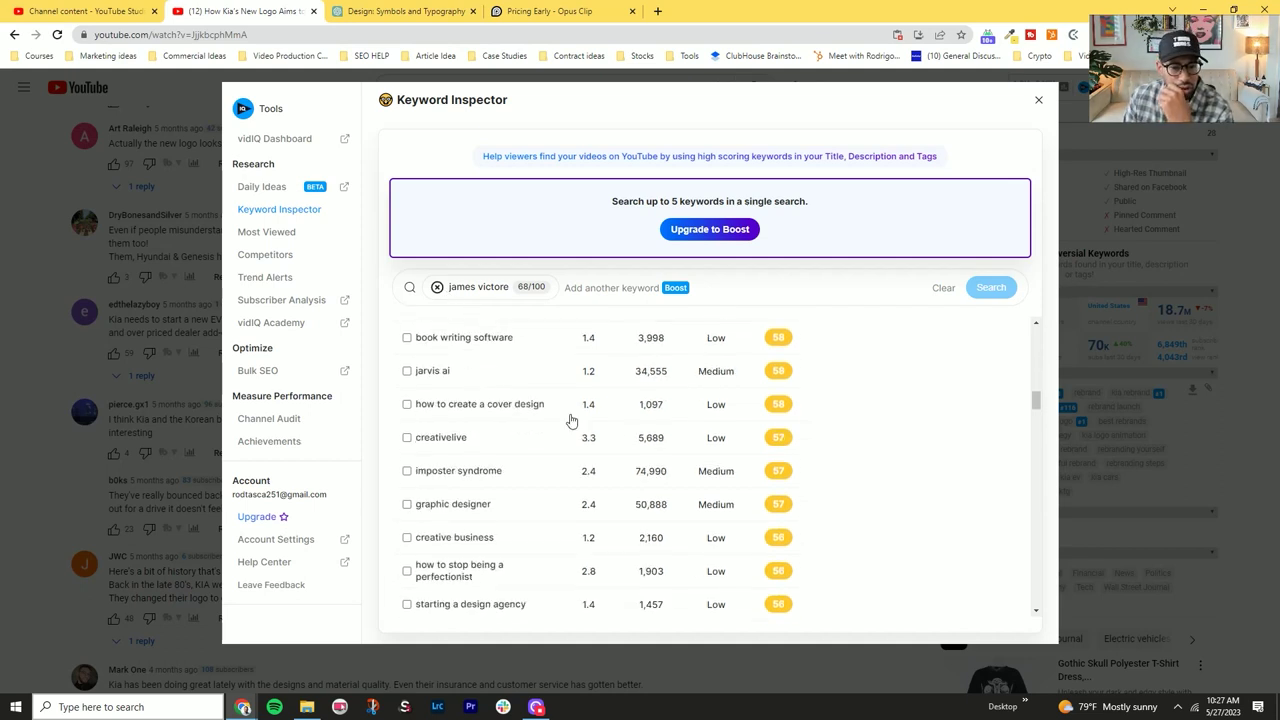
Select related keywords including "how to create a cover design", "graphic designer", "creative business", "graphic design", "design class" and "advice for artists"
left_click(406, 405)
scroll(404, 430, "down", 1)
left_click(405, 440)
scroll(476, 390, "down", 1)
scroll(420, 430, "down", 1)
left_click(406, 437)
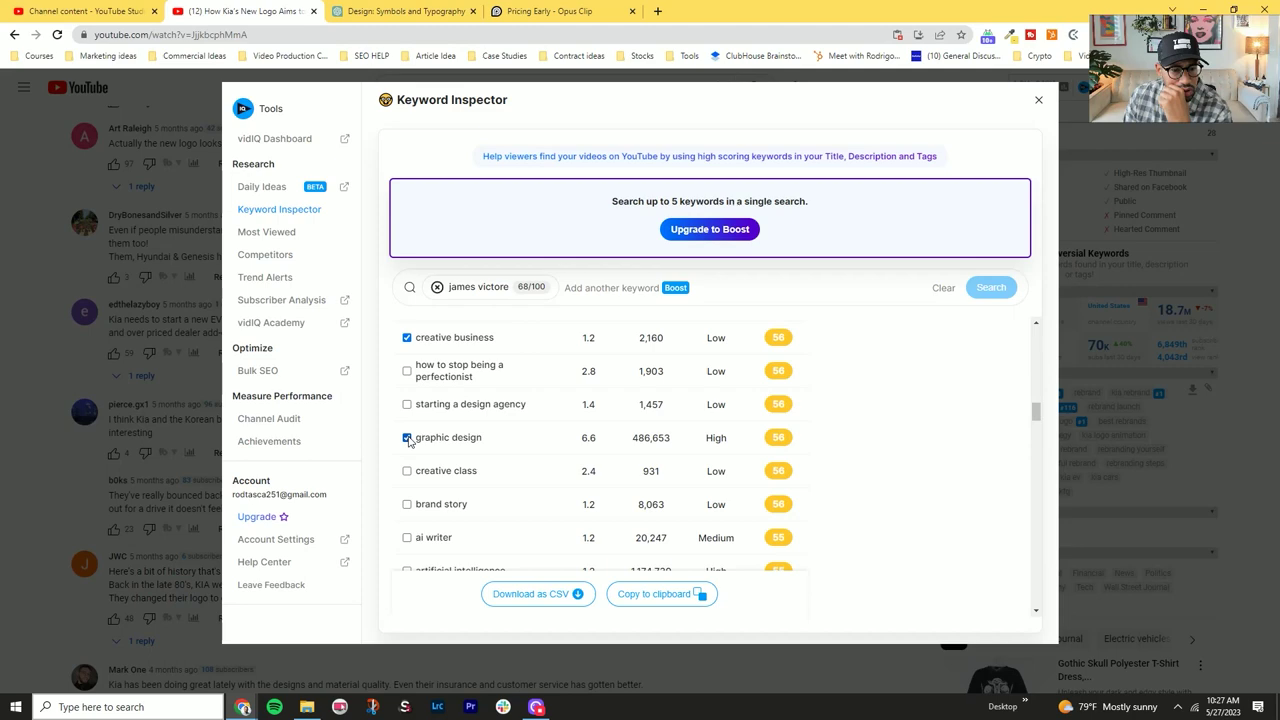
scroll(407, 440, "down", 7)
scroll(407, 443, "down", 1)
left_click(407, 437)
scroll(409, 434, "down", 1)
left_click(408, 437)
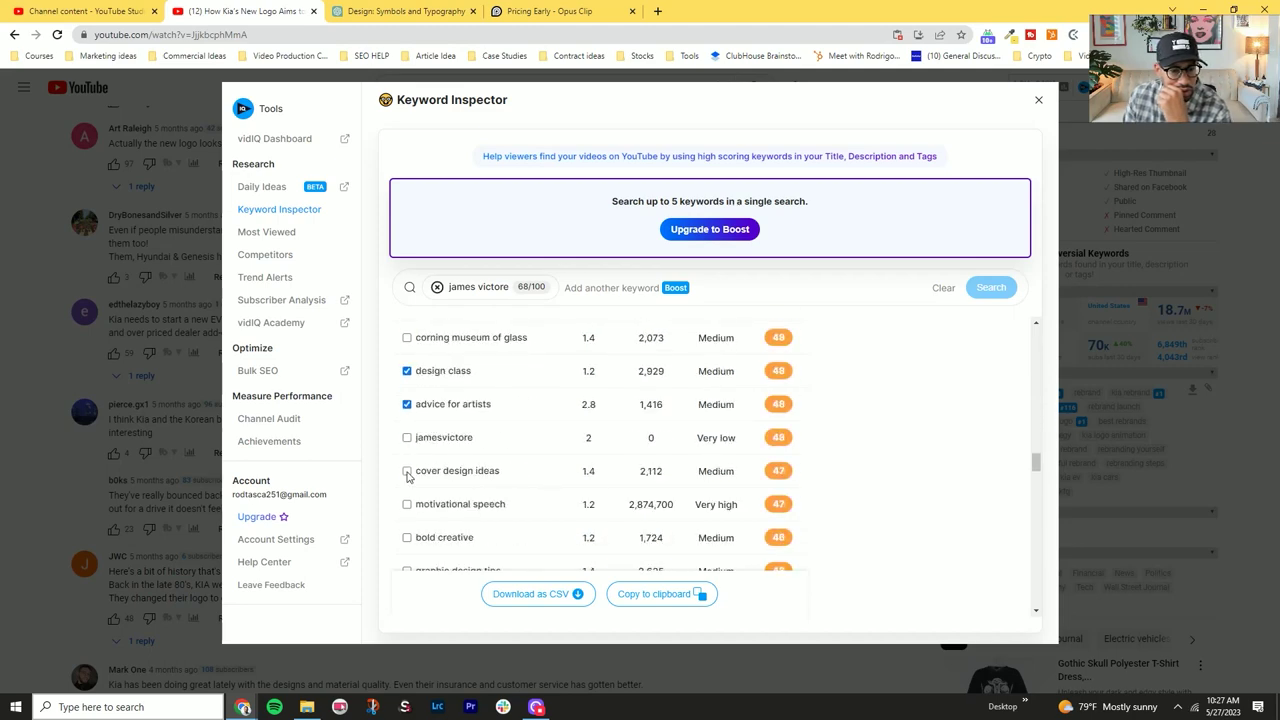
Add the keywords selected in the Keyword Inspector to the draft's tags and review the tag list
scroll(409, 469, "down", 3)
left_click(105, 12)
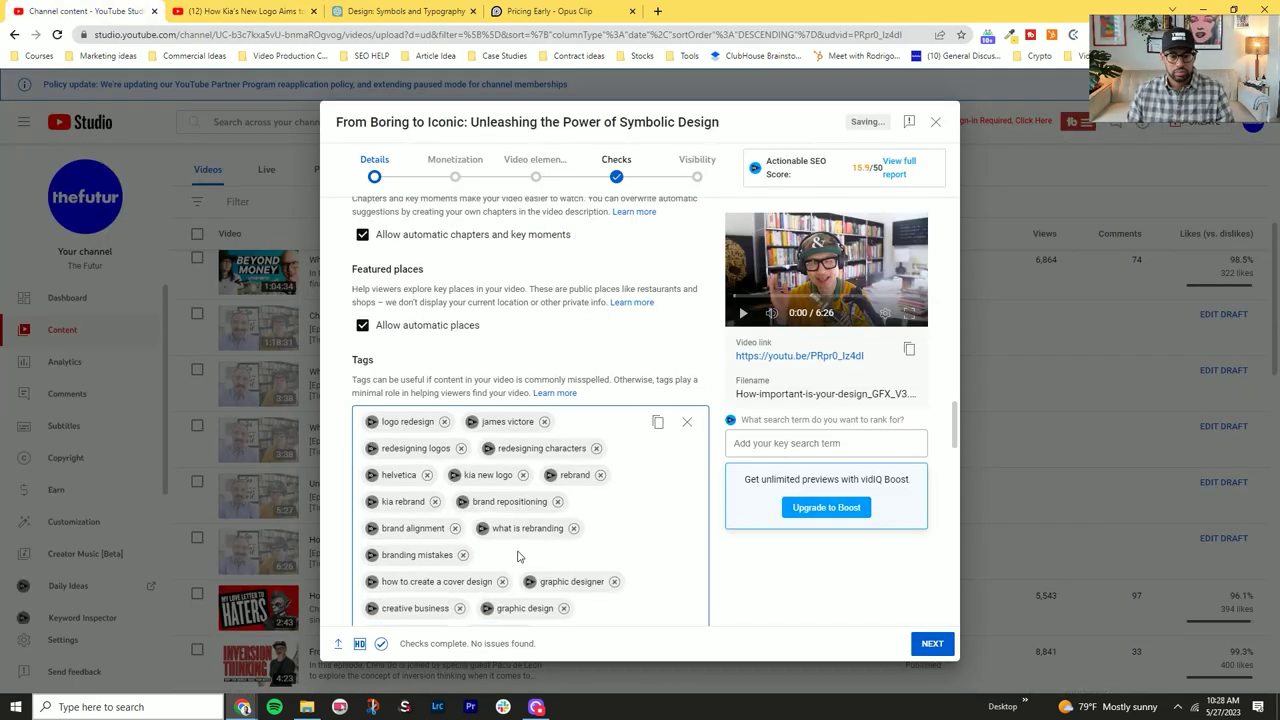
scroll(645, 497, "down", 6)
scroll(645, 497, "up", 10)
scroll(645, 497, "down", 2)
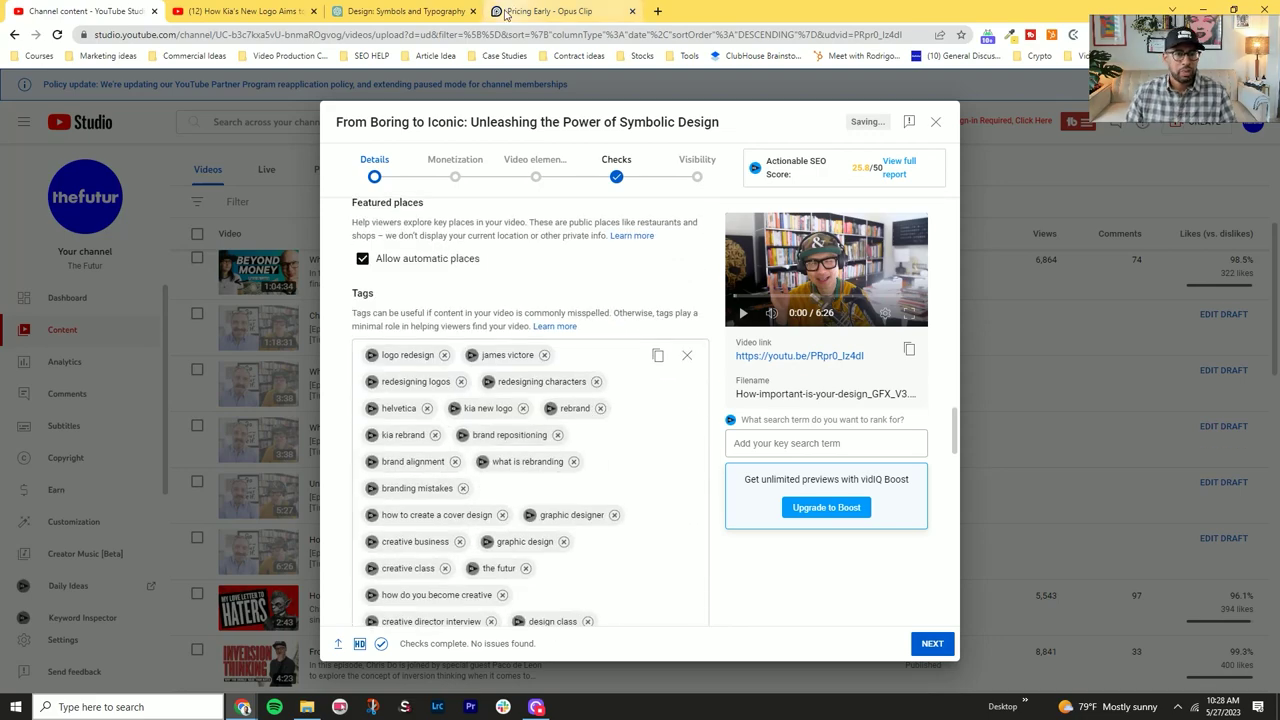
Search YouTube for "james victore", open "10 Rules of Typography (and Life) with James Victore" and examine its tags
left_click(250, 12)
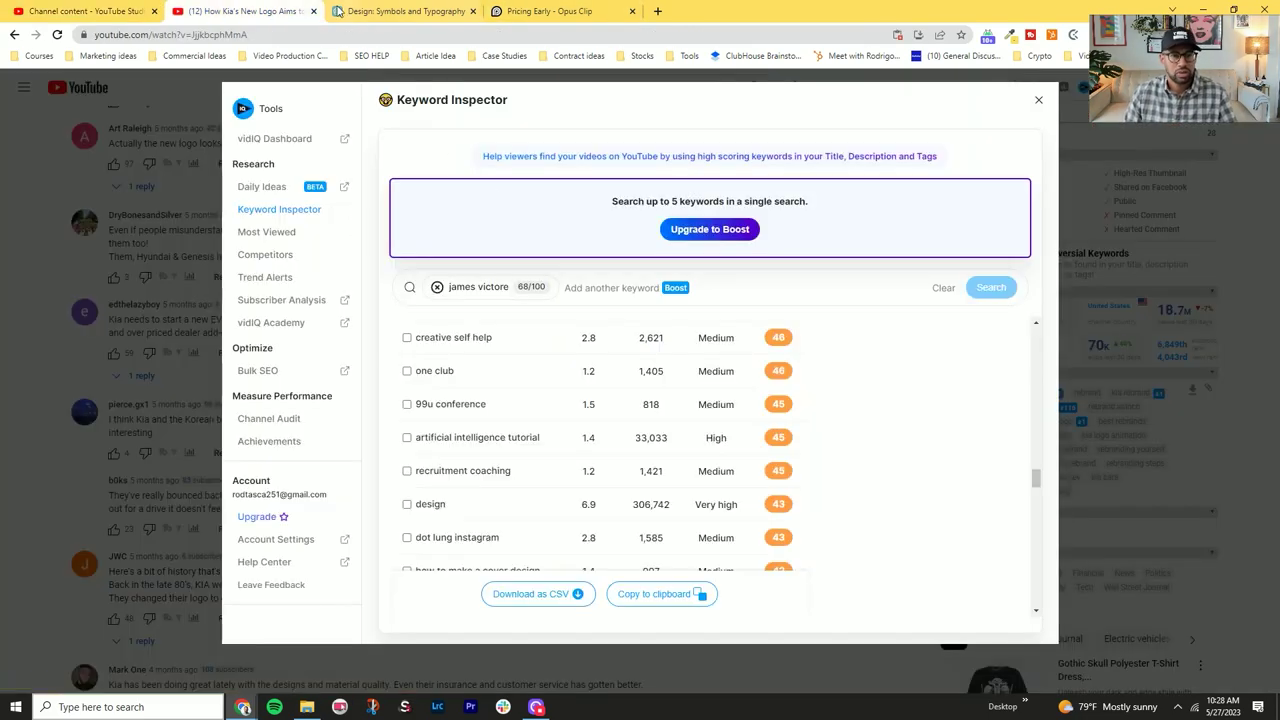
left_click(435, 290)
scroll(435, 295, "down", 6)
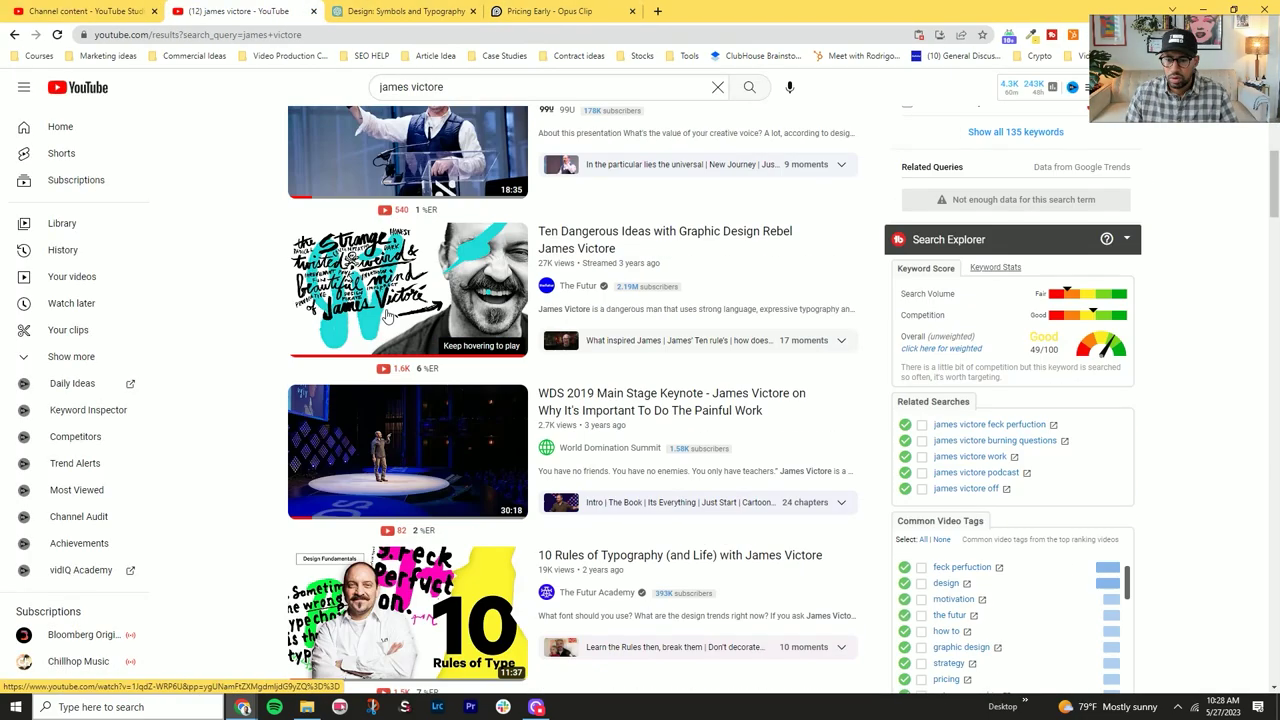
scroll(590, 427, "down", 2)
left_click(590, 427)
scroll(590, 427, "down", 6)
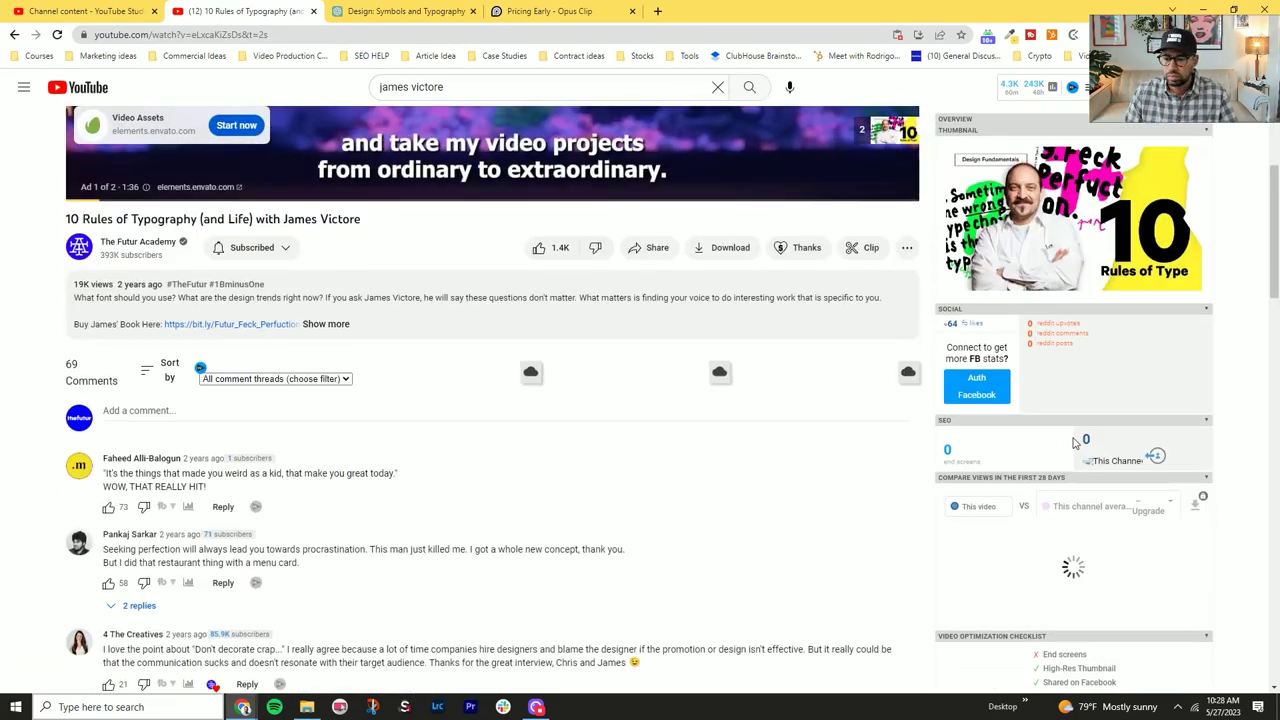
scroll(1080, 387, "up", 1)
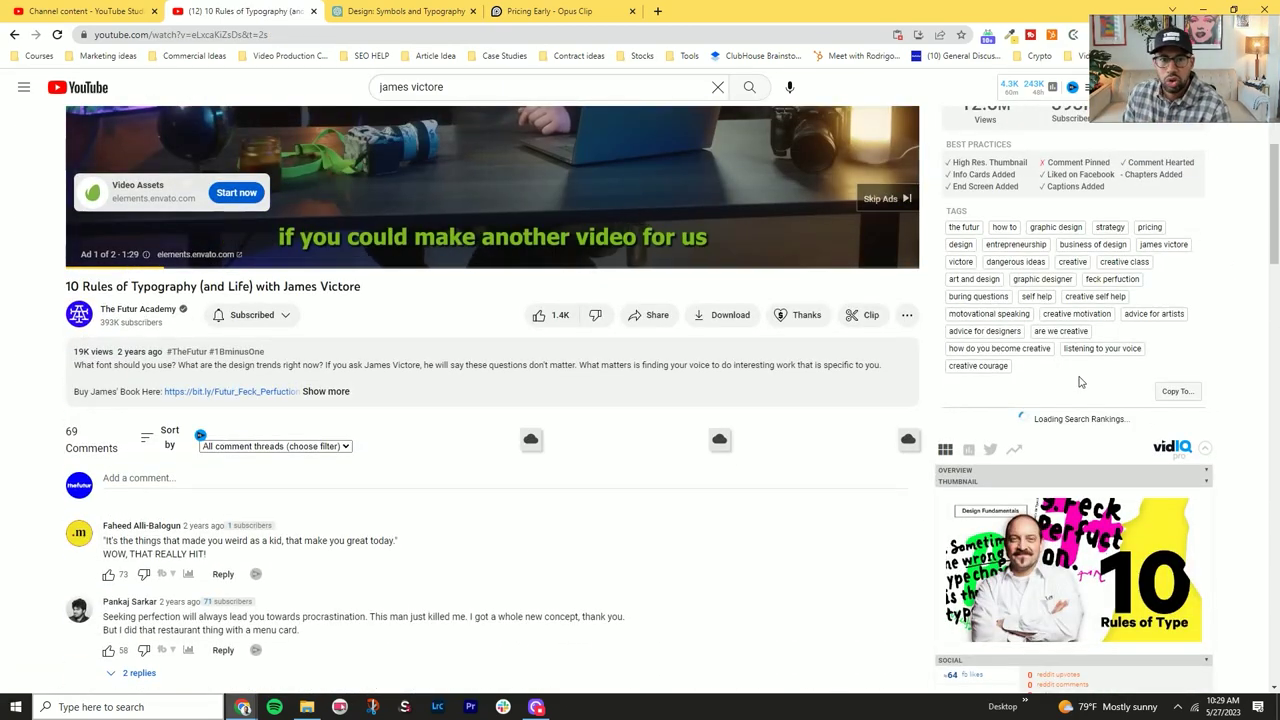
Check the tag rankings of "10 Rules of Typography (and Life) with James Victore" and browse the other "james victore" search results
scroll(1080, 385, "up", 1)
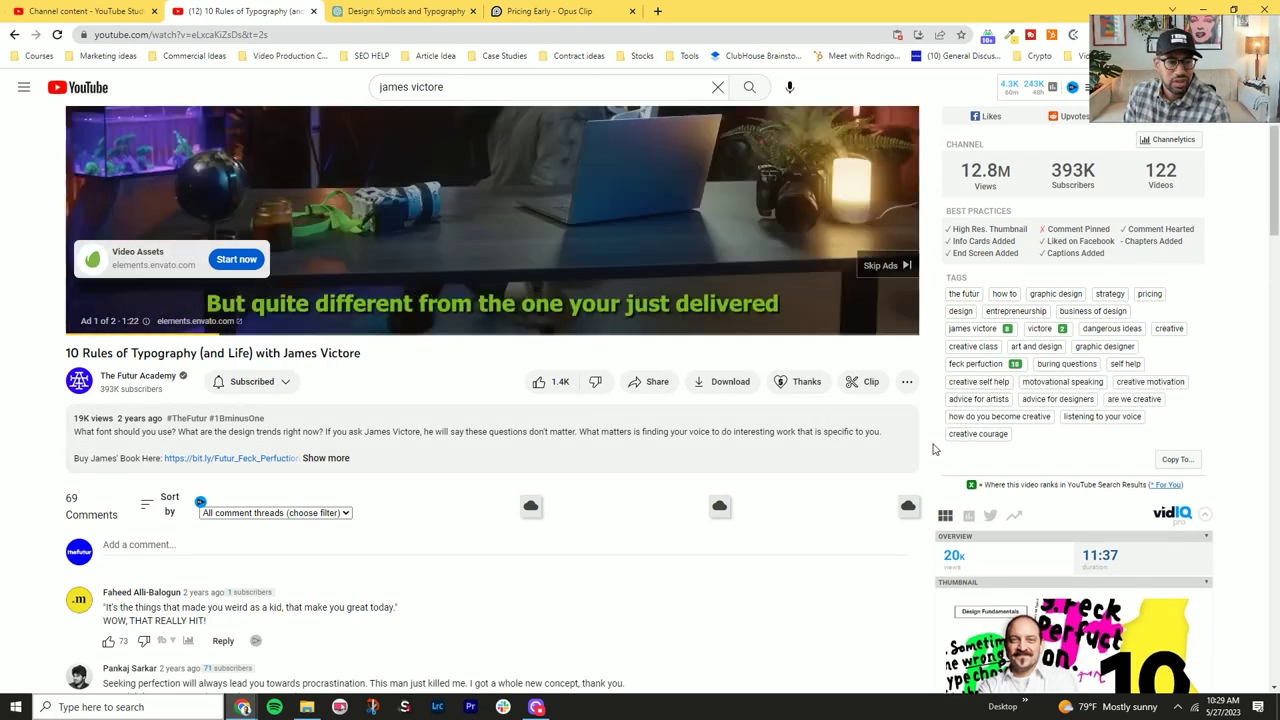
left_click(15, 35)
scroll(519, 357, "down", 5)
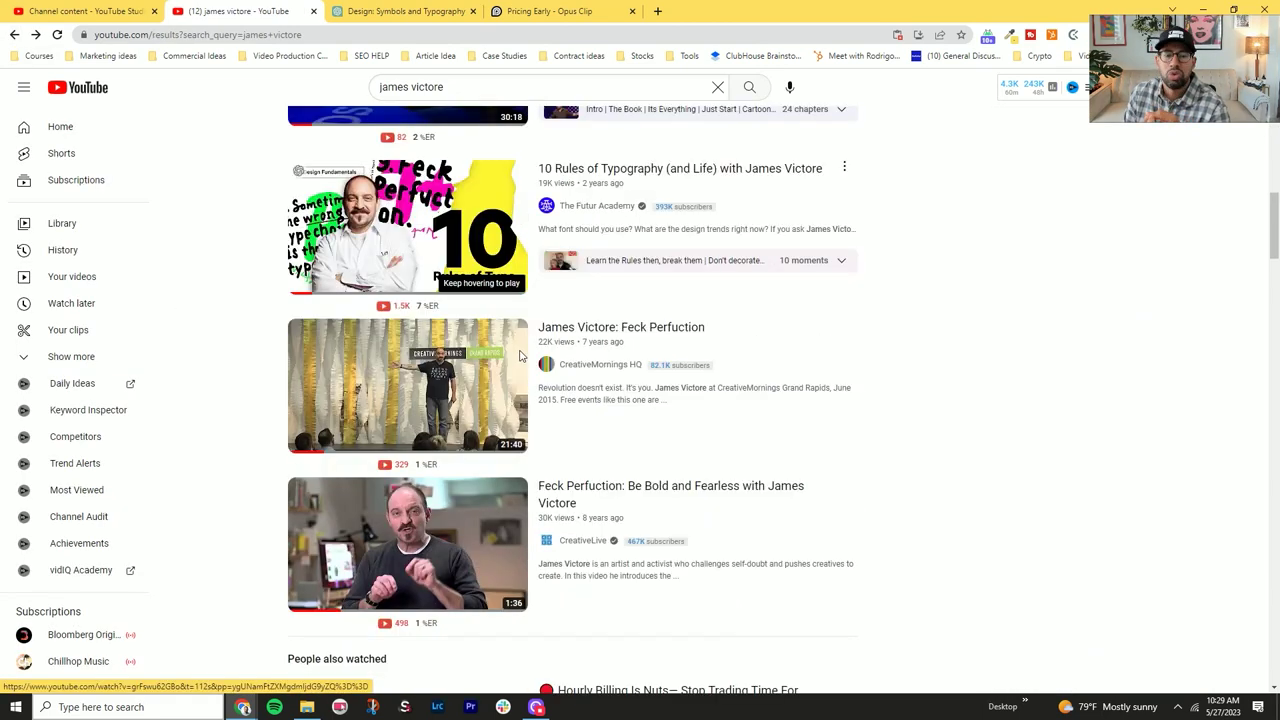
scroll(519, 354, "down", 3)
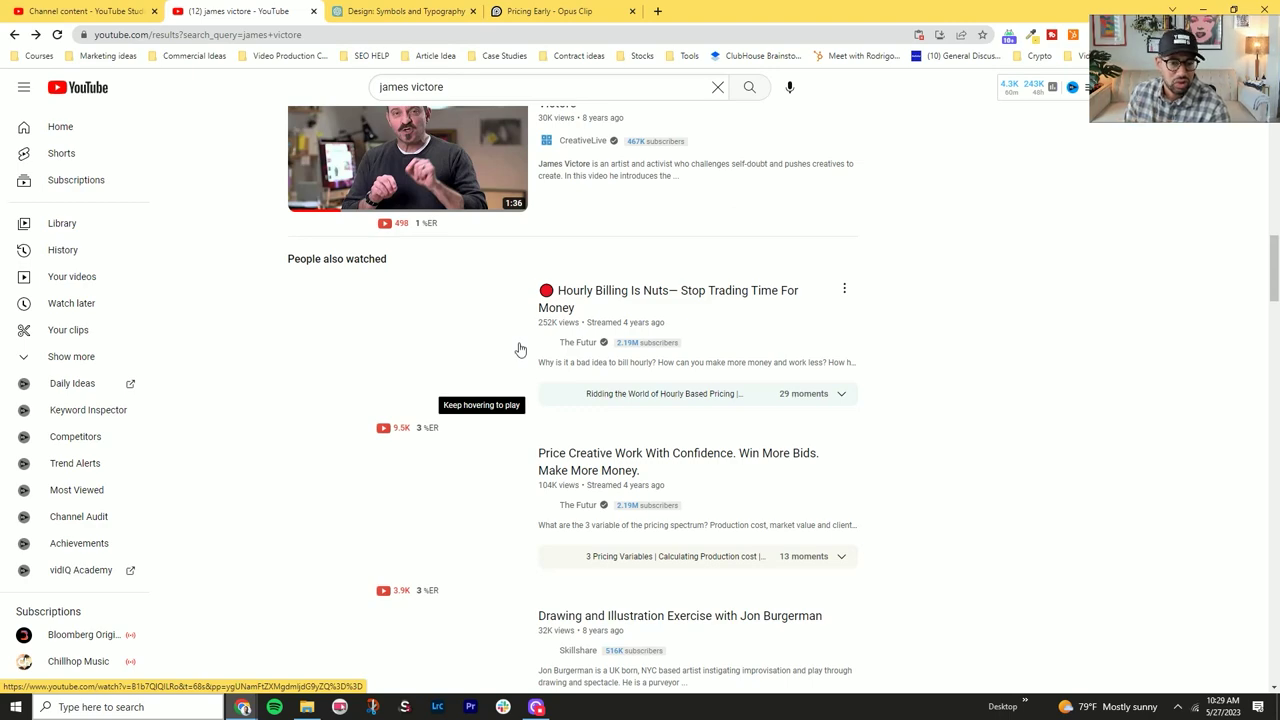
scroll(519, 350, "up", 10)
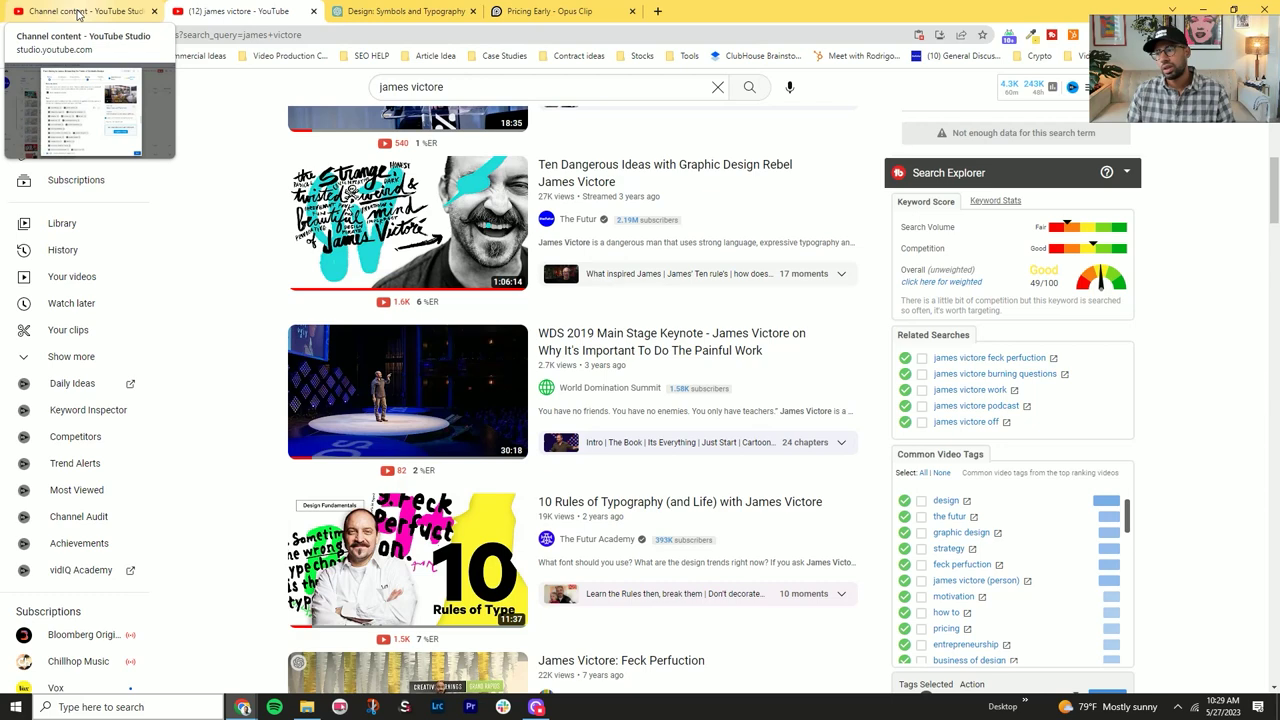
Return to the draft in YouTube Studio and play part of the video preview around 1:39 to check for missed topics
left_click(79, 14)
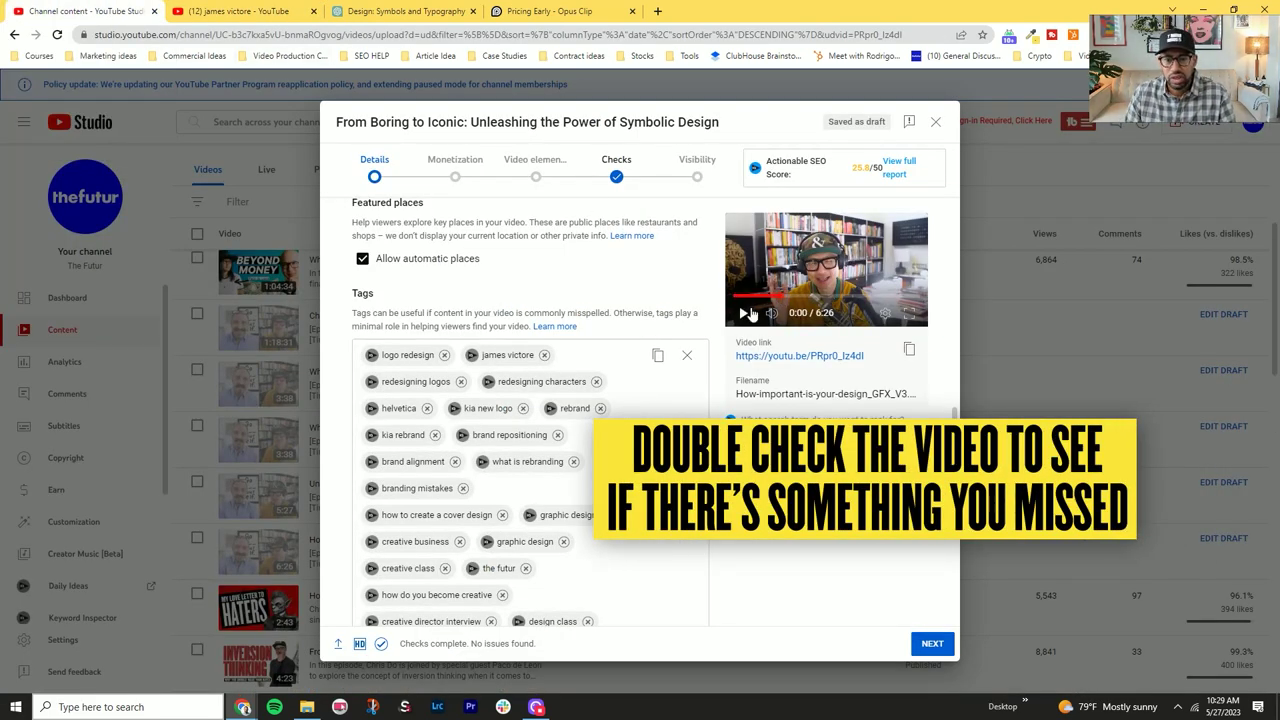
left_click(744, 314)
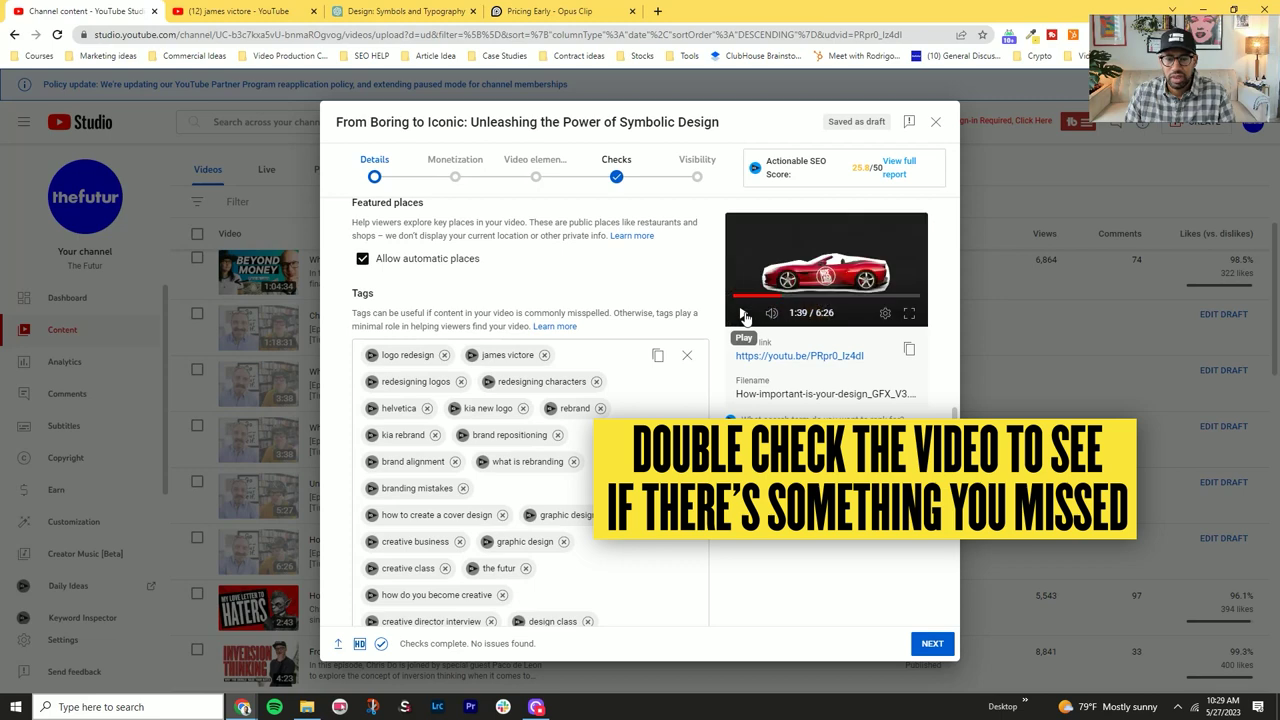
left_click(744, 314)
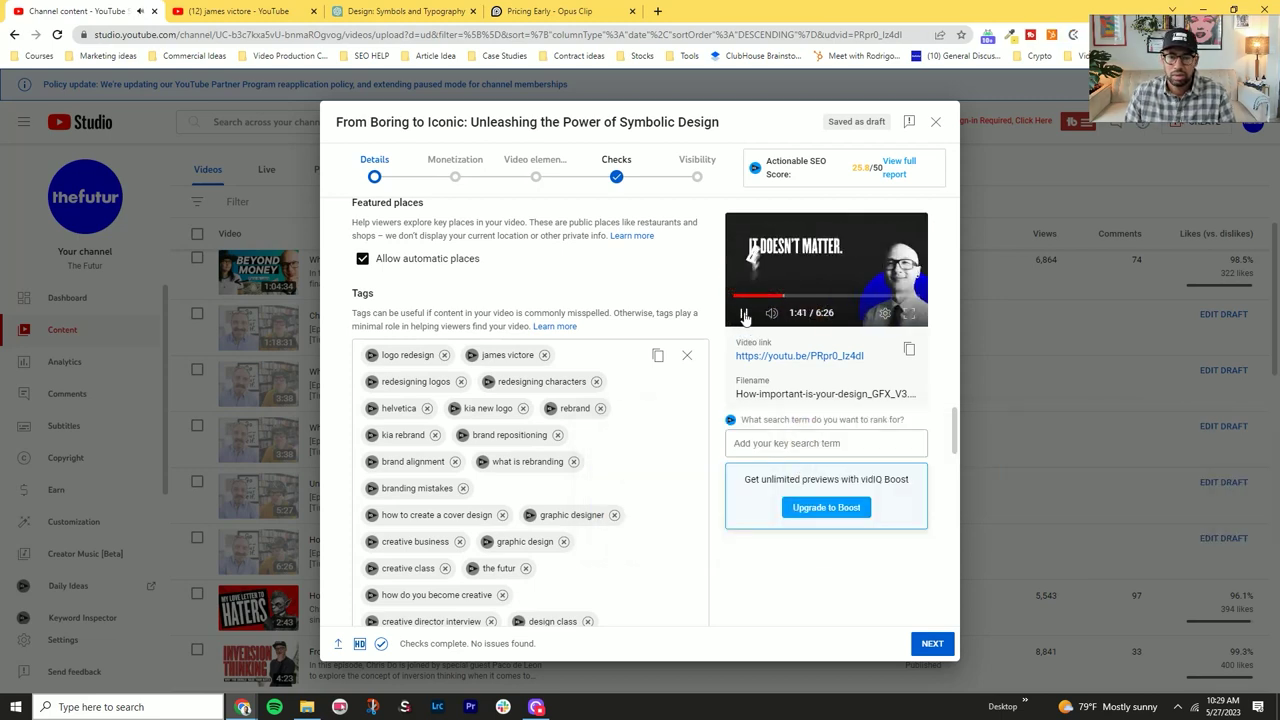
left_click(744, 314)
Search YouTube for "bad typography" and add the tags "bad type" and "bad typography" to the draft
left_click(240, 11)
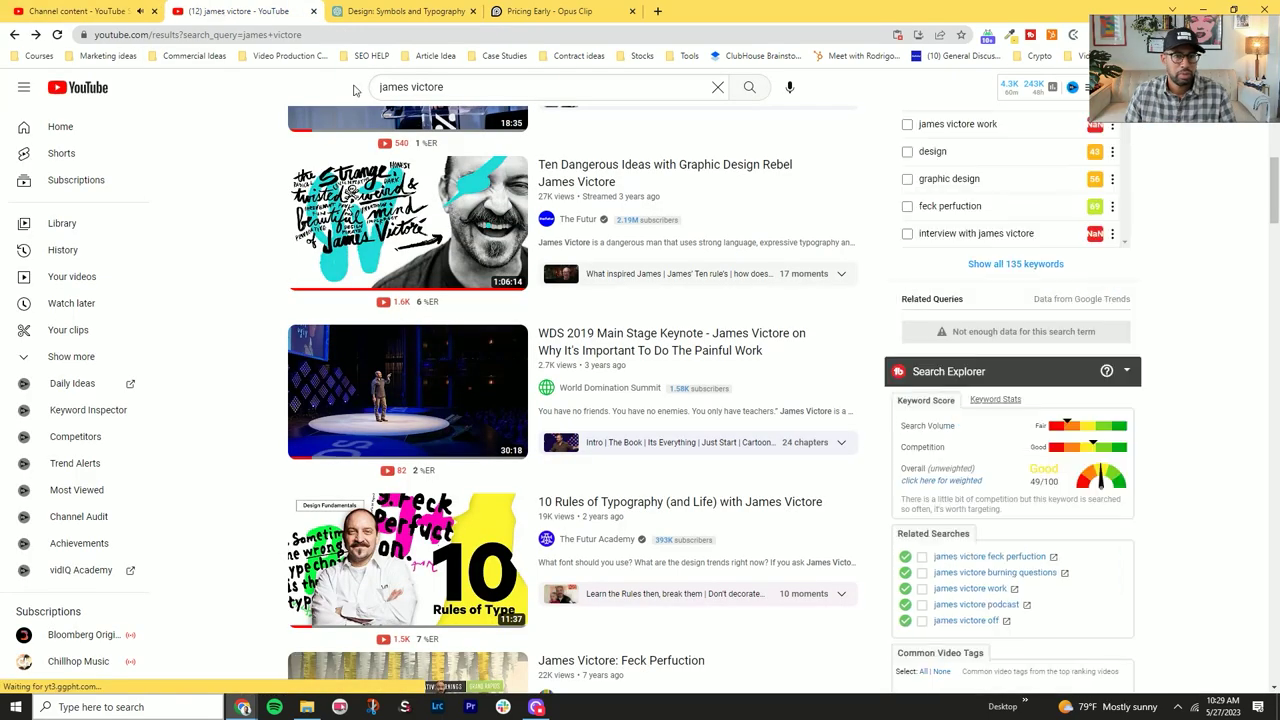
triple_click(435, 88)
type("bad typogra")
left_click(410, 124)
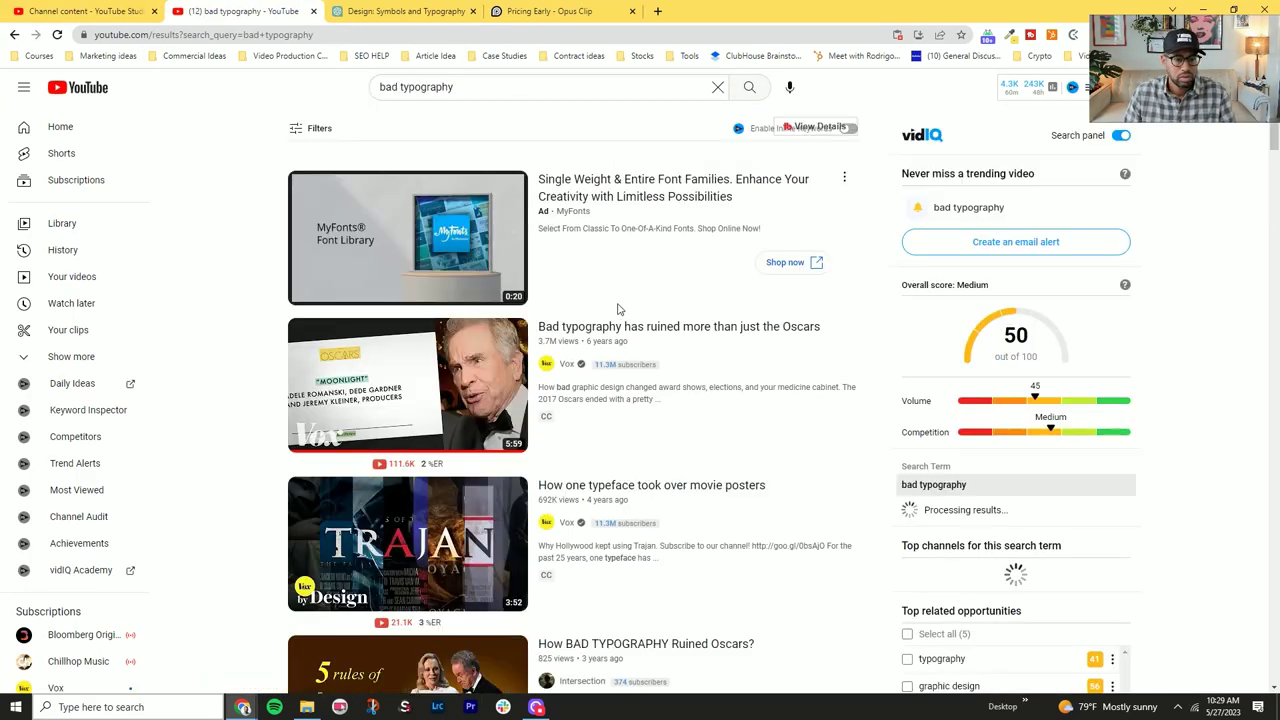
key("ctrl+shift+Tab")
key("BackSpace")
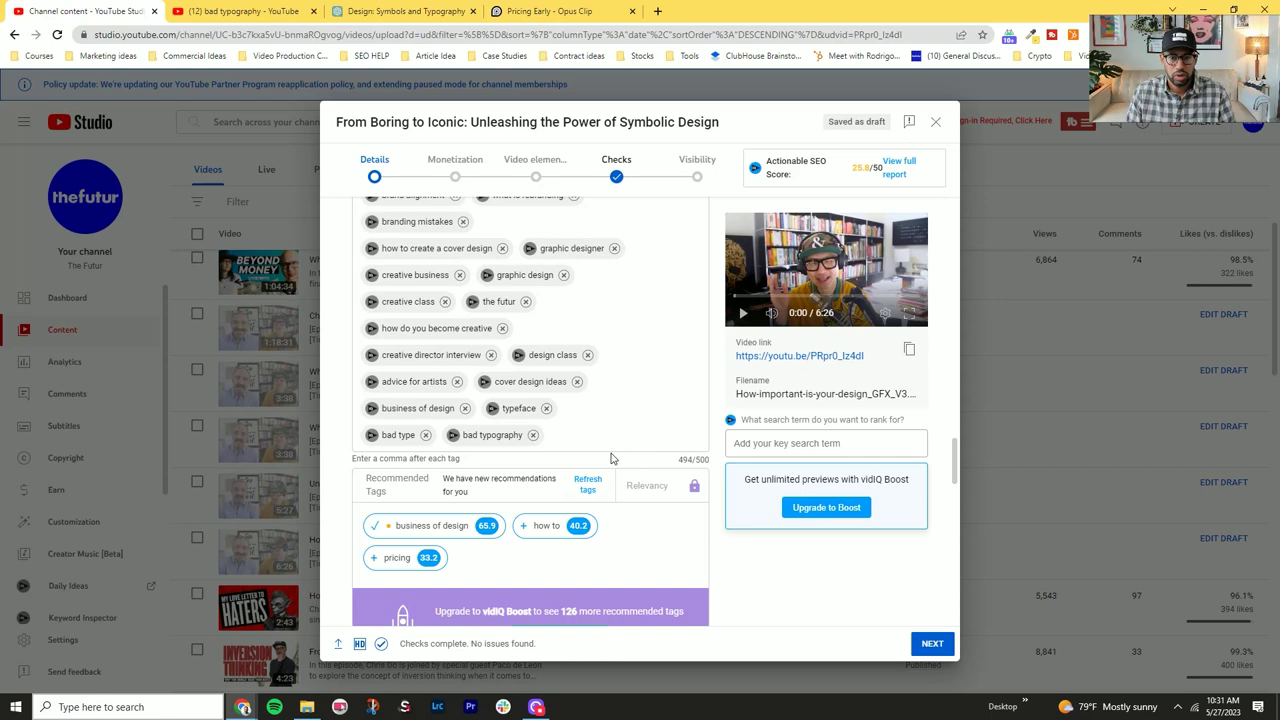
Review the draft's remaining detail settings and set the video location to "The Futur"
scroll(571, 466, "up", 3)
scroll(571, 460, "down", 12)
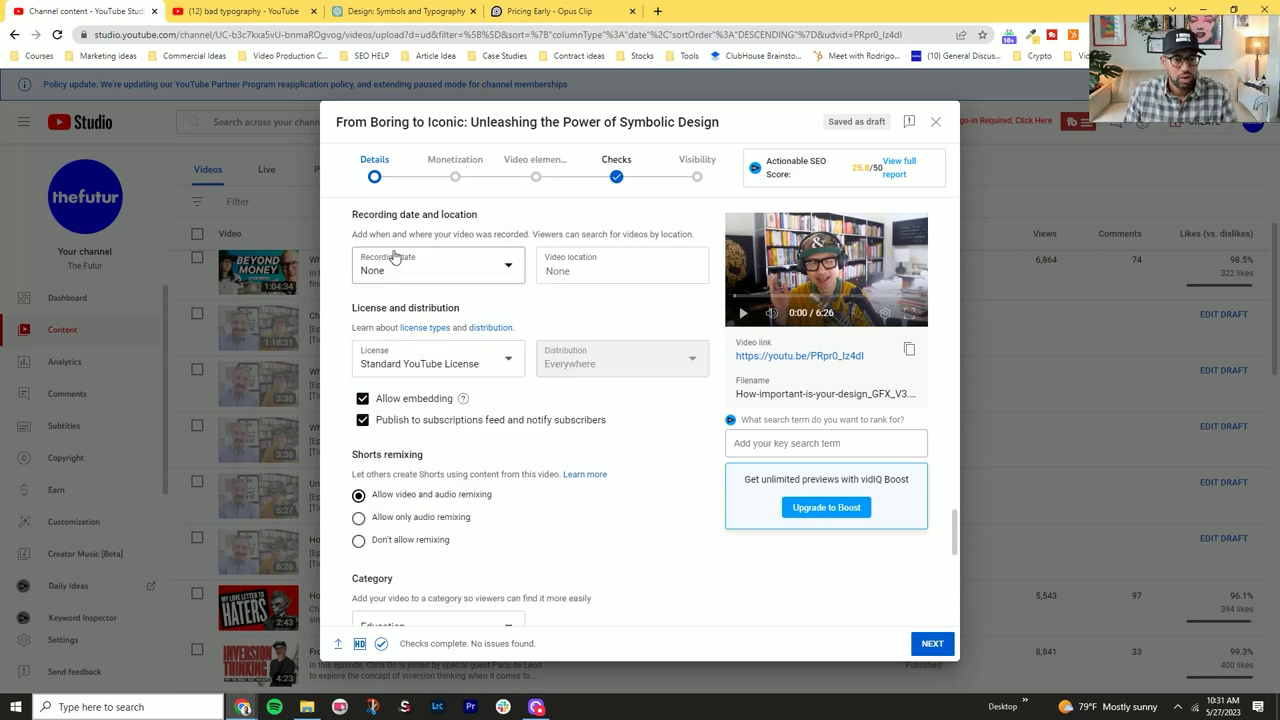
scroll(411, 326, "down", 3)
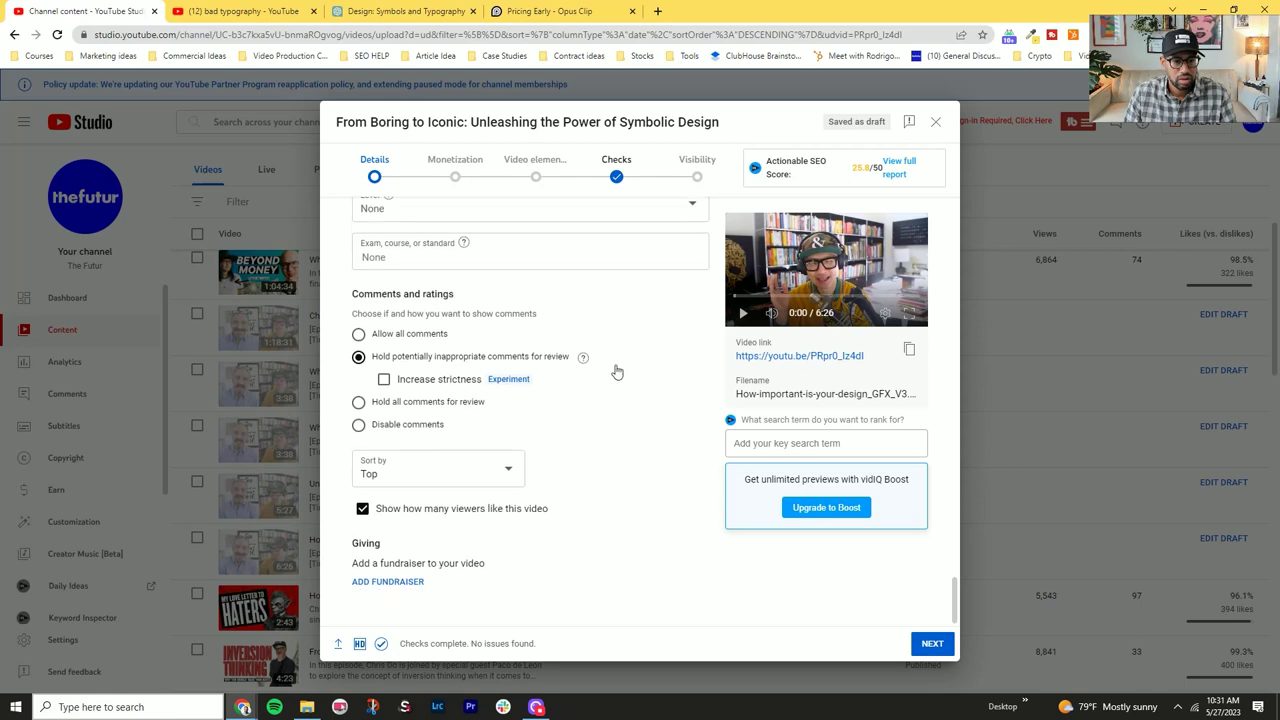
scroll(603, 447, "up", 5)
type("The Futur")
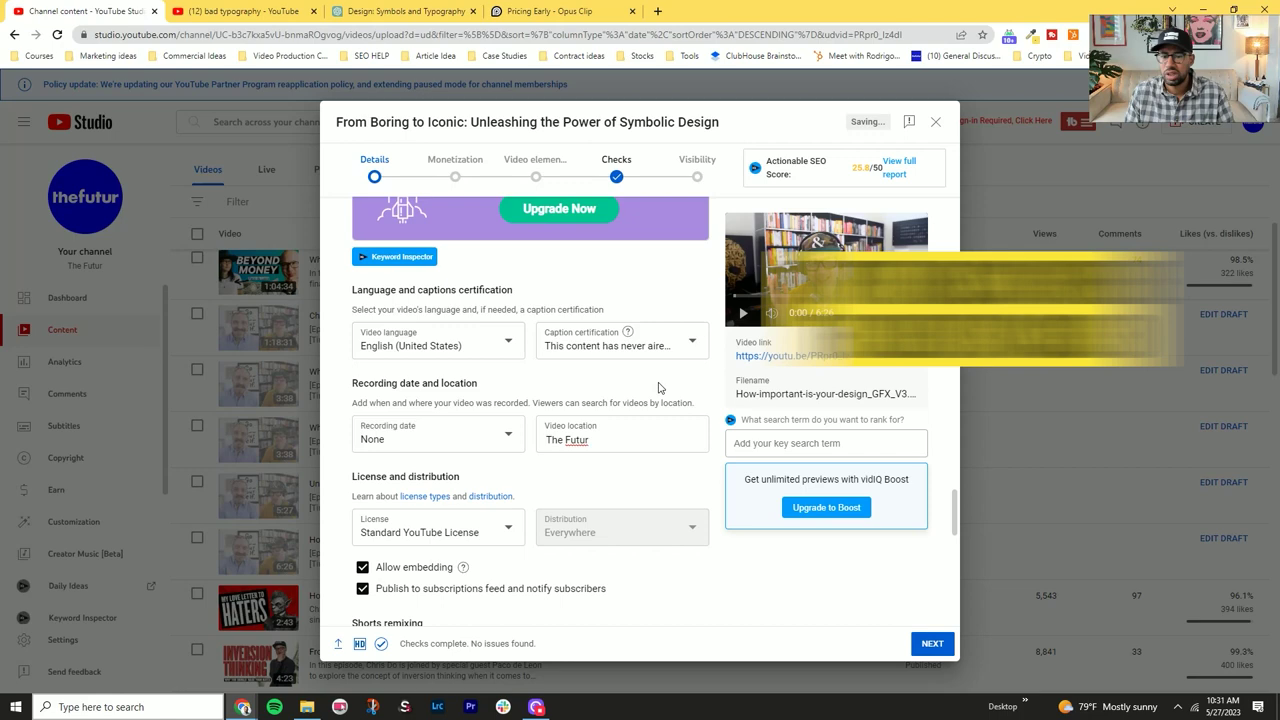
left_click(610, 443)
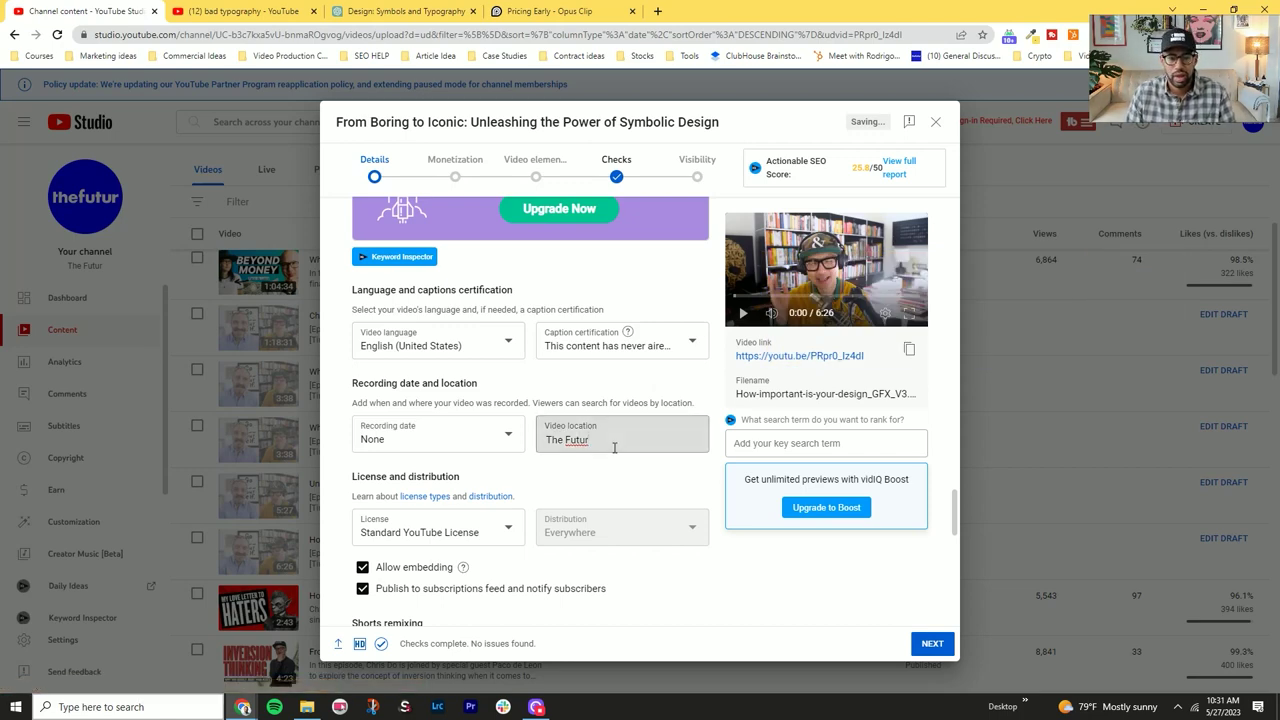
left_click(629, 497)
Look over the draft's tags and playlist settings and answer the required question about paid promotion
scroll(586, 379, "up", 15)
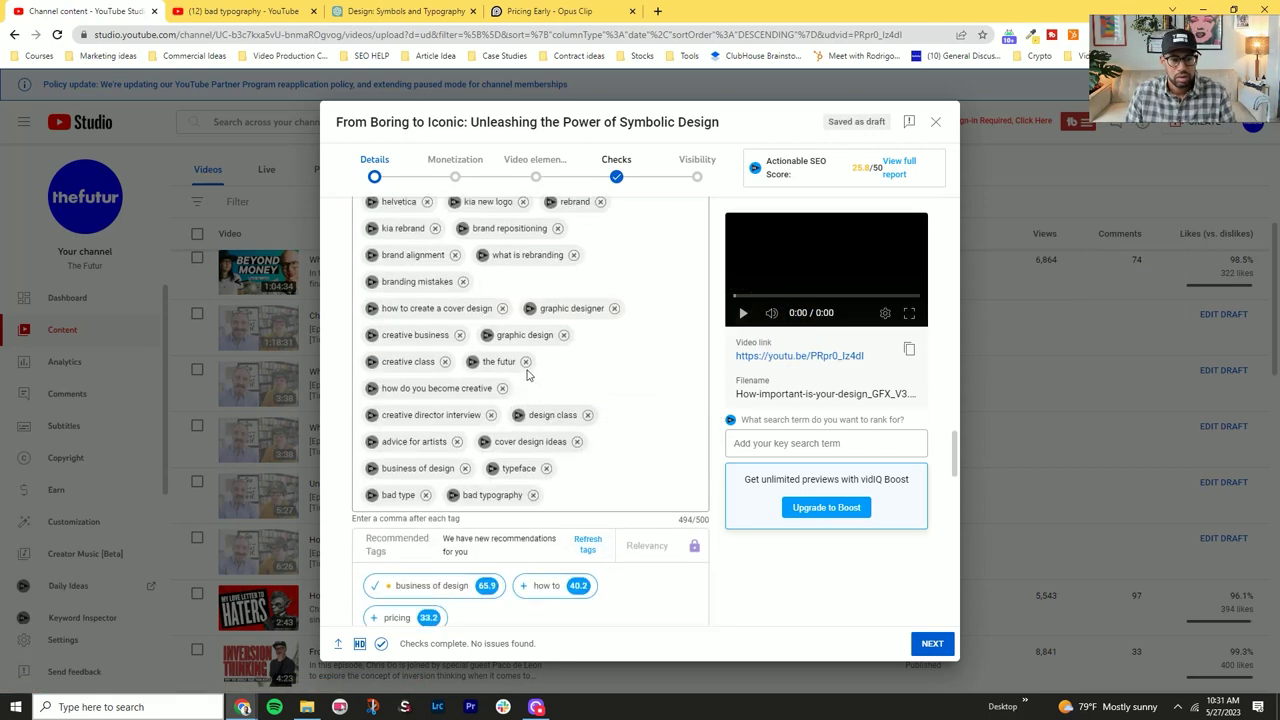
scroll(466, 388, "up", 10)
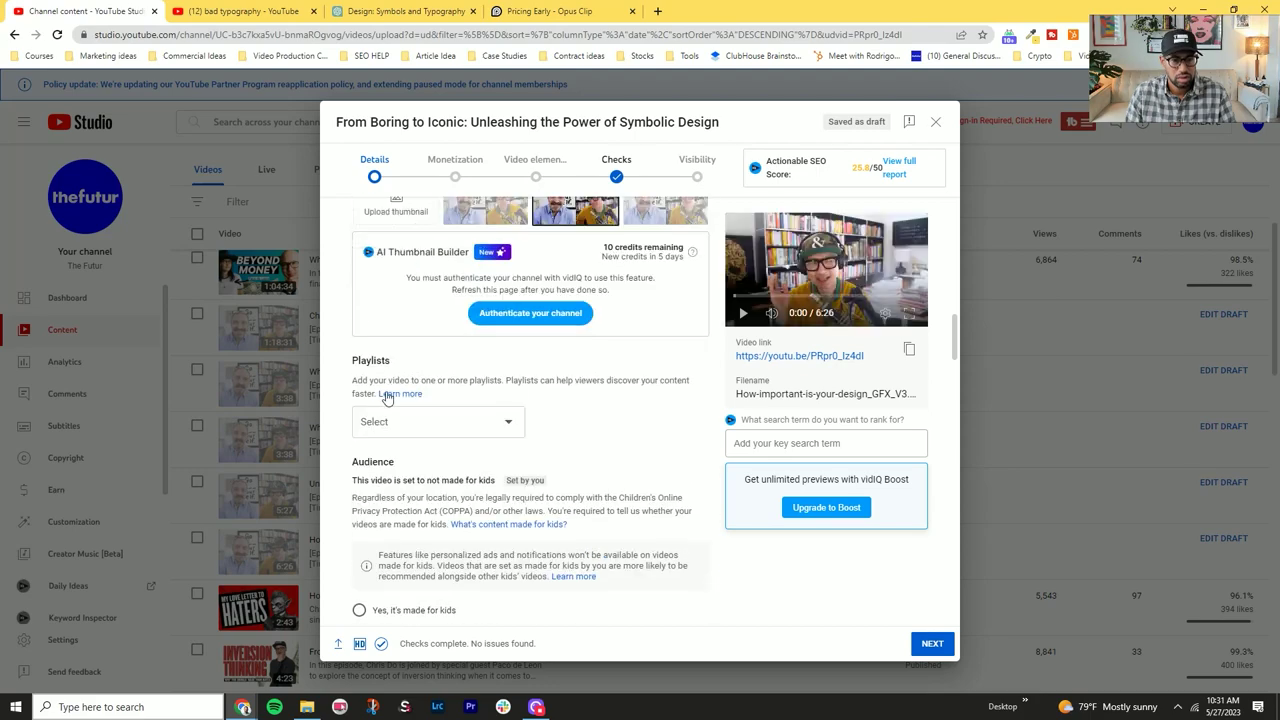
left_click(536, 181)
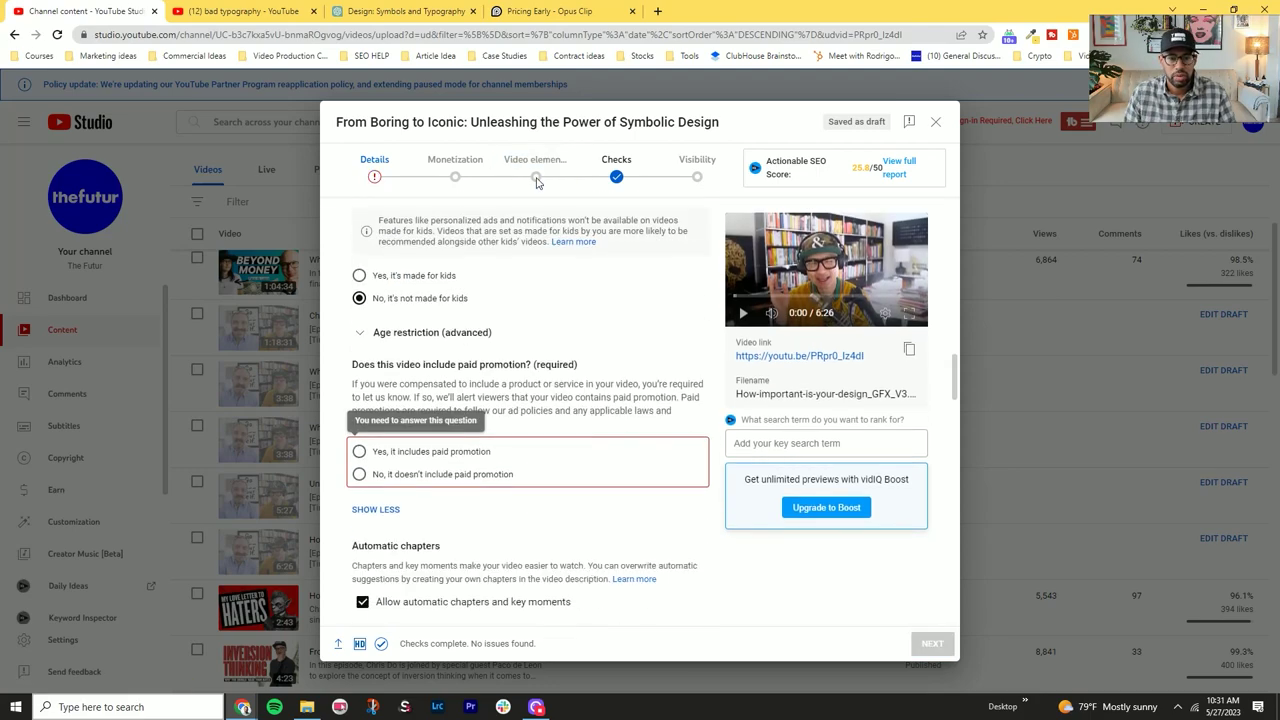
left_click(385, 463)
Turn monetization on for the video and proceed through the ad suitability questionnaire
left_click(449, 279)
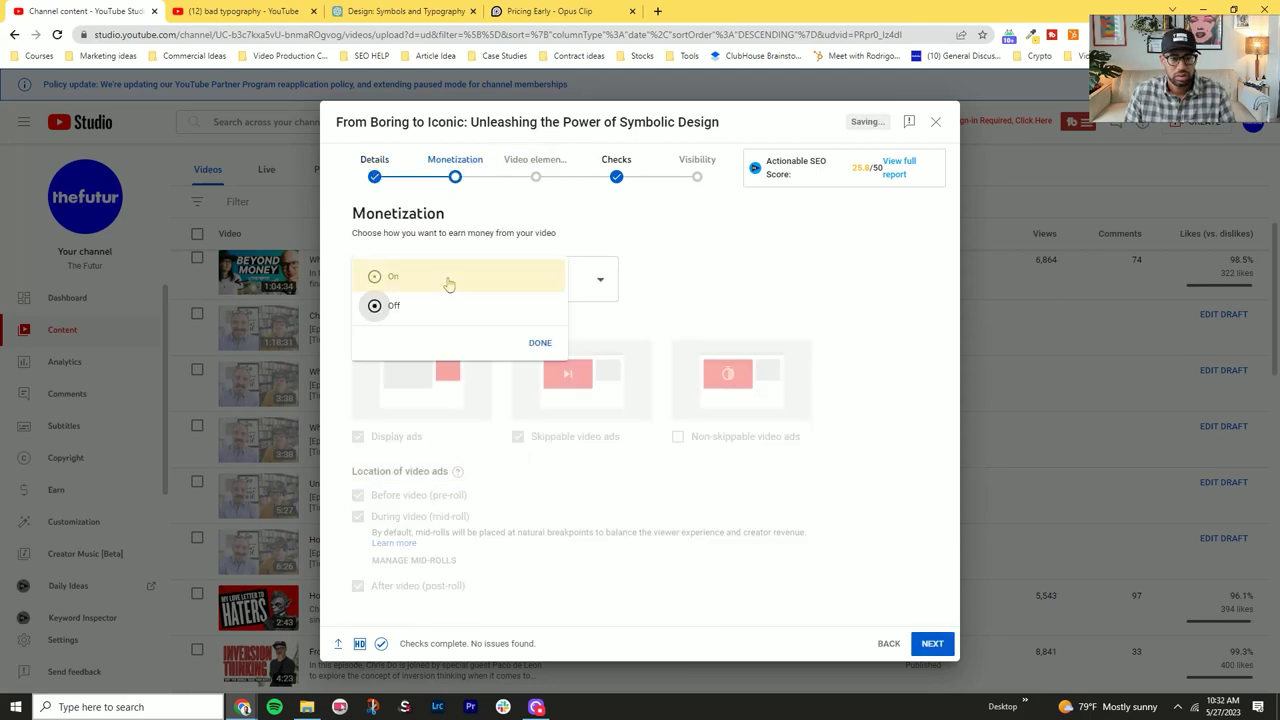
left_click(538, 343)
left_click(936, 634)
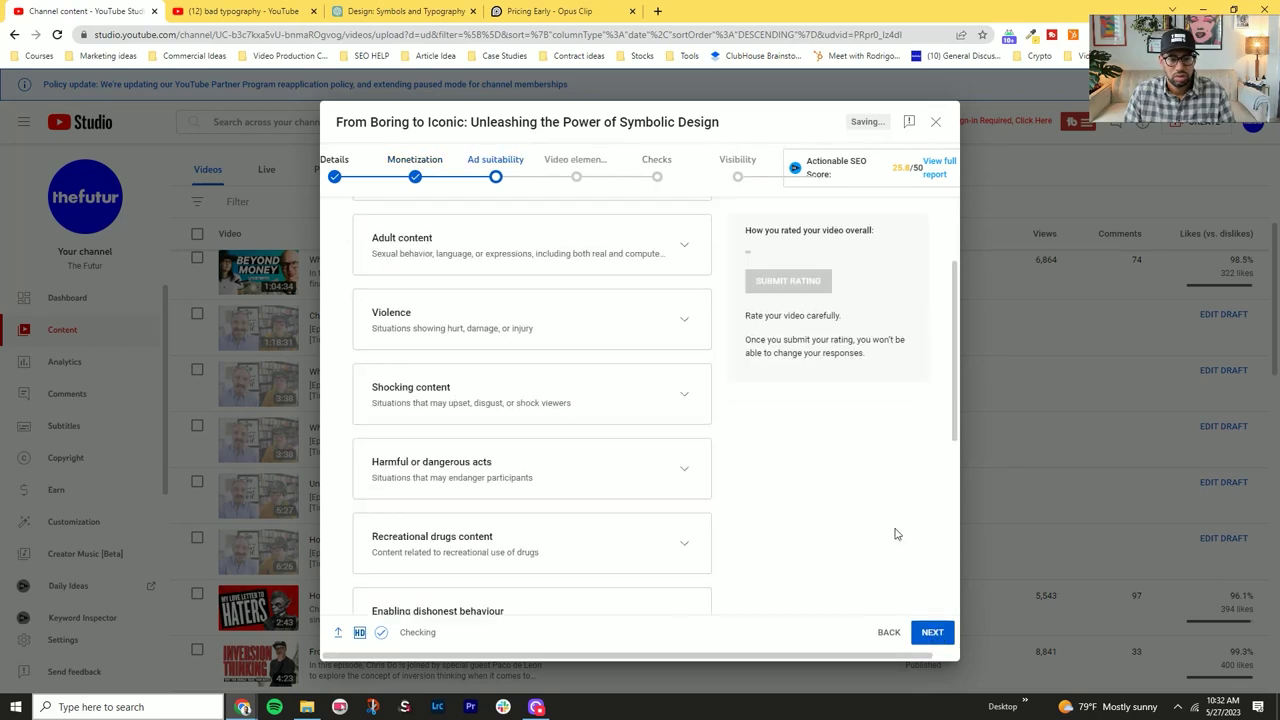
scroll(829, 560, "down", 5)
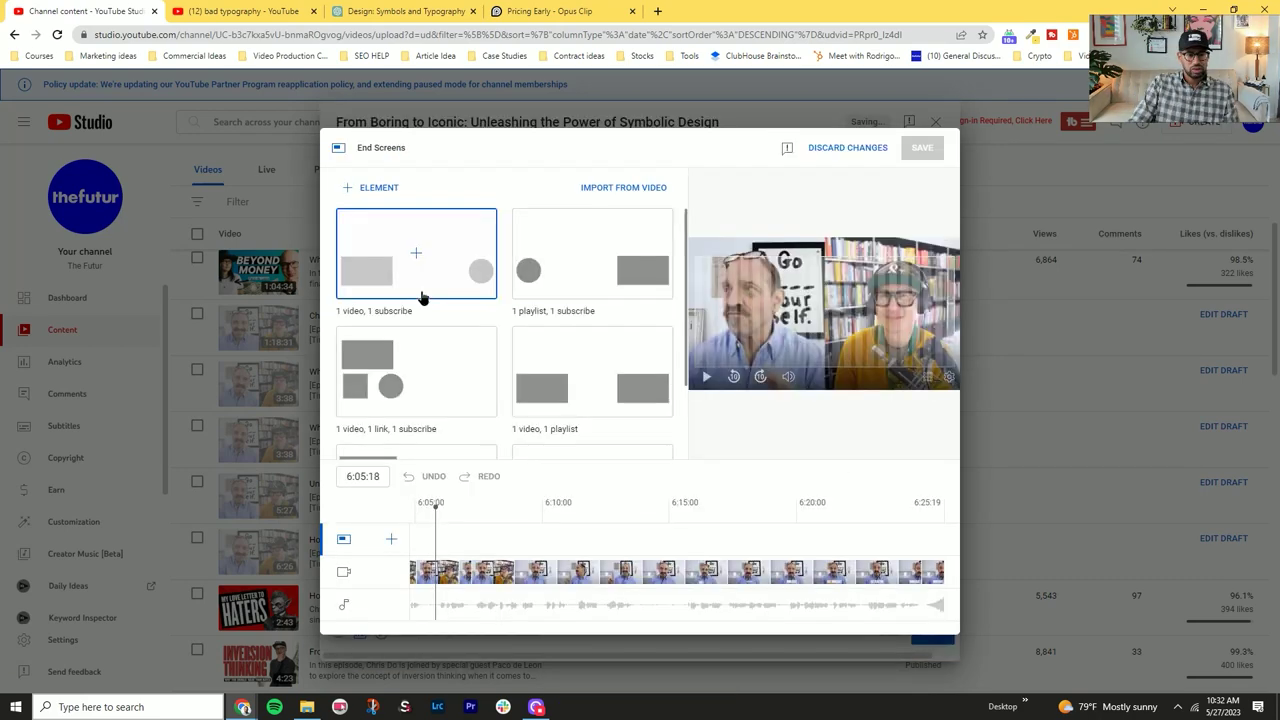
Apply the "1 video, 1 subscribe" end screen template and delete its subscribe element
left_click(422, 298)
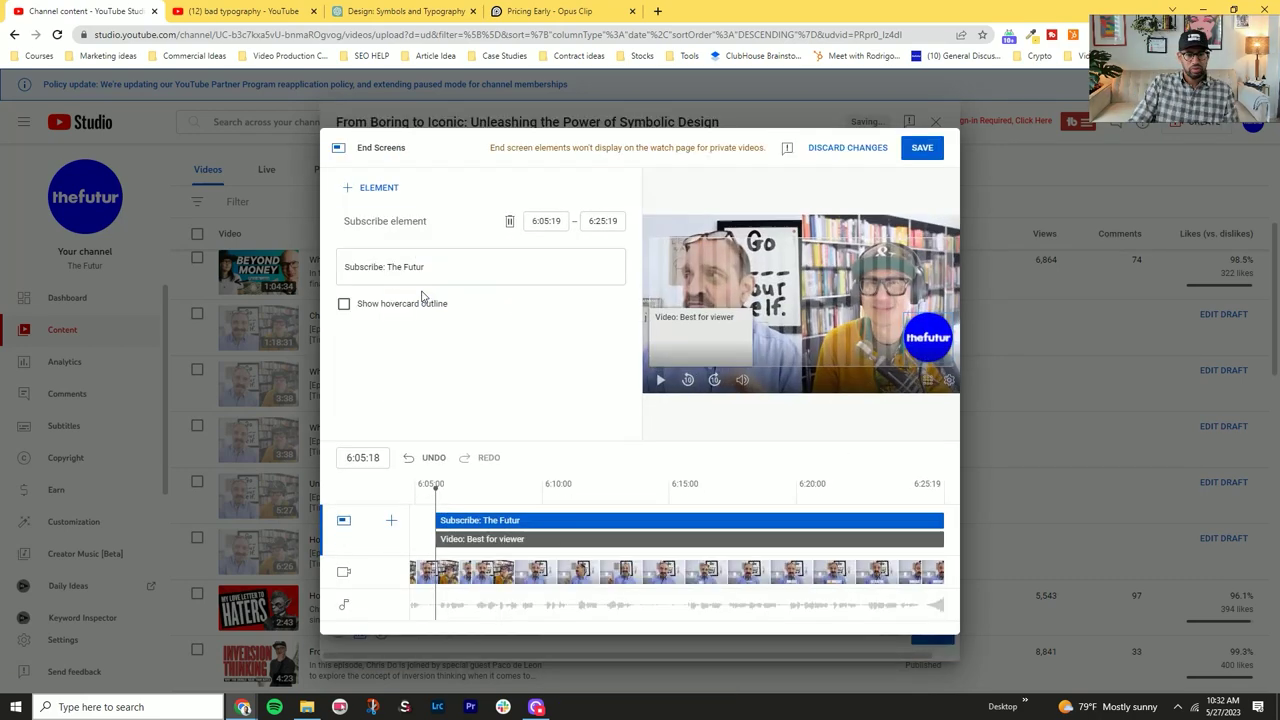
left_click(930, 340)
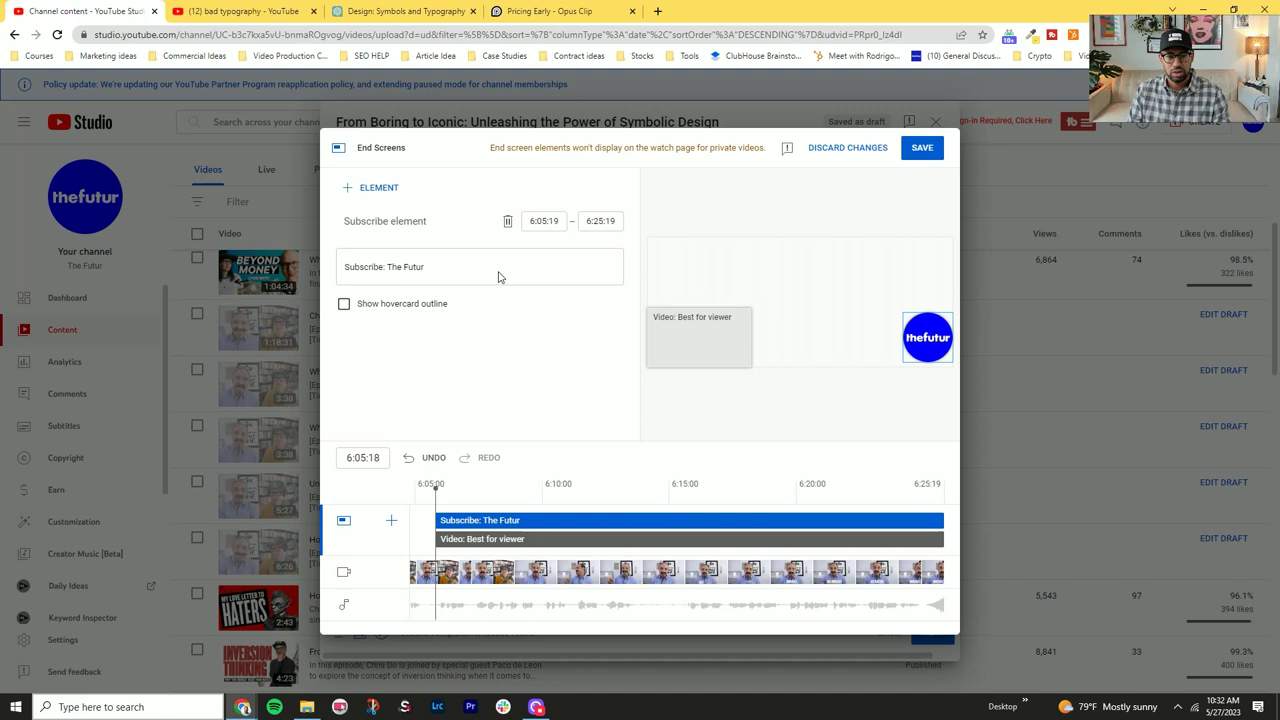
key("Delete")
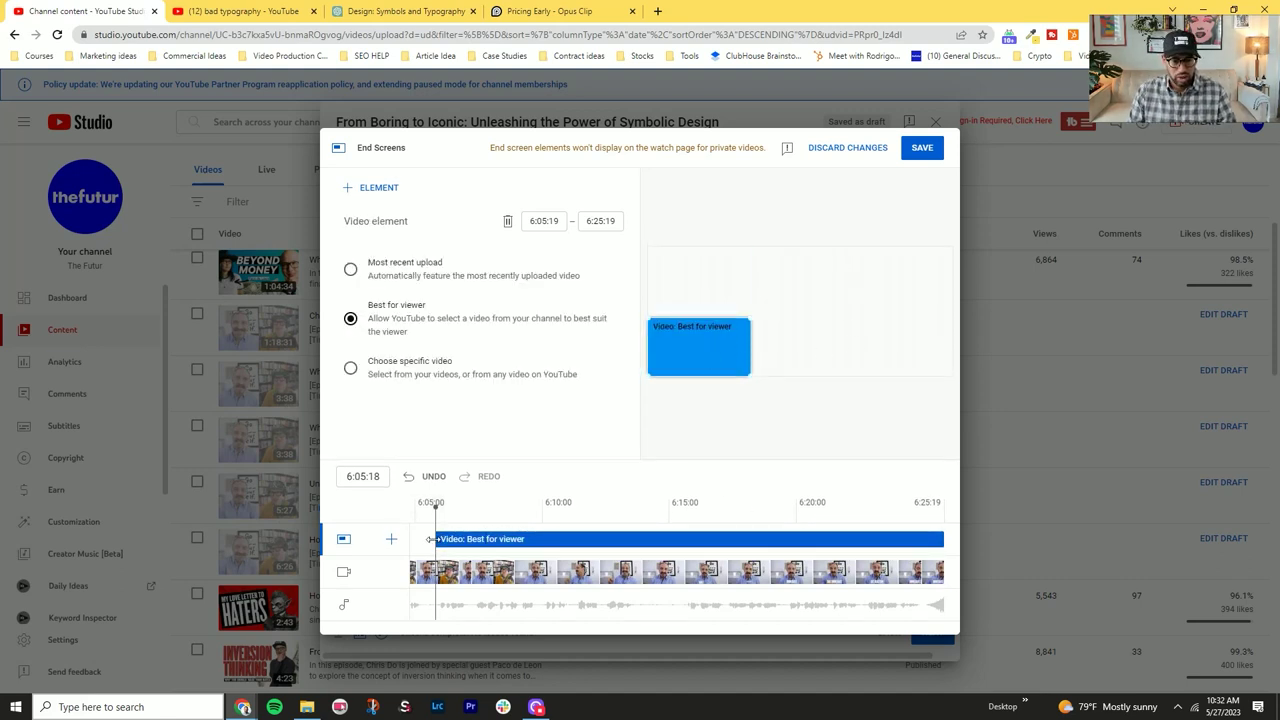
Set the "Best for viewer" end screen video to run from 6:09:00 to 6:24:16 and save the end screen
left_click_drag(430, 539, 517, 539)
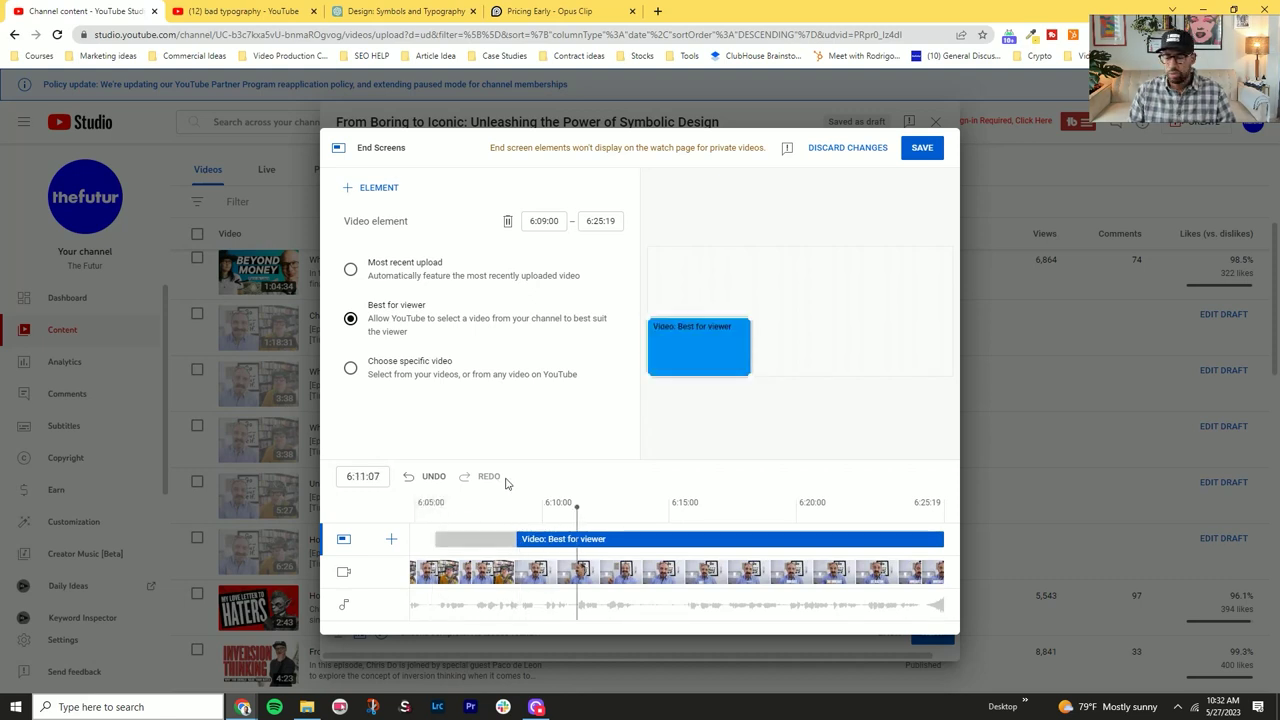
left_click(572, 507)
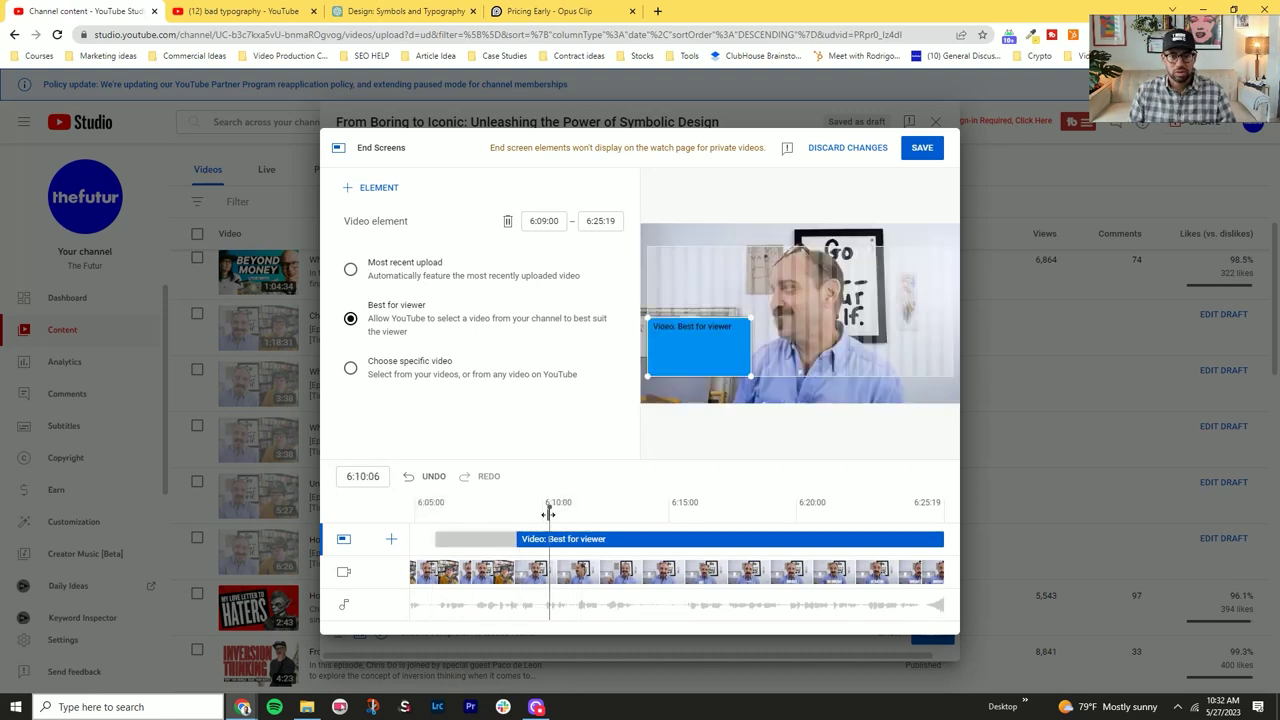
left_click(784, 507)
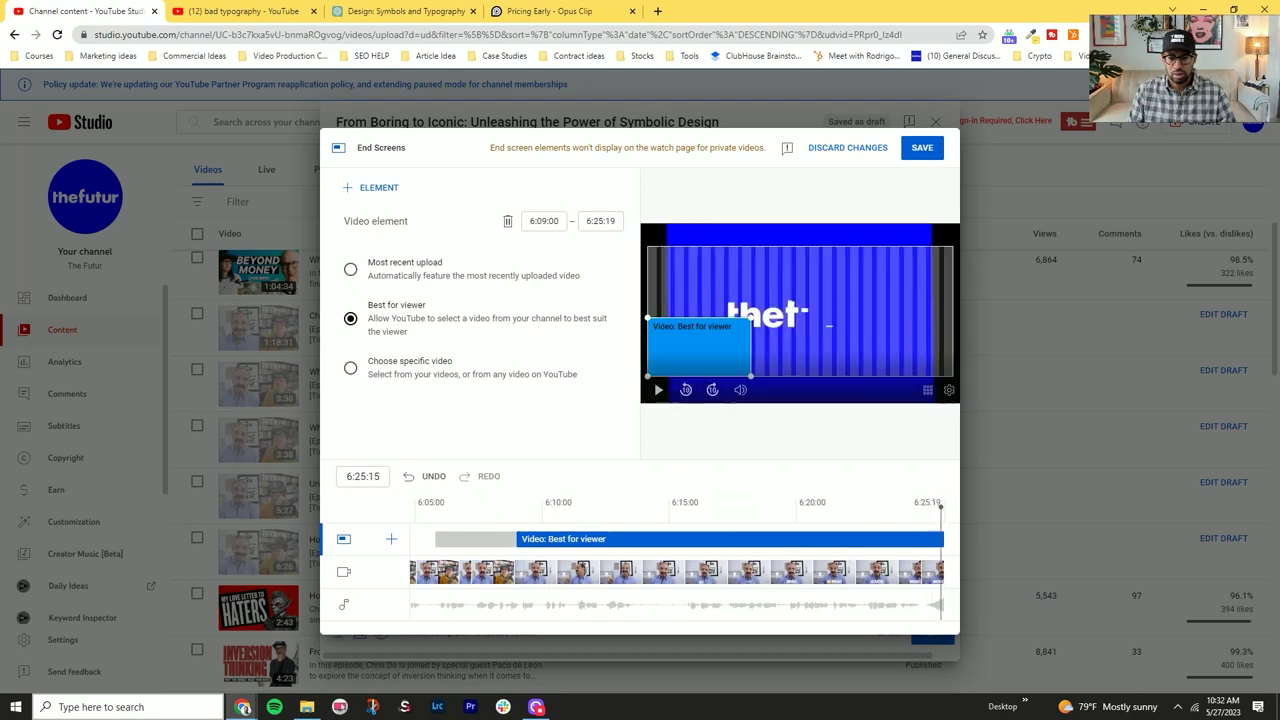
left_click(914, 505)
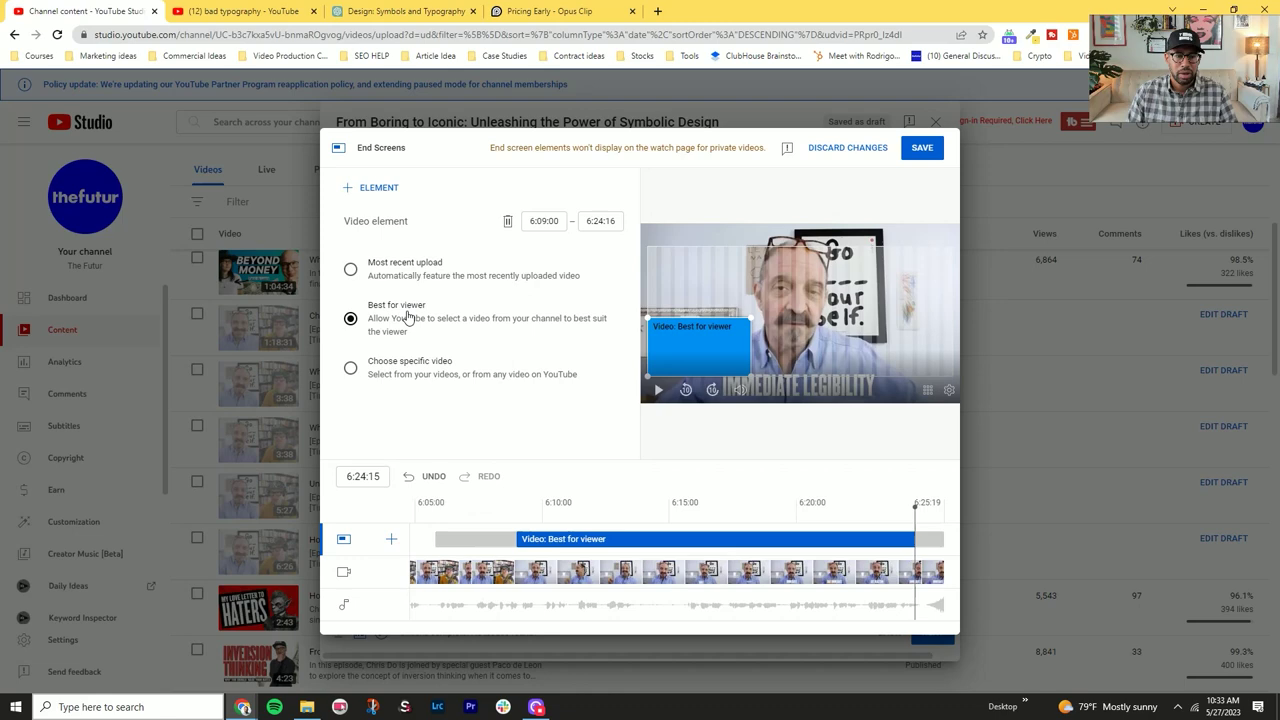
left_click(922, 150)
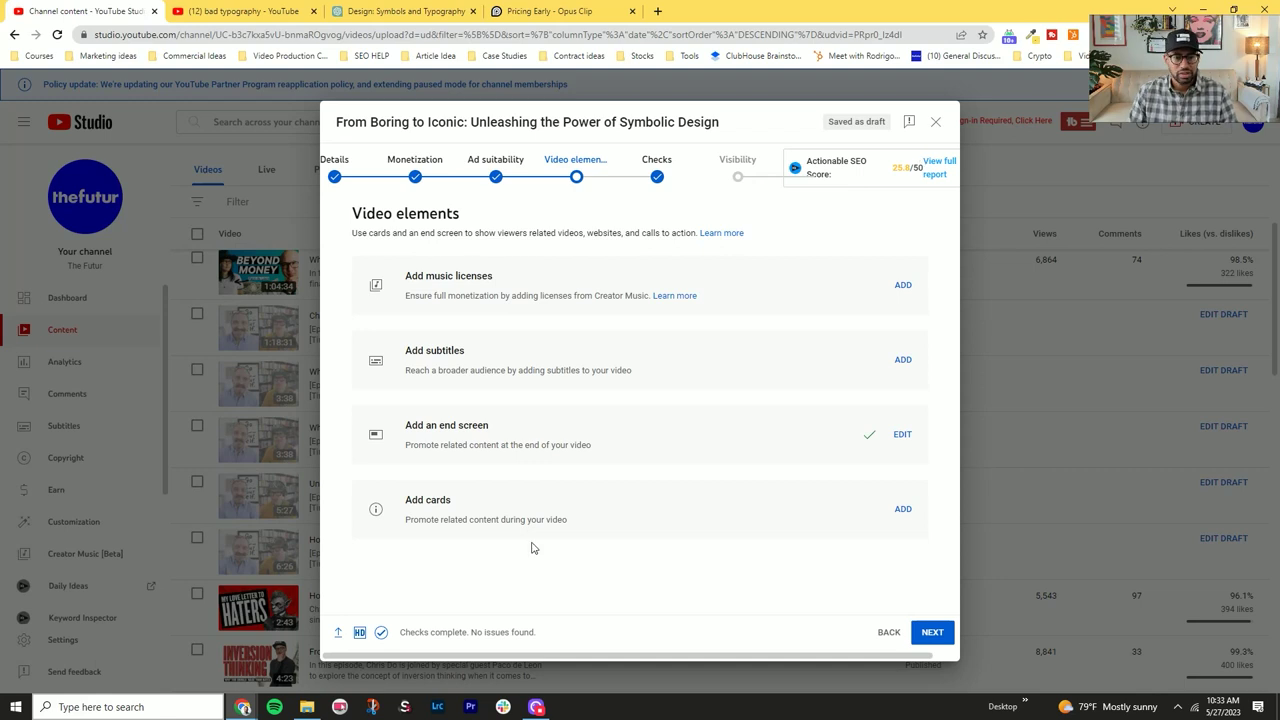
Add a video card at 1:50:17 that links to the "Mastering Personal Branding" video
left_click(902, 510)
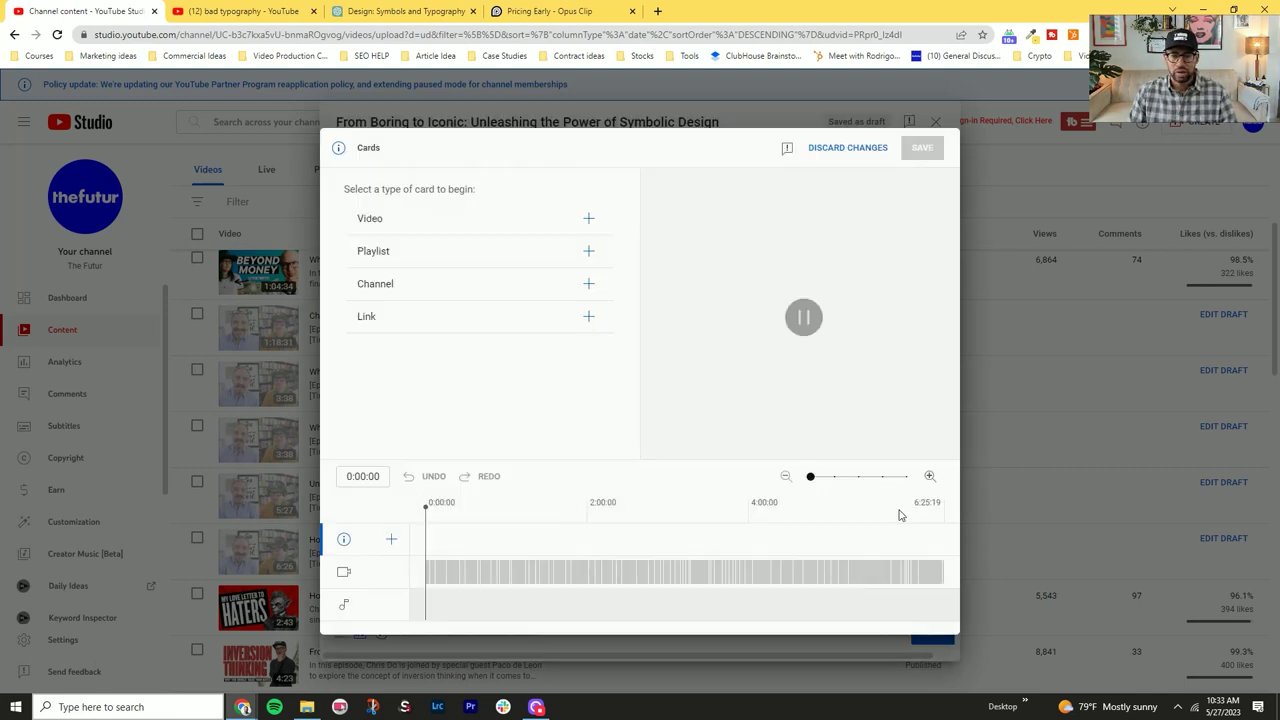
left_click_drag(425, 539, 569, 523)
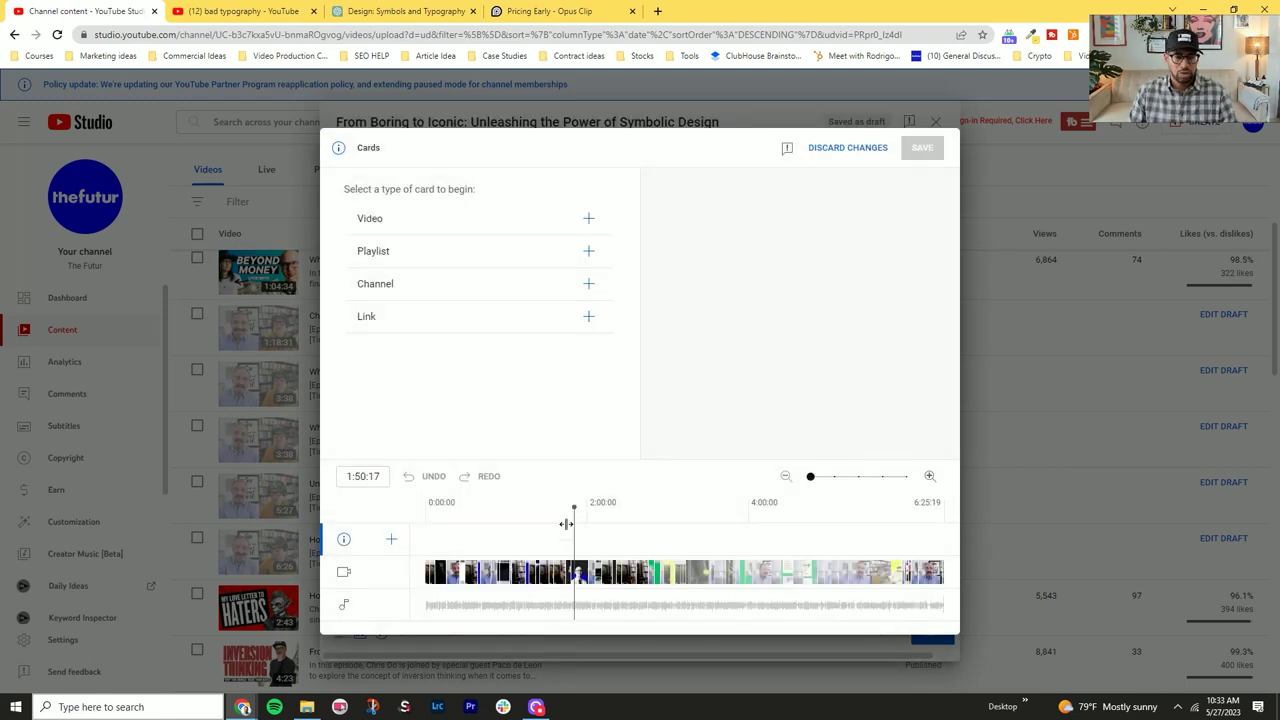
left_click(589, 218)
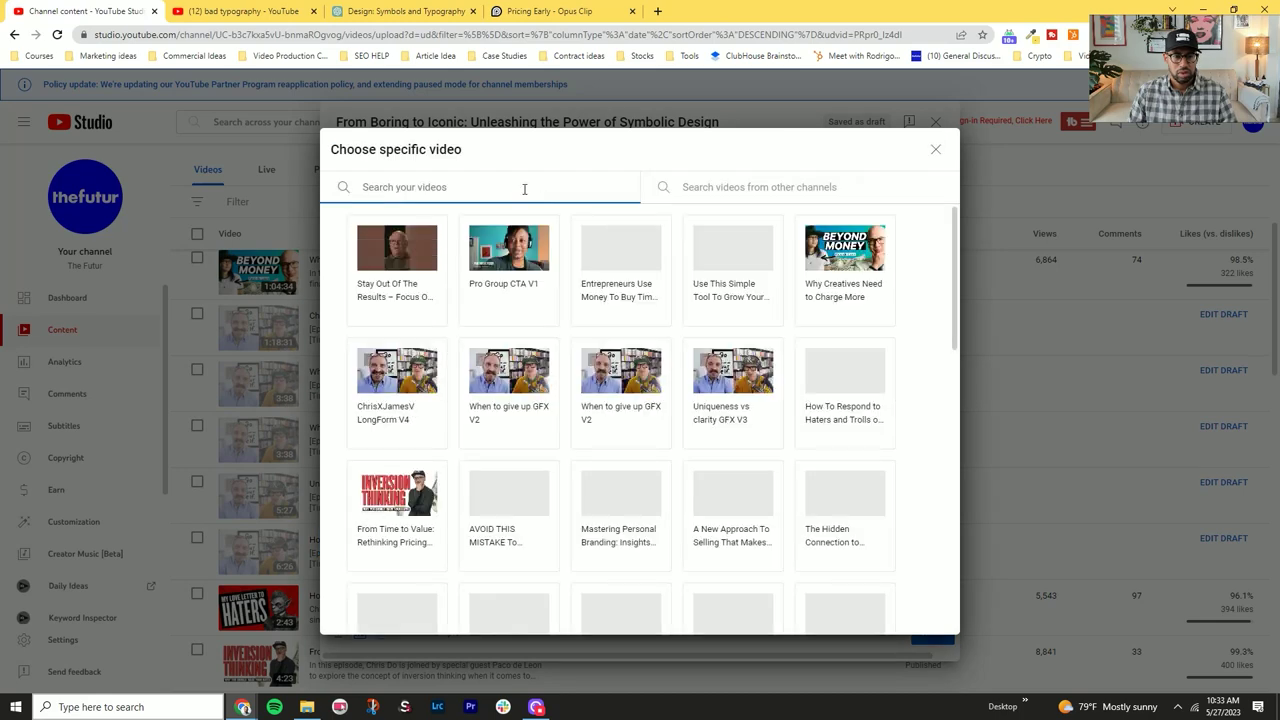
left_click(623, 490)
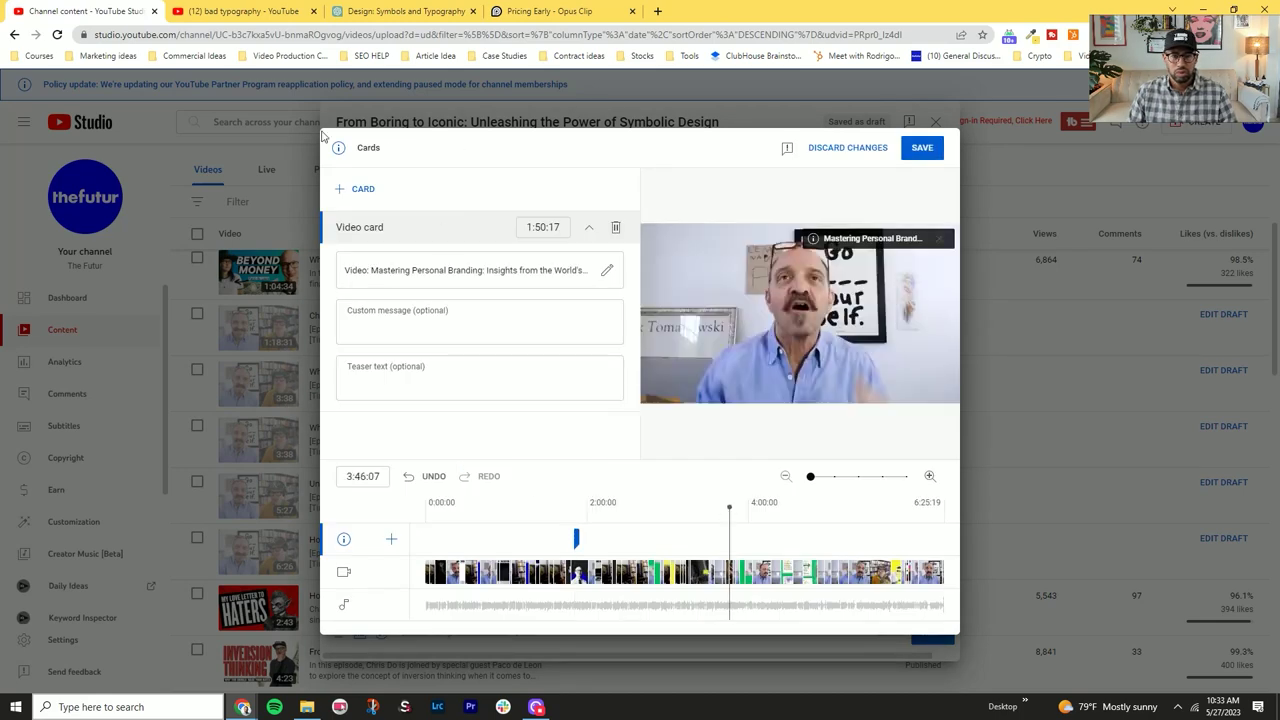
Add a second video card at 3:46:07, searching the channel for "james" and choosing "Ten Dangerous Ideas with Graphic Design Rebel James Victore"
left_click(360, 190)
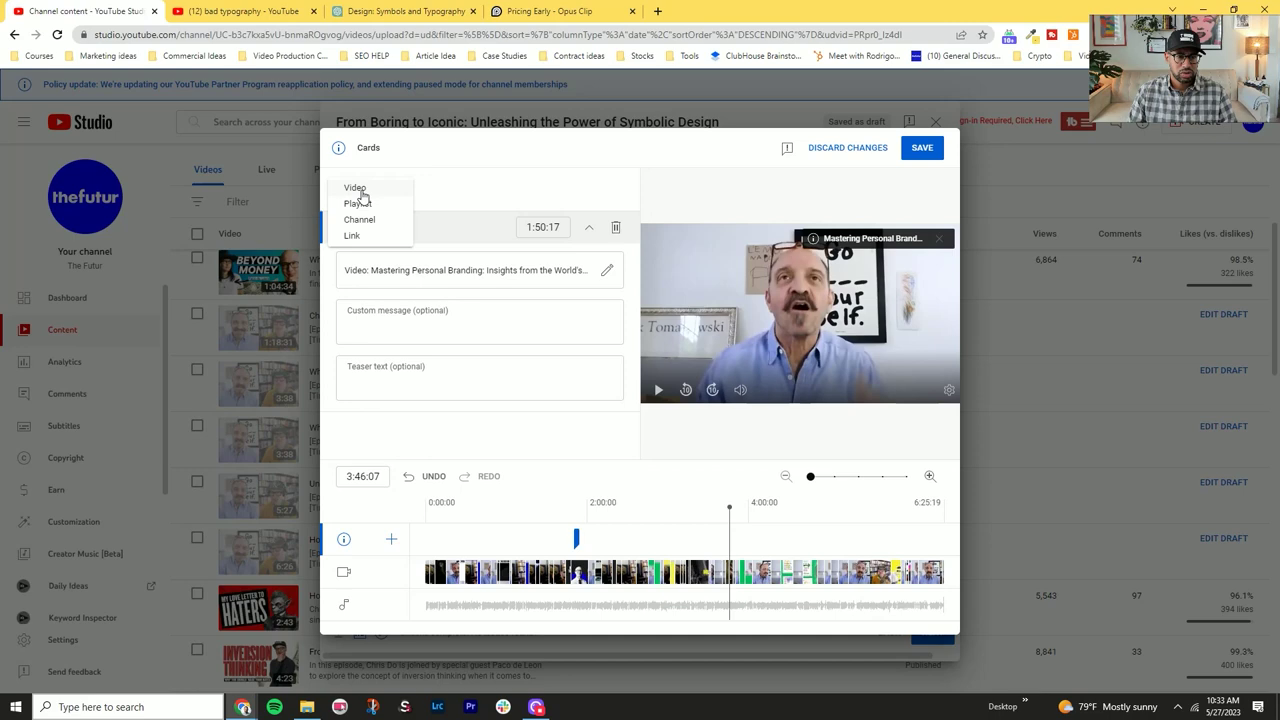
left_click(356, 188)
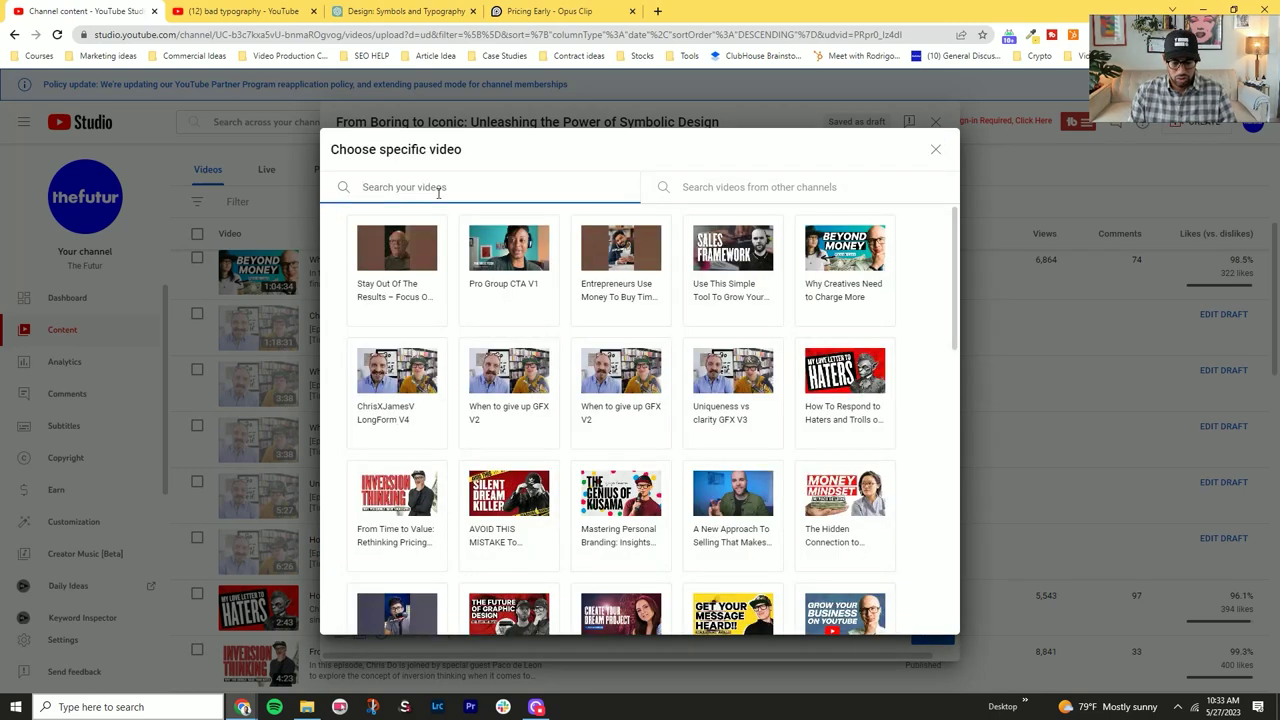
type("james")
left_click(509, 262)
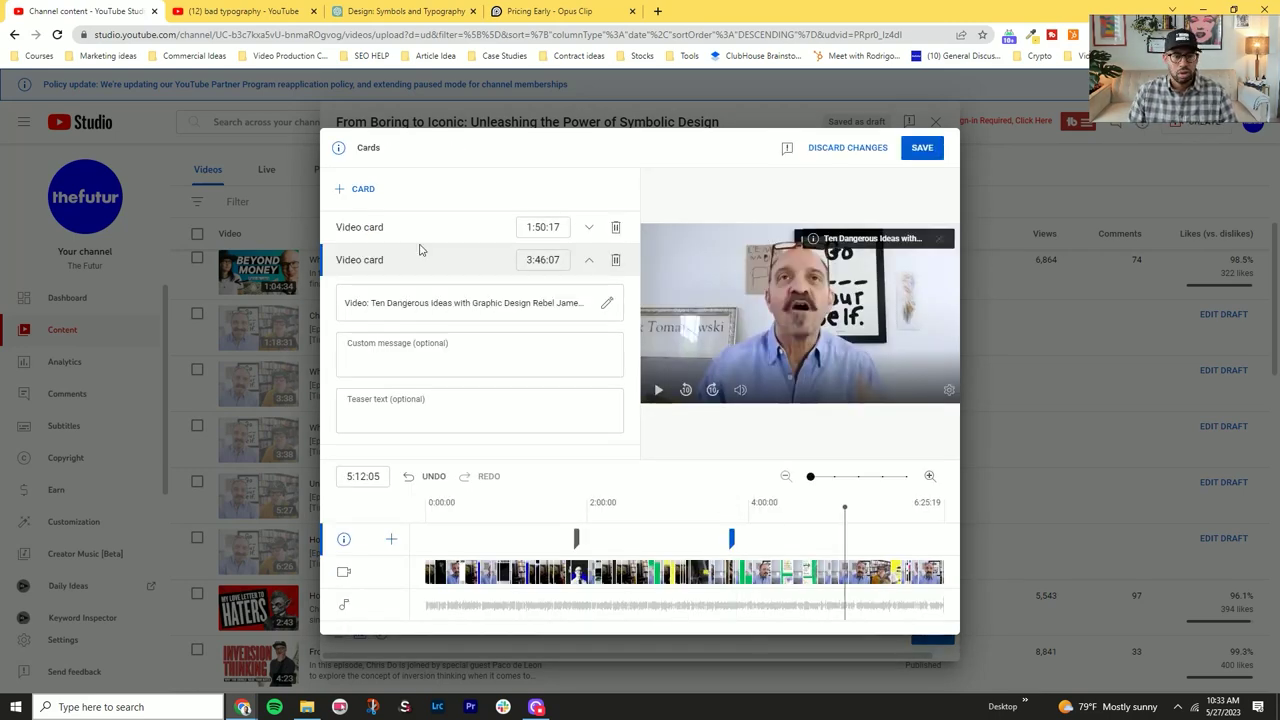
Add a third video card at 5:12:05 that links to the "Secret to Running a Successful $1 Million Solo Design" video
left_click(362, 189)
left_click(362, 191)
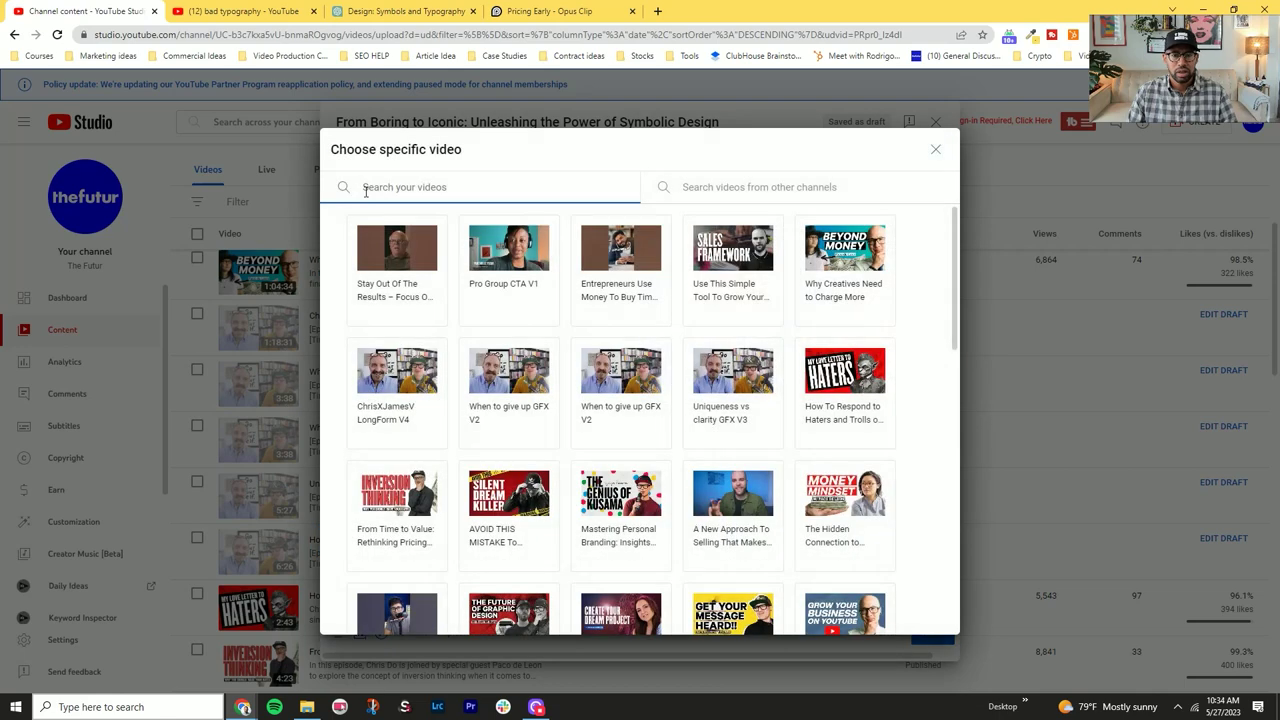
scroll(589, 341, "down", 2)
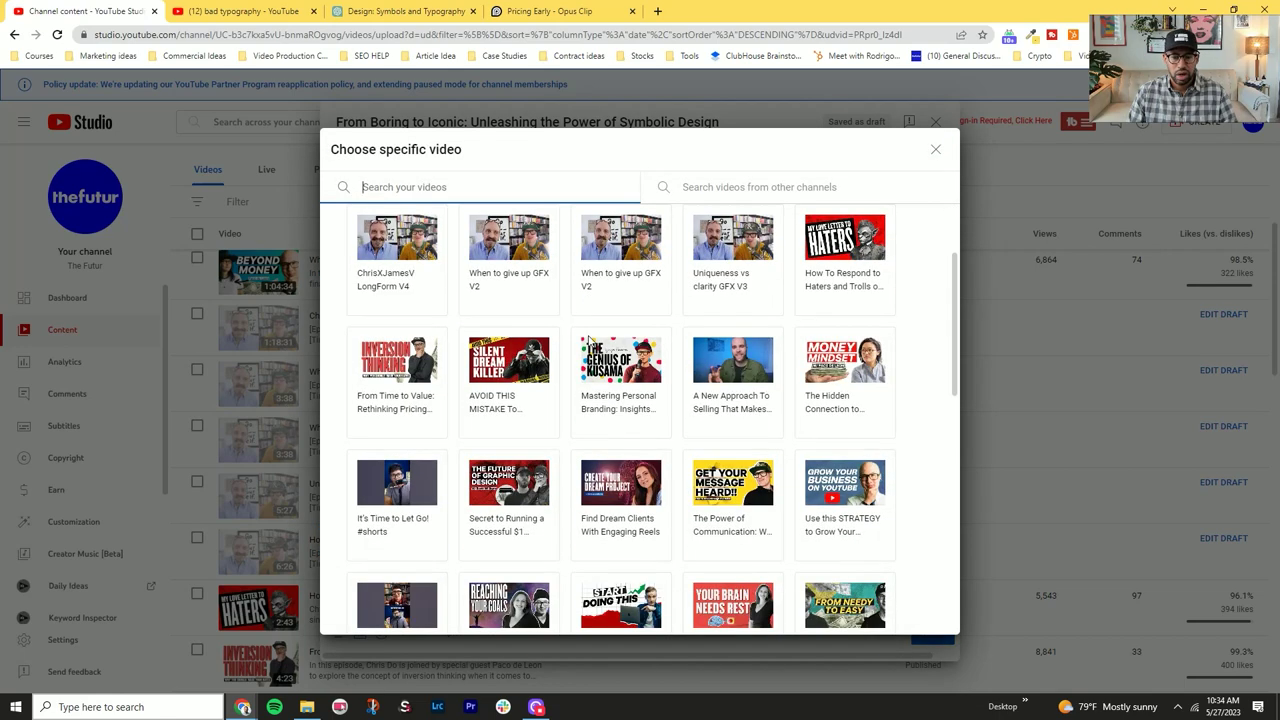
left_click(509, 490)
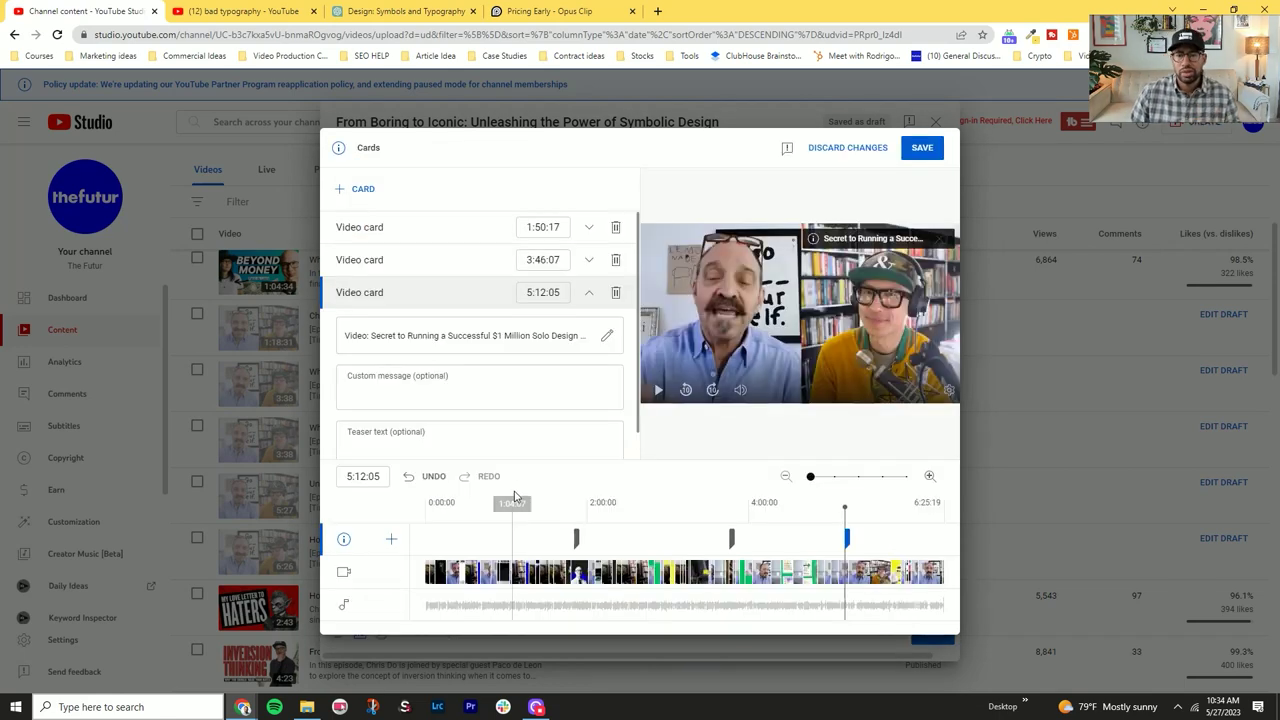
Save the video cards and proceed through the checks to the draft's visibility settings
left_click(922, 150)
left_click(932, 632)
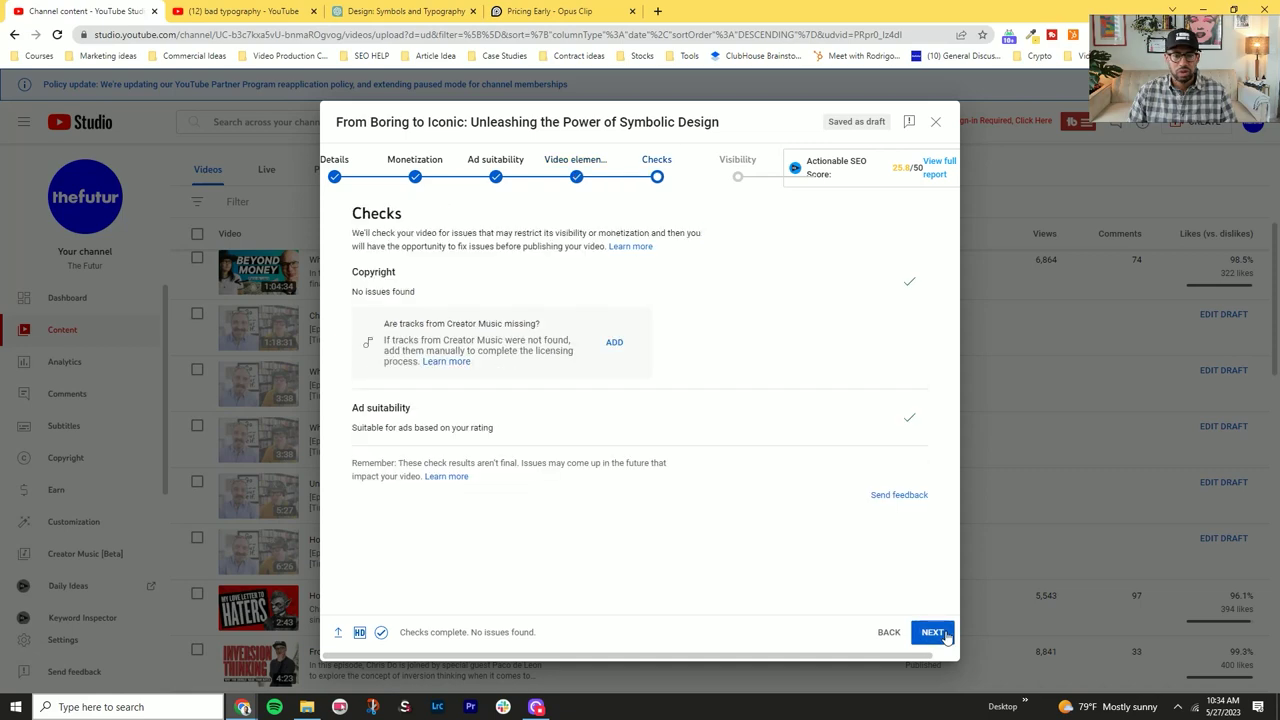
left_click(935, 630)
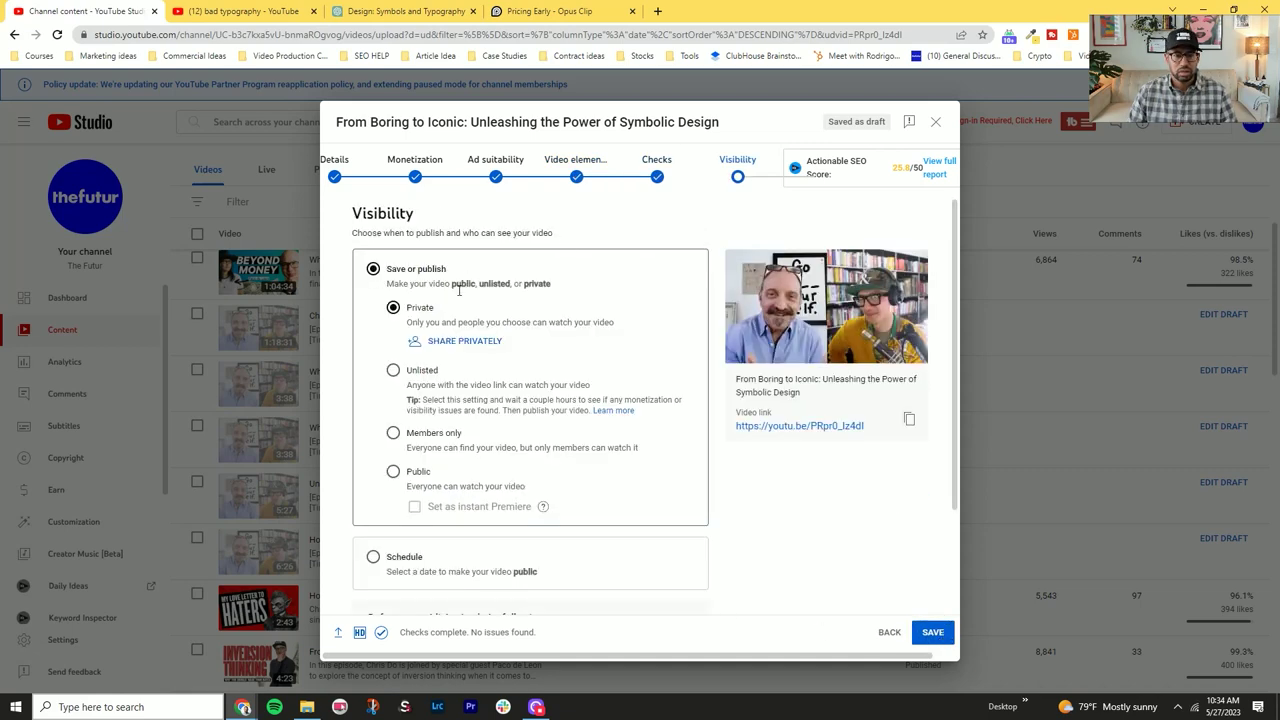